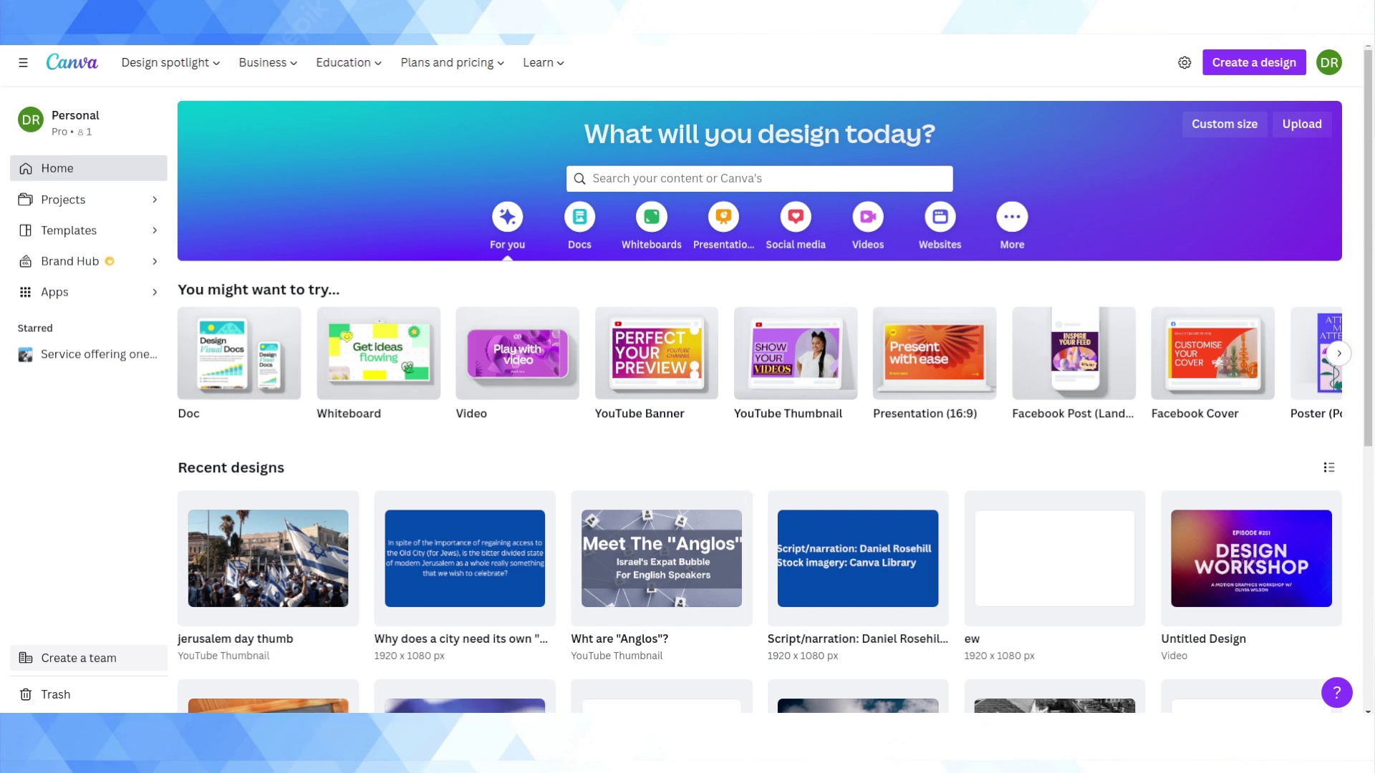
Switch to Audacity and set the playback position to the start of the canva animation demo track.
key(alt+Tab)
drag(790, 96, 510, 161)
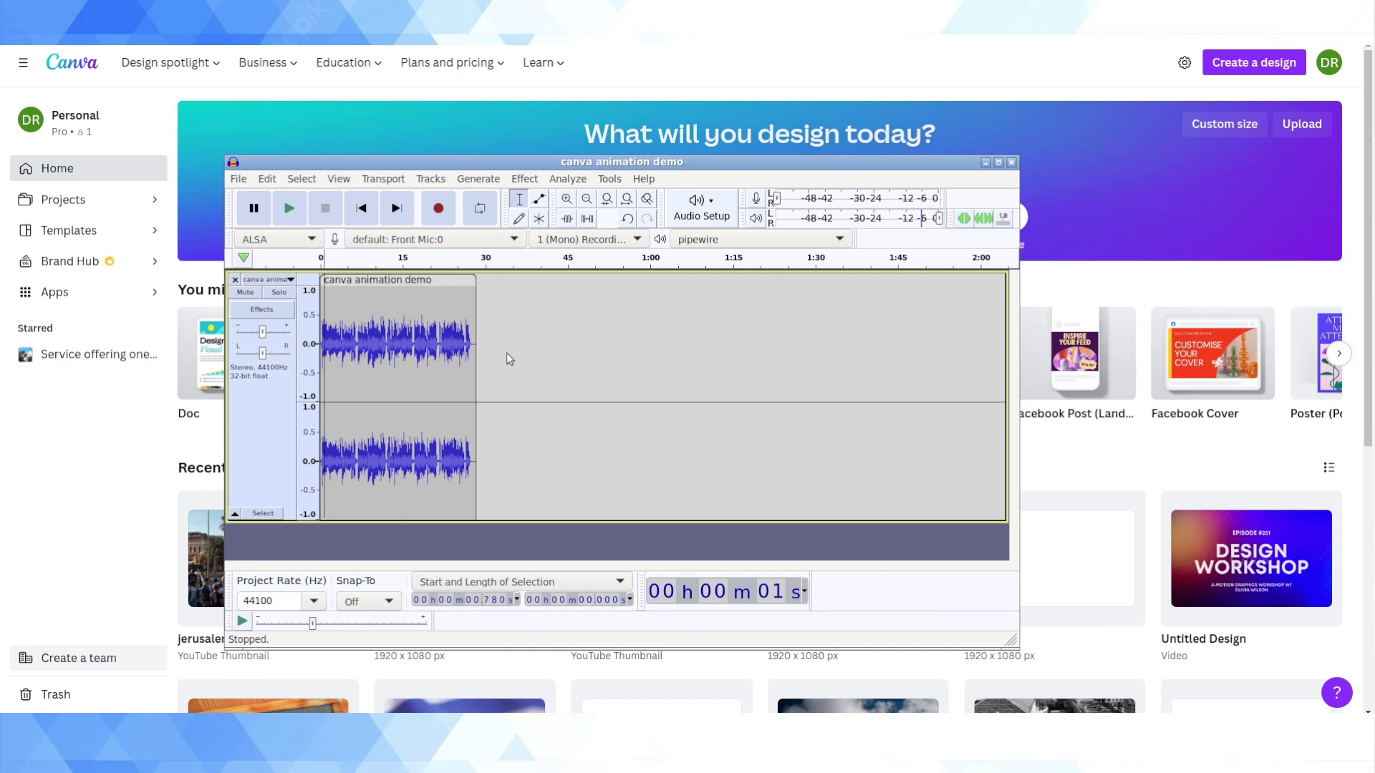
click(344, 353)
key(Left)
key(Left)
key(Left)
key(Left)
key(Left)
key(Left)
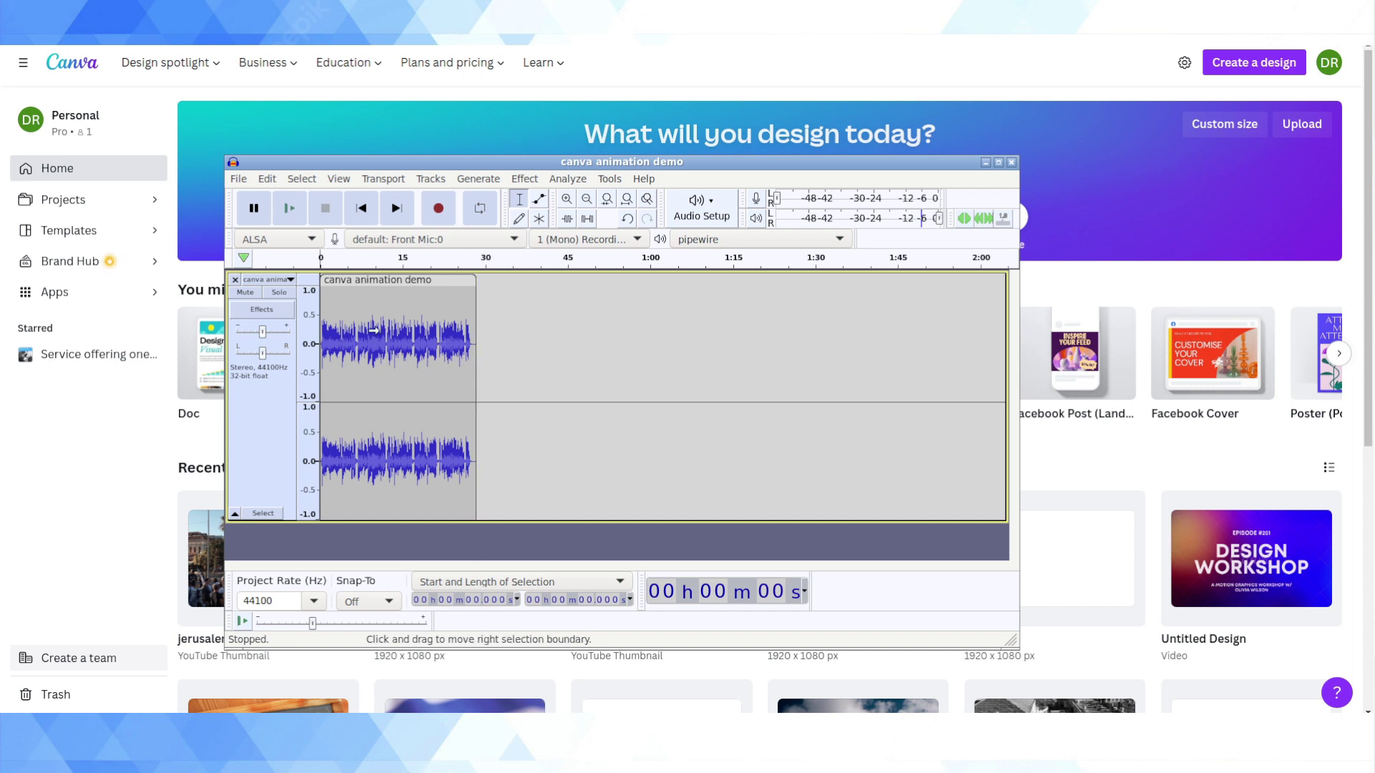
Play the canva animation demo voiceover from the beginning and stop it after listening.
ctrl+scroll(371, 331, up, 3)
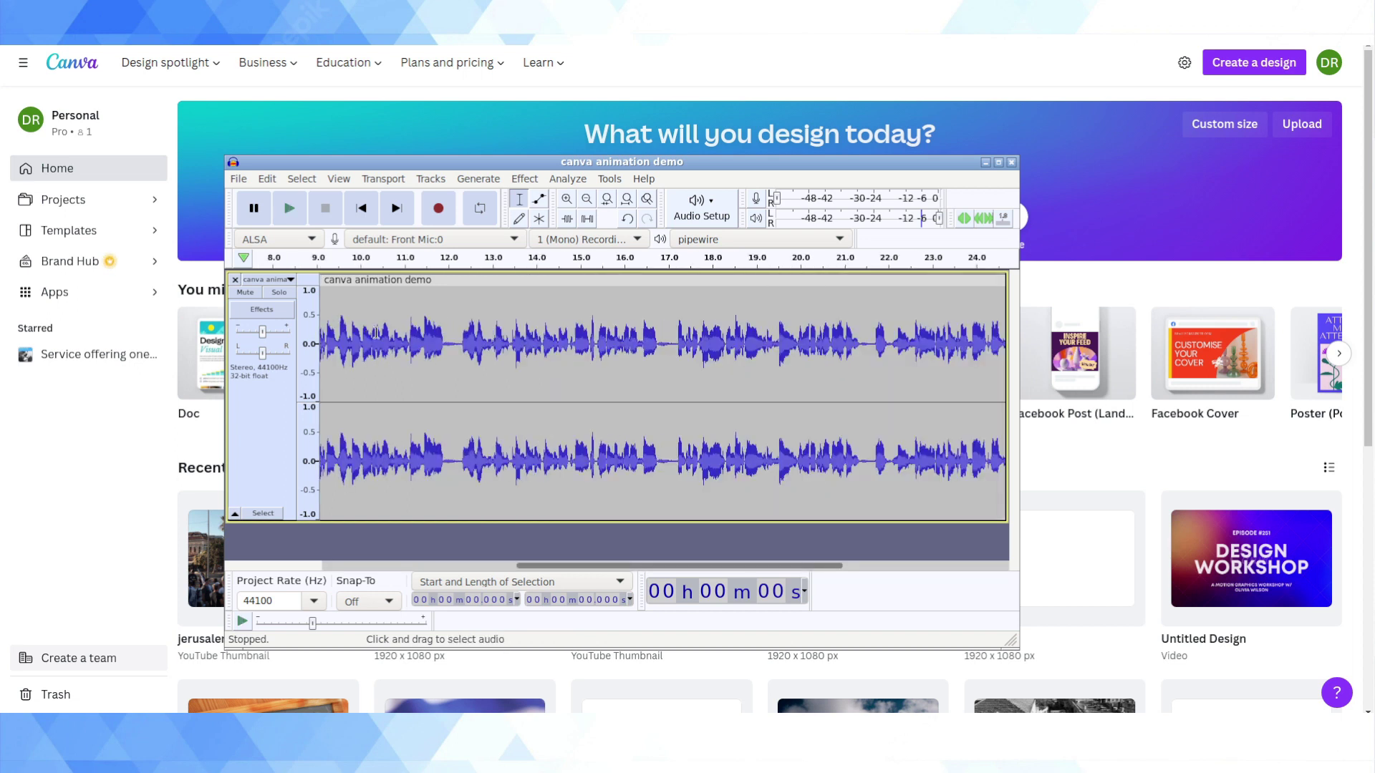
key(space)
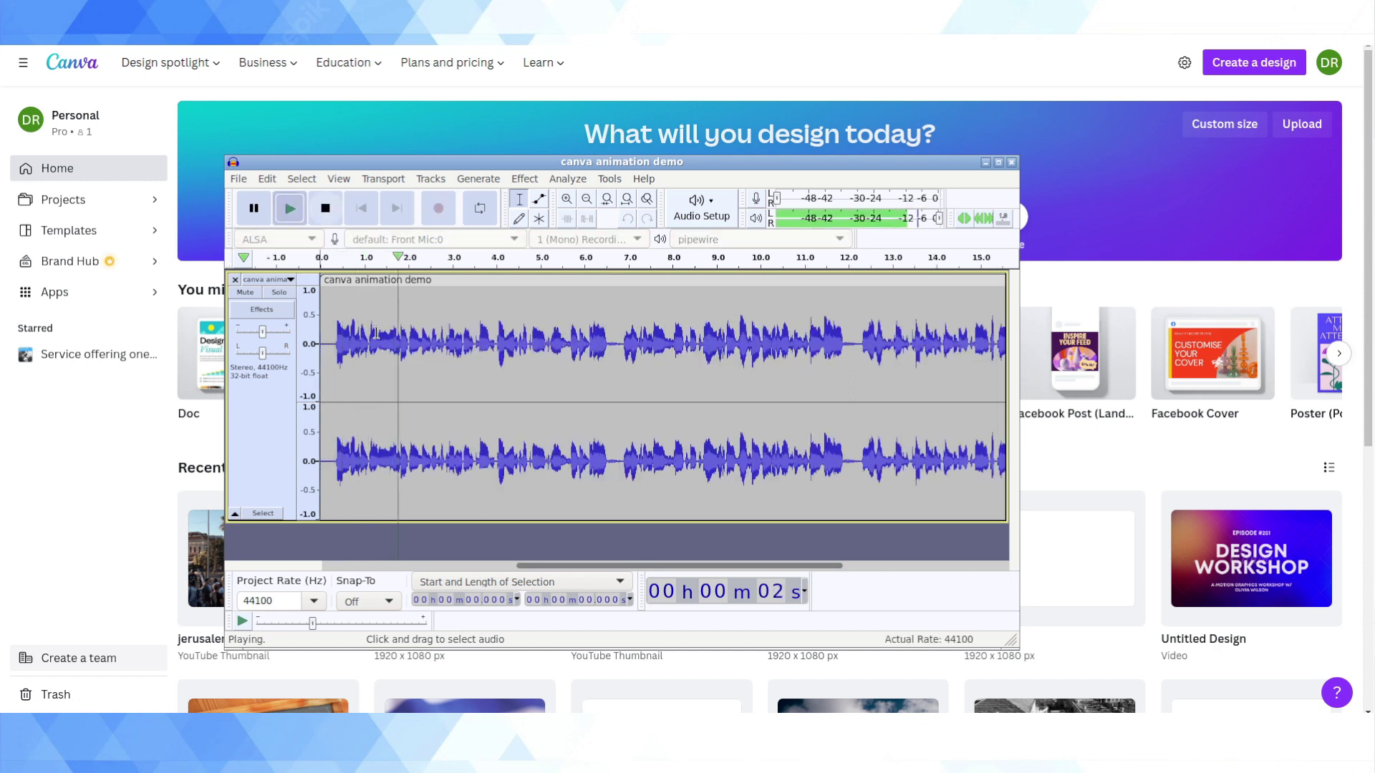
ctrl+scroll(378, 373, down, 1)
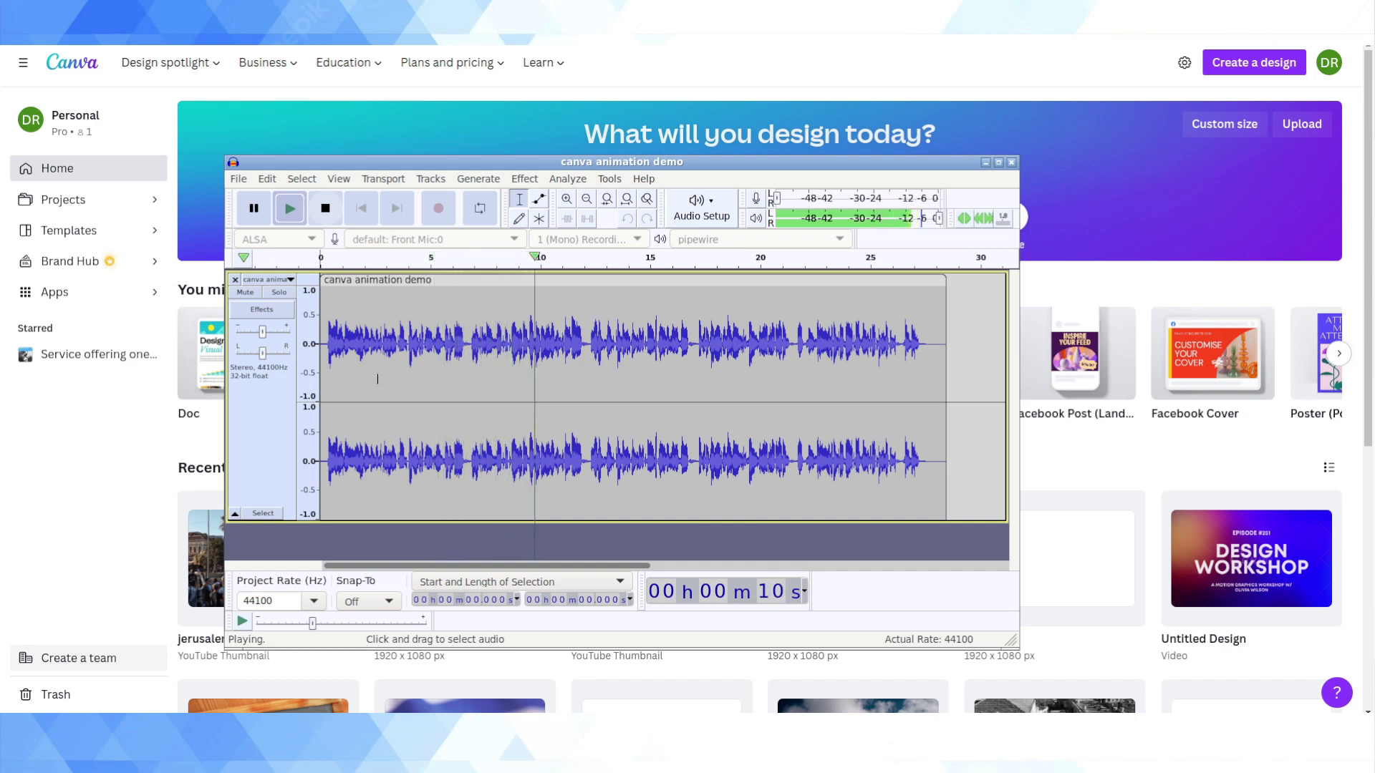
click(331, 210)
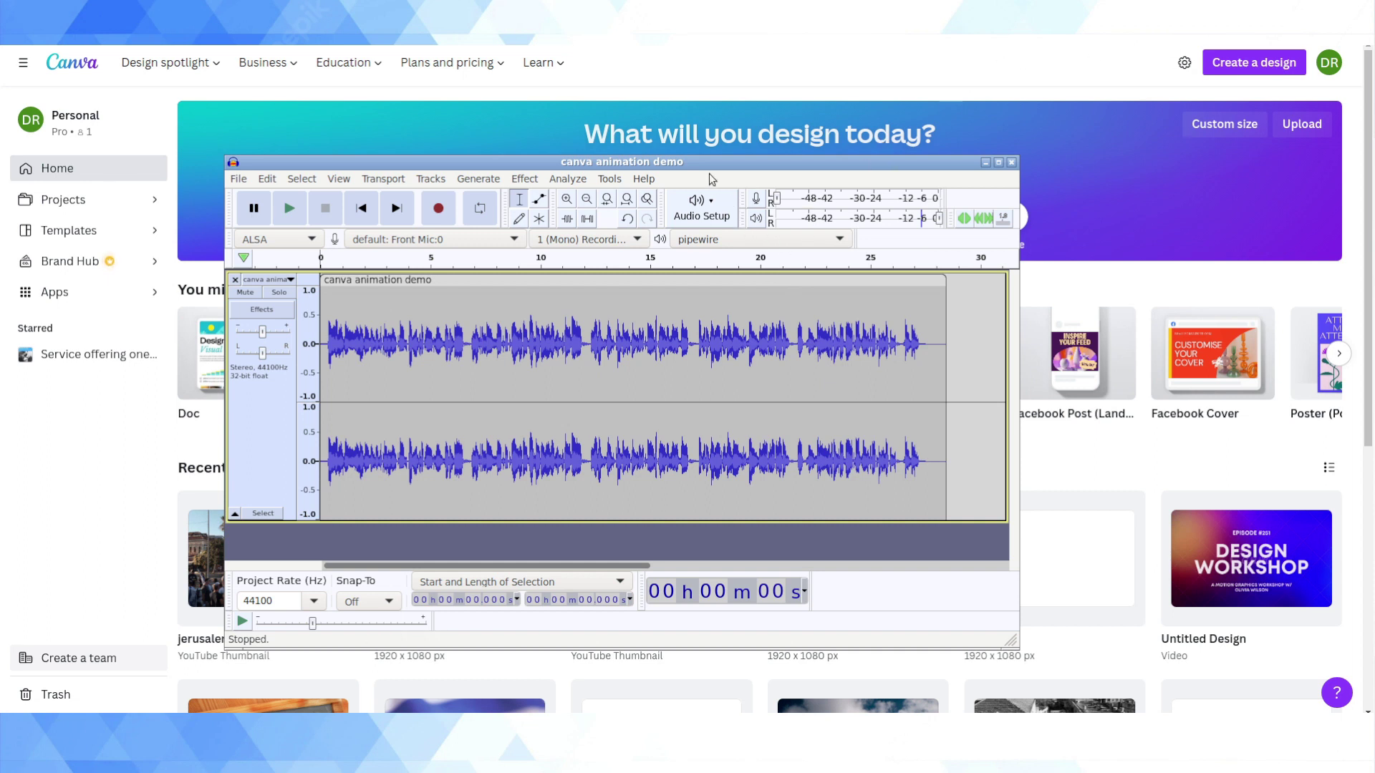
Switch back to Canva and create a blank Video design.
key(alt+Tab)
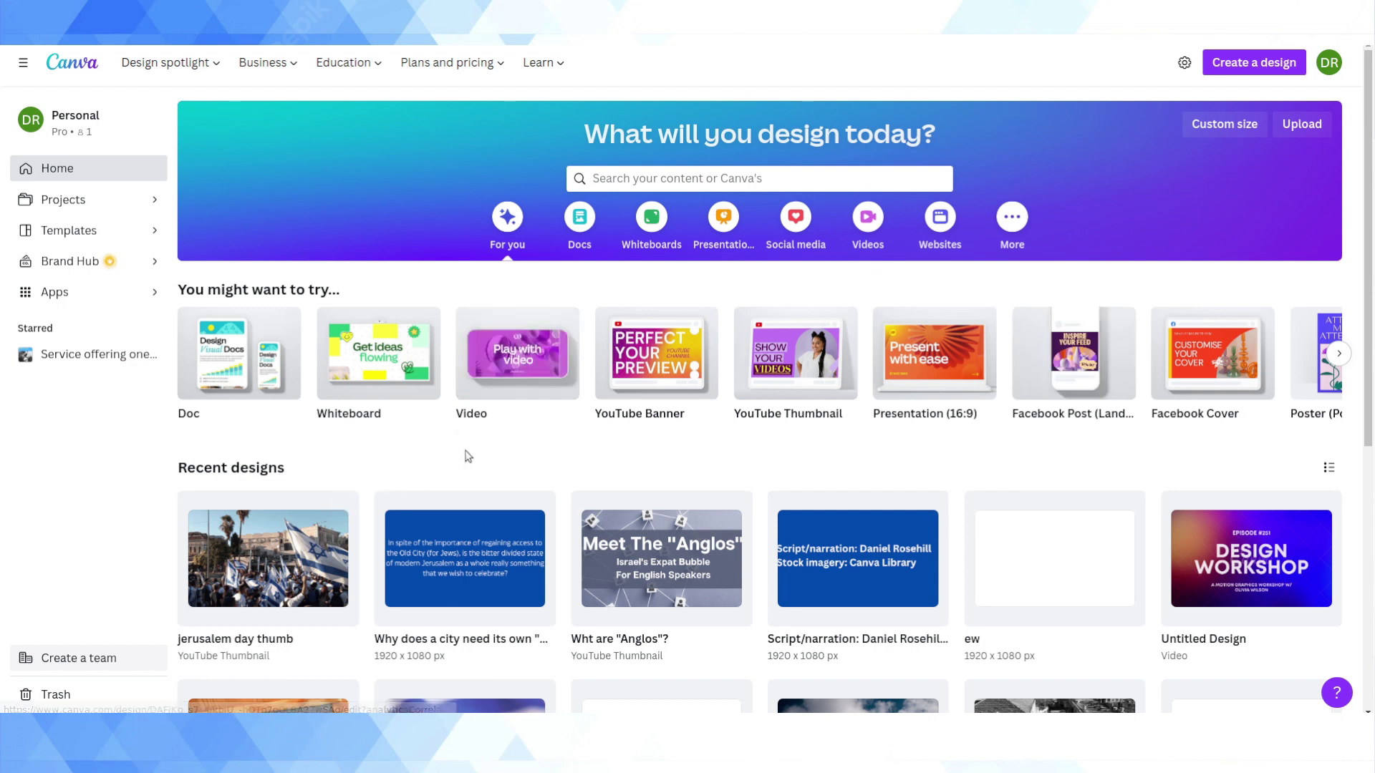
mouse_move(539, 367)
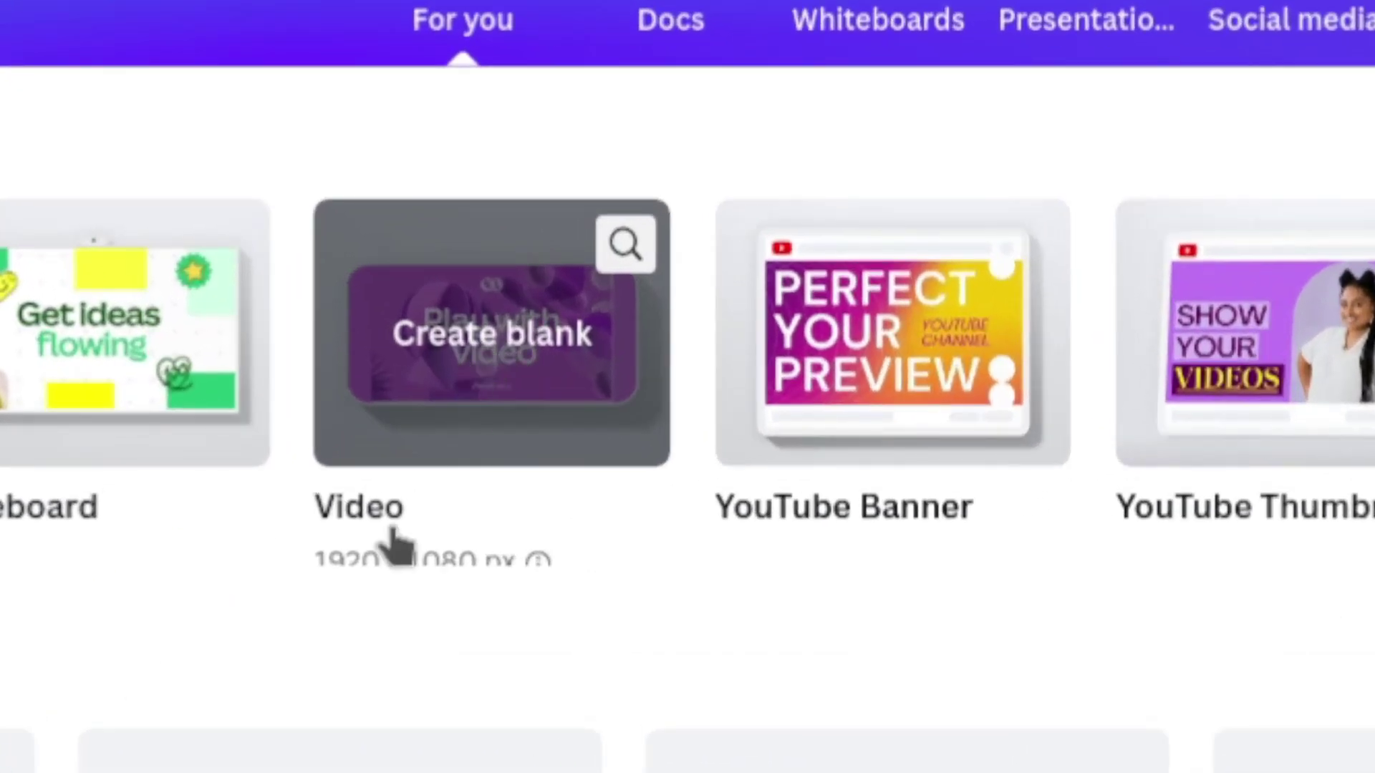
click(492, 344)
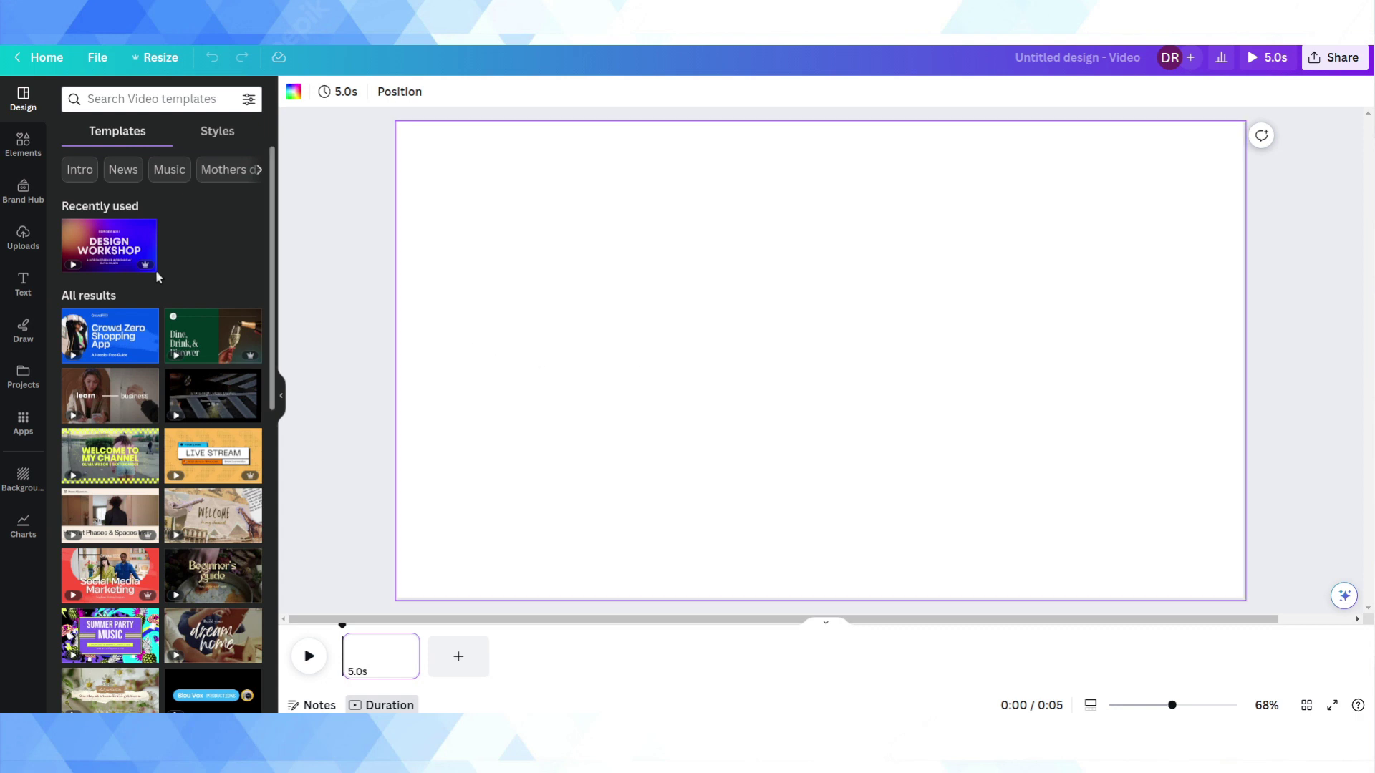
Upload the file canva animation demo.wav from the VOs folder.
click(26, 240)
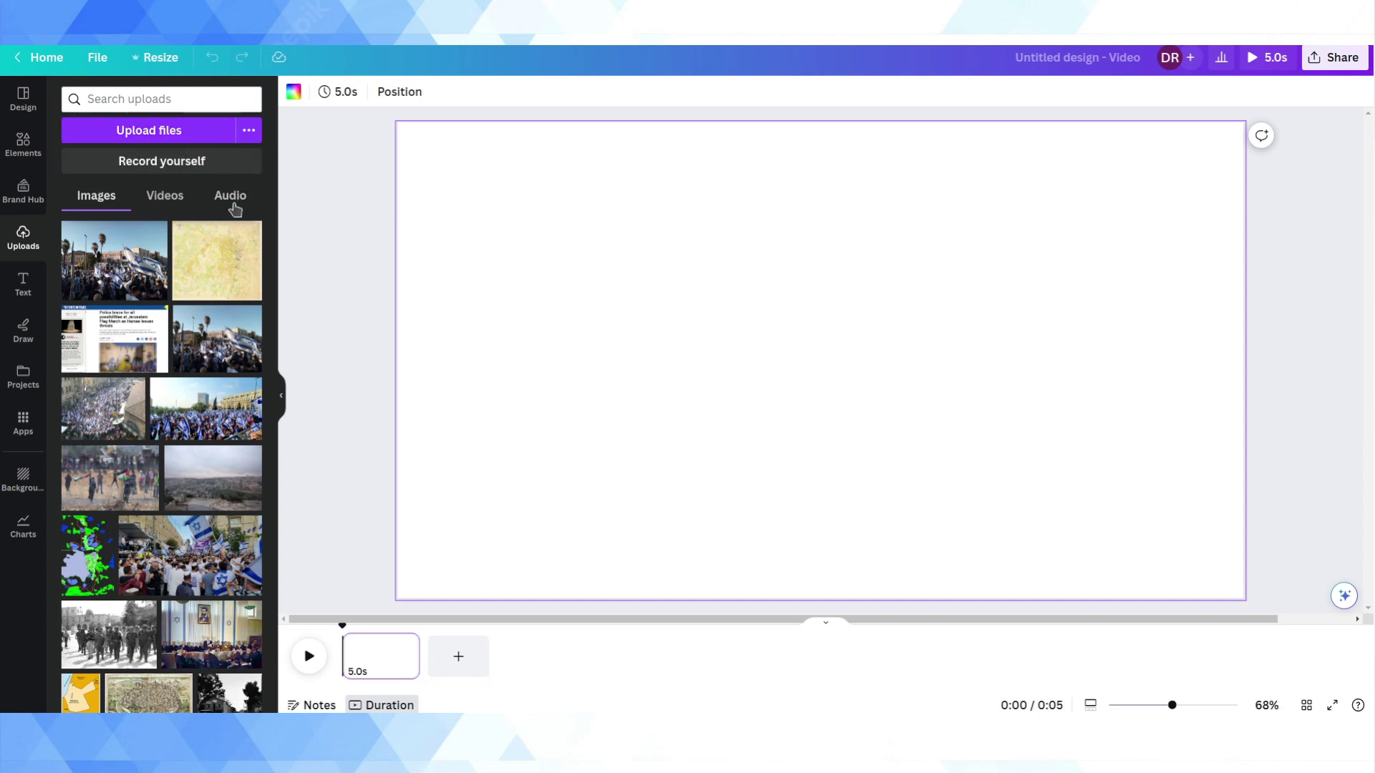
click(182, 134)
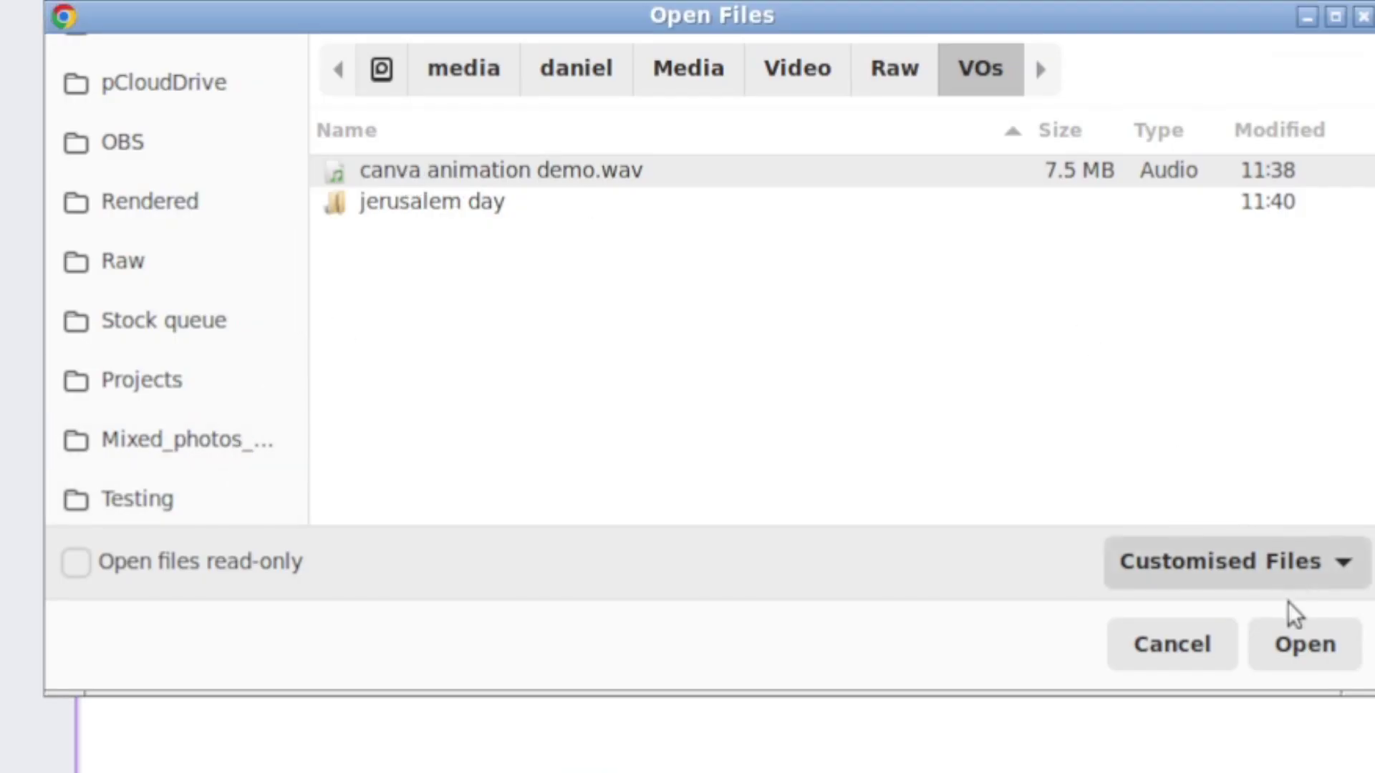
click(1305, 648)
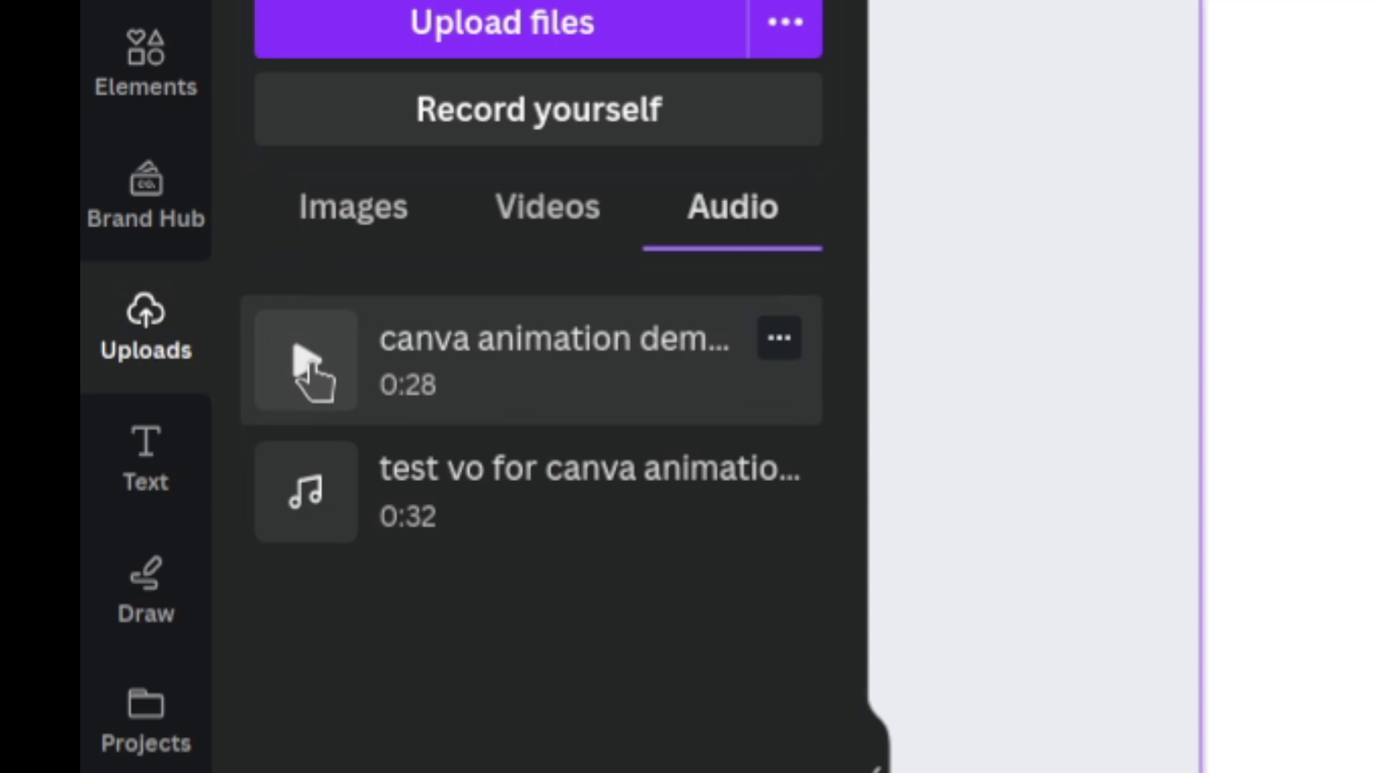
Preview the uploaded canva animation demo.wav and add it to the video timeline under the blank page.
click(306, 361)
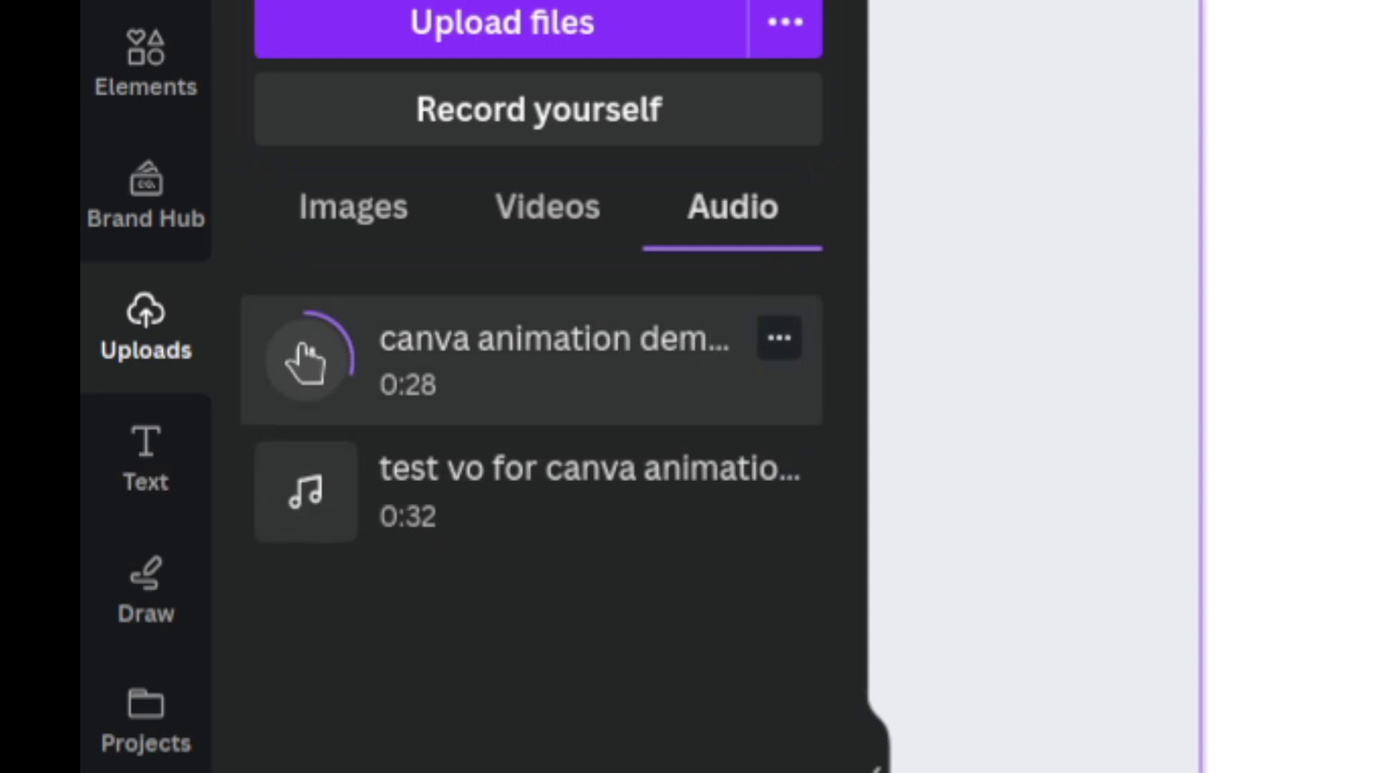
click(307, 361)
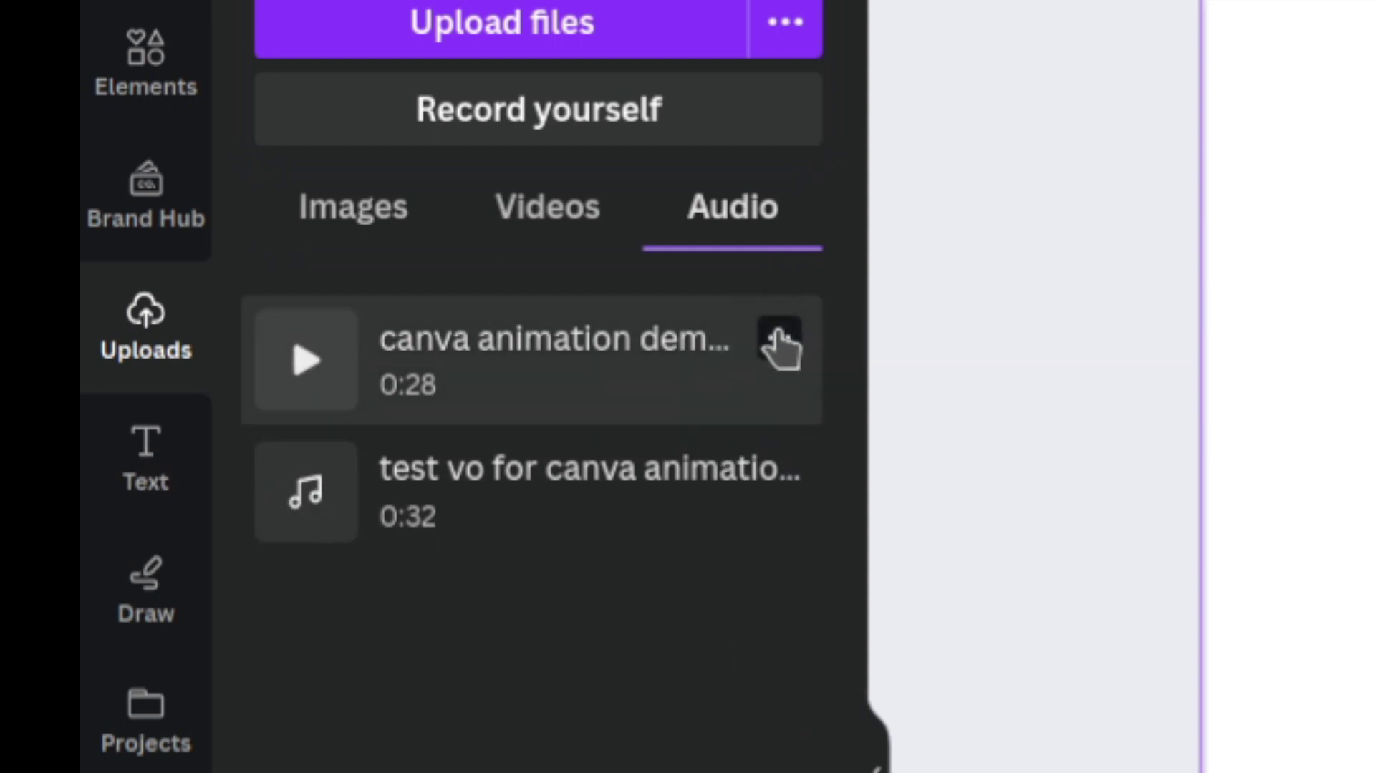
click(780, 347)
click(399, 408)
drag(416, 393, 92, 687)
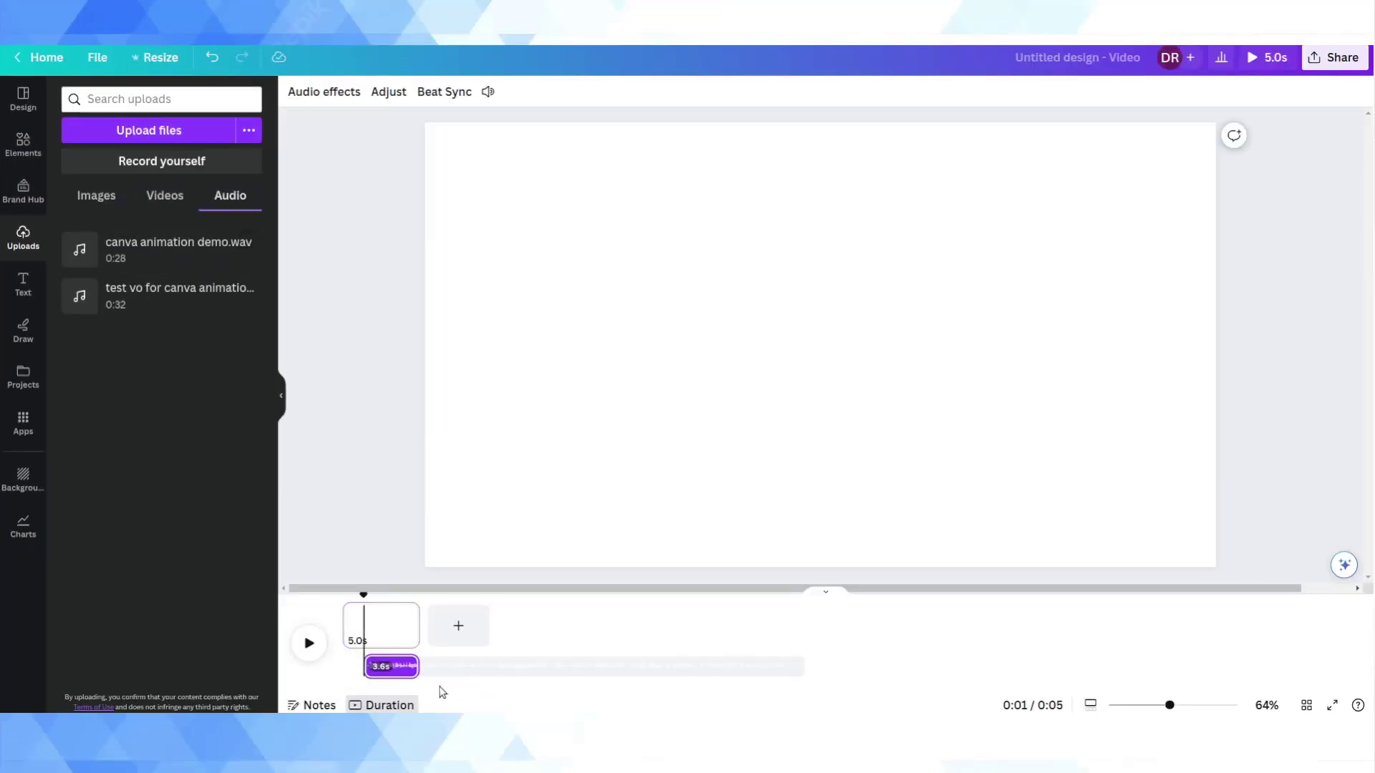
click(363, 670)
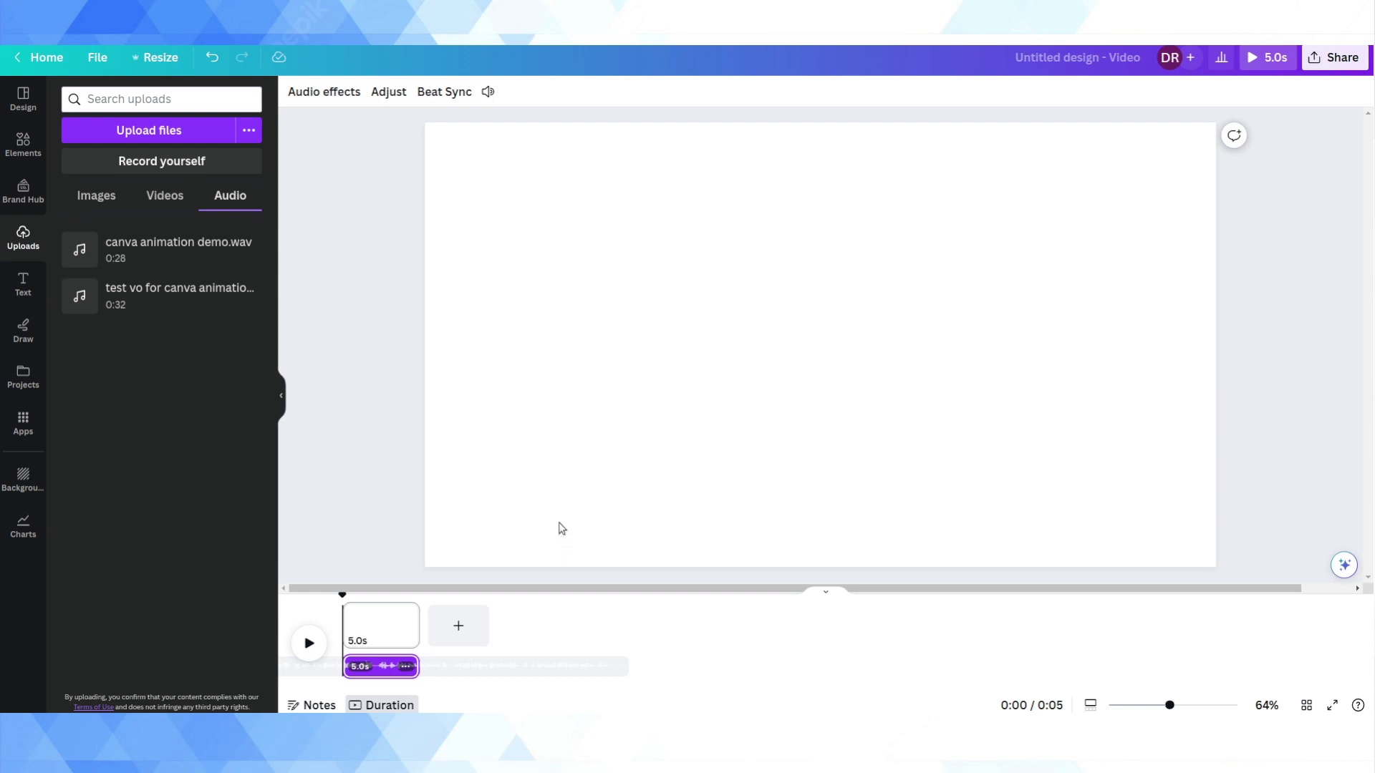
key(space)
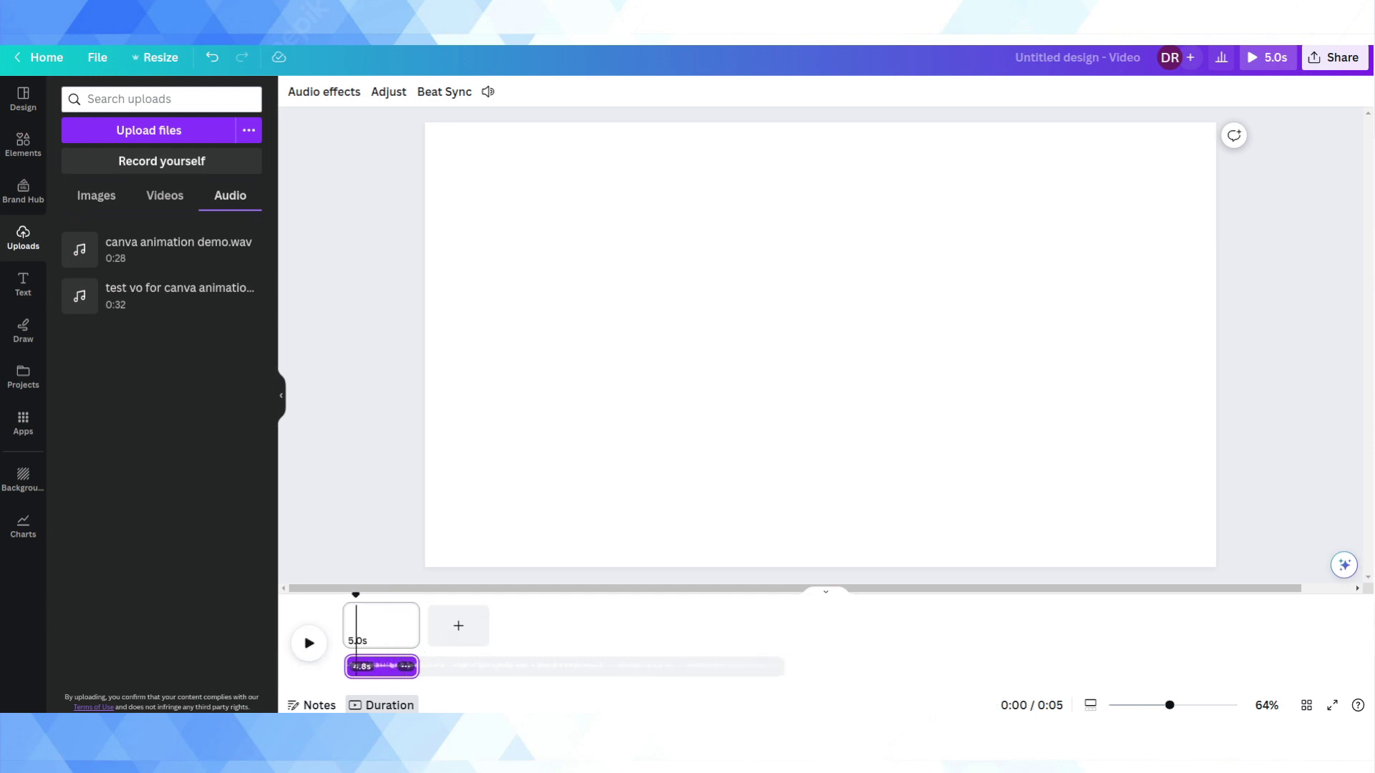
Delete the audio clip, move the playhead to the timeline's start and restore the audio from there.
click(383, 672)
key(Delete)
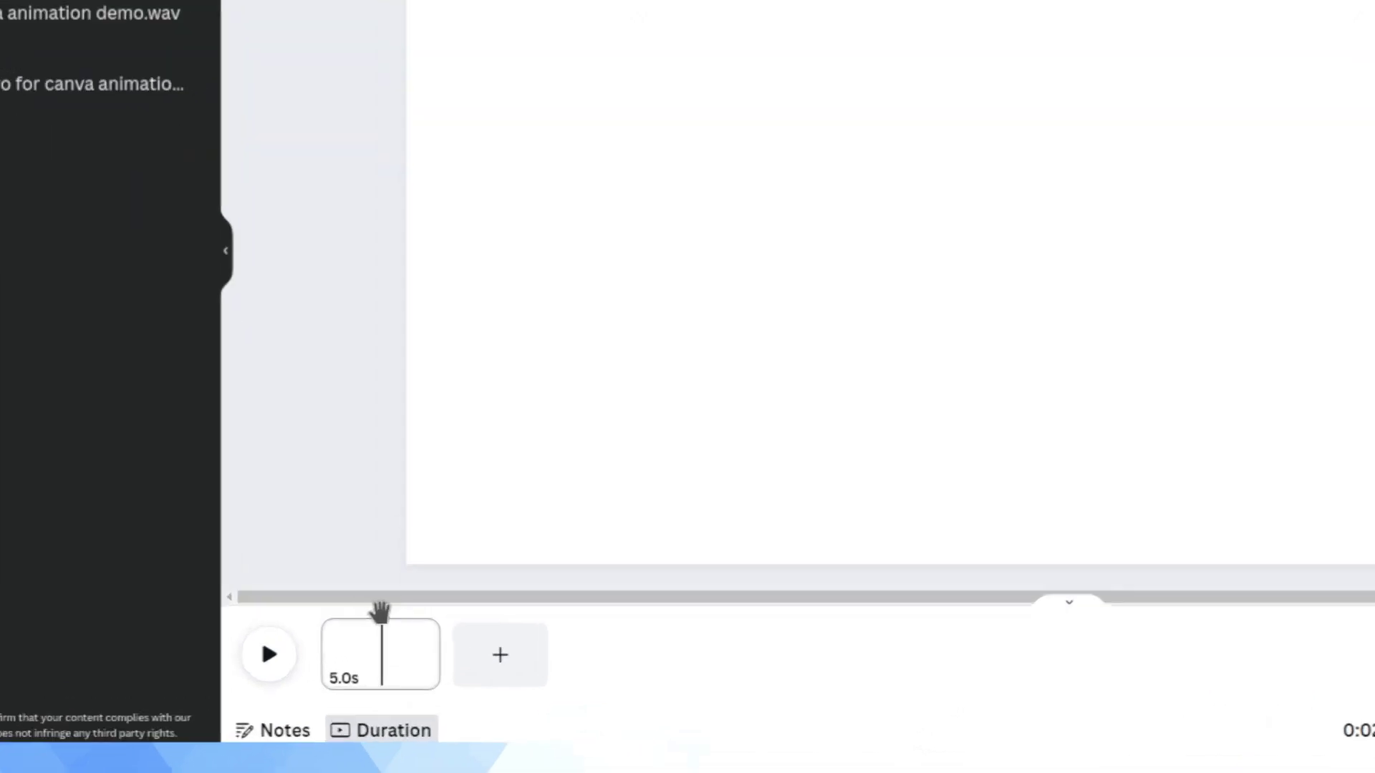
drag(380, 627, 321, 627)
drag(208, 570, 211, 569)
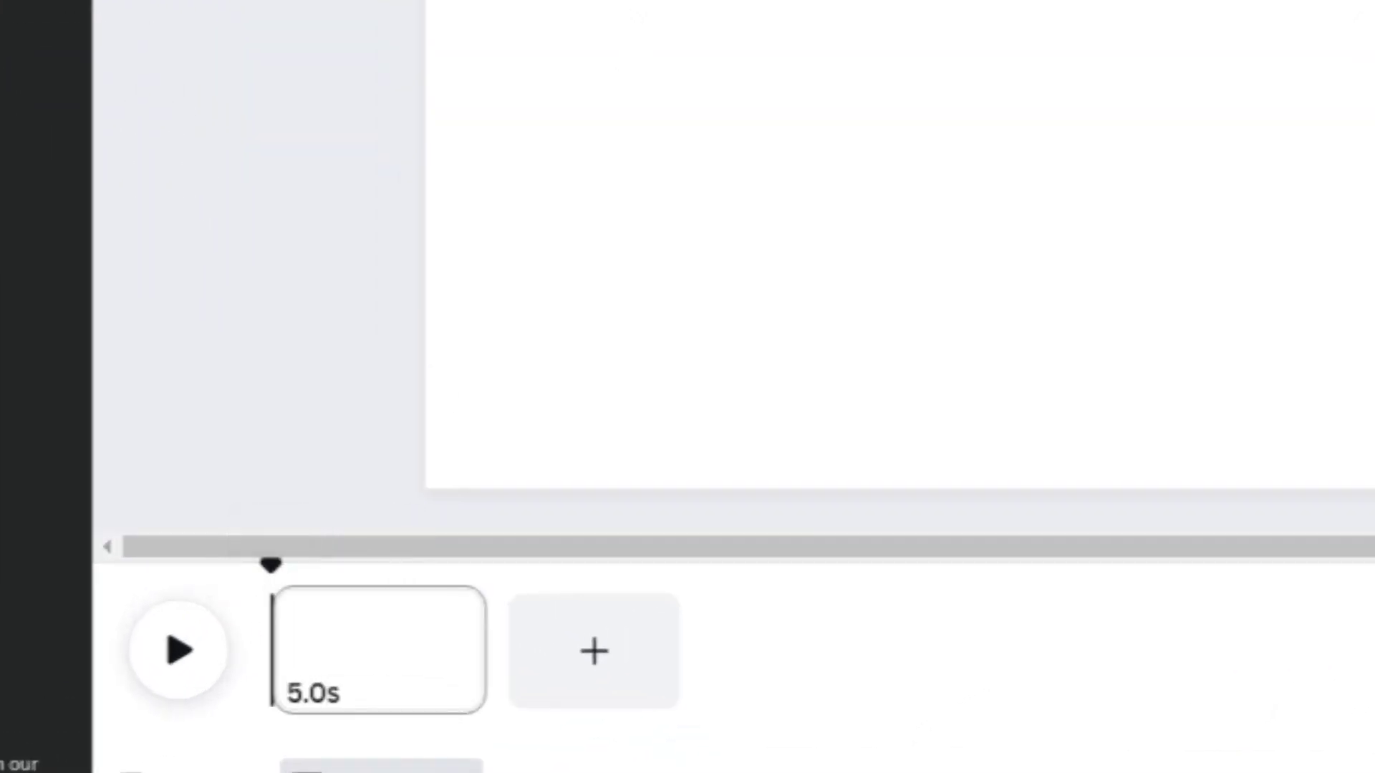
key(ctrl+z)
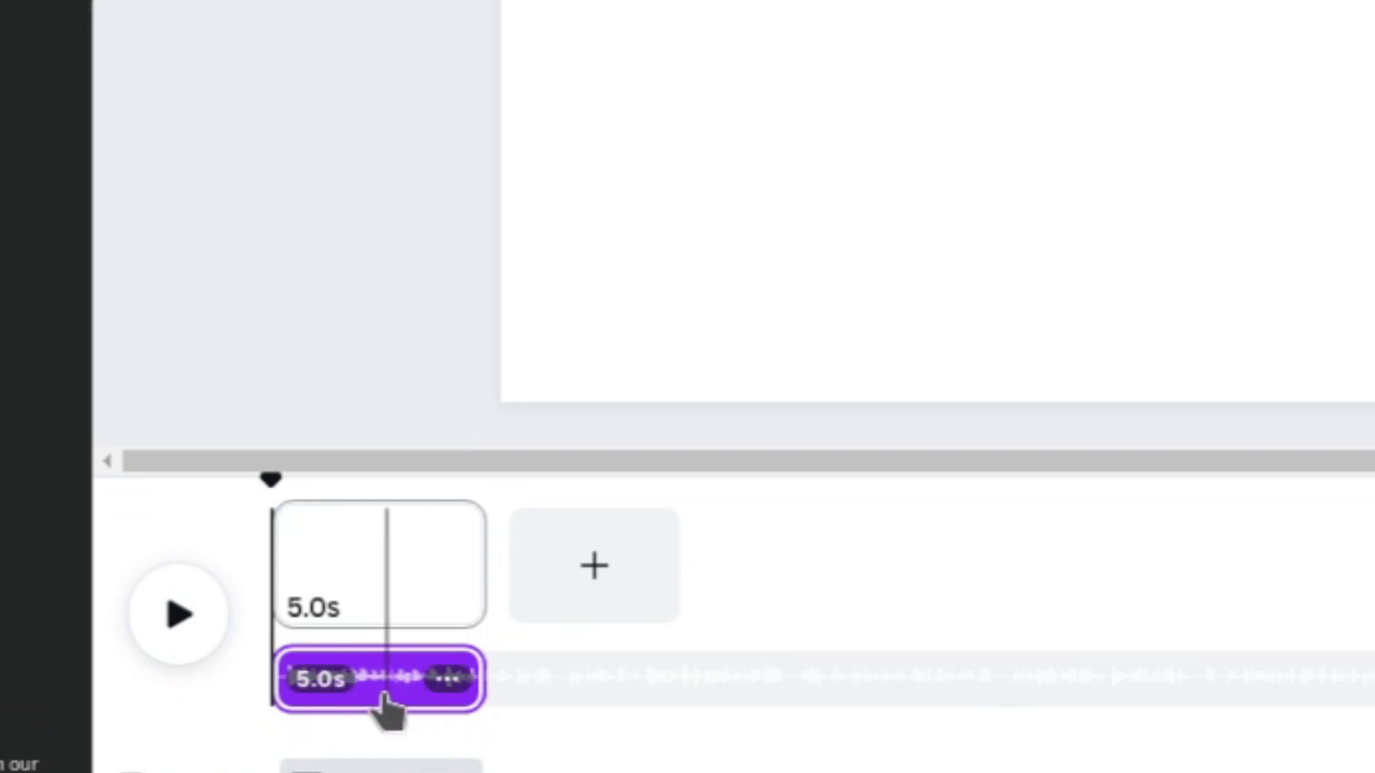
Try placing the audio from the middle of the page, and return it to the start of the timeline.
click(381, 693)
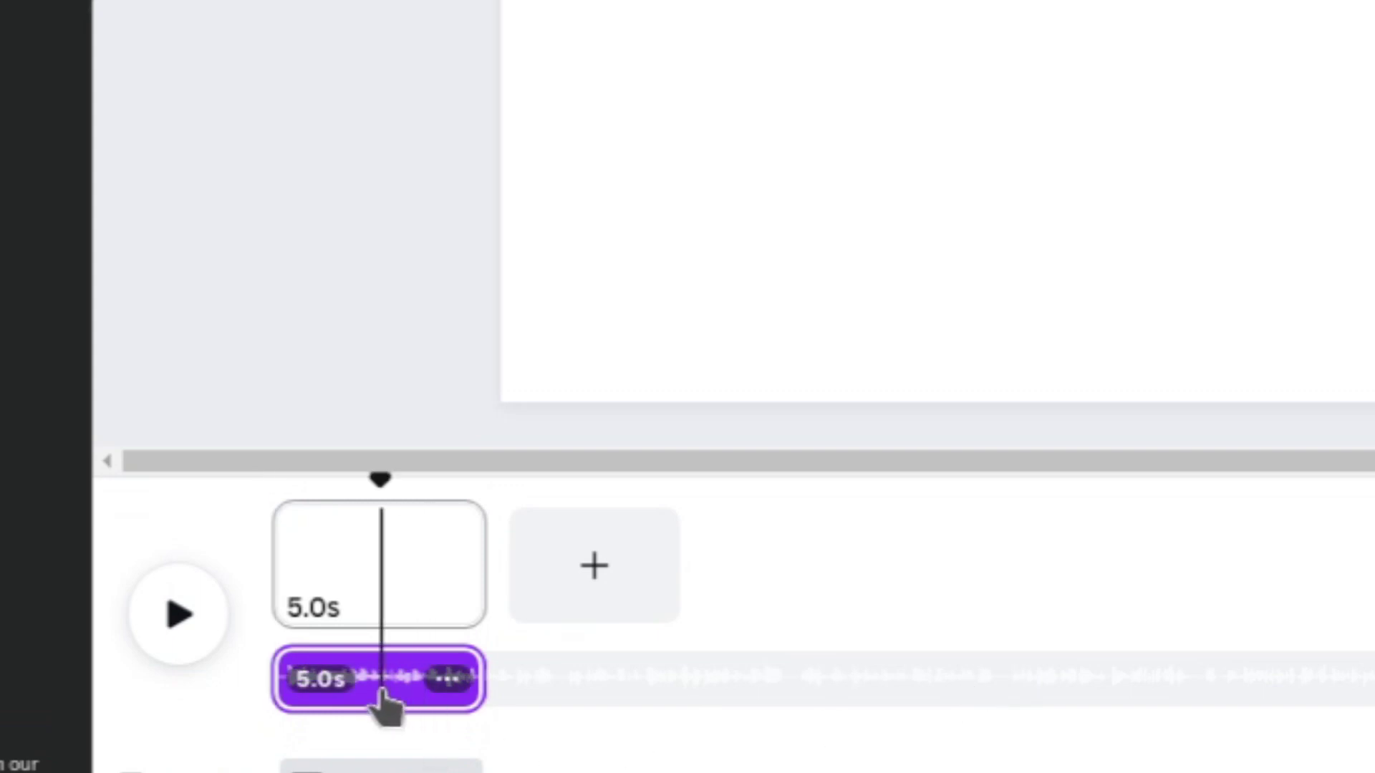
key(Delete)
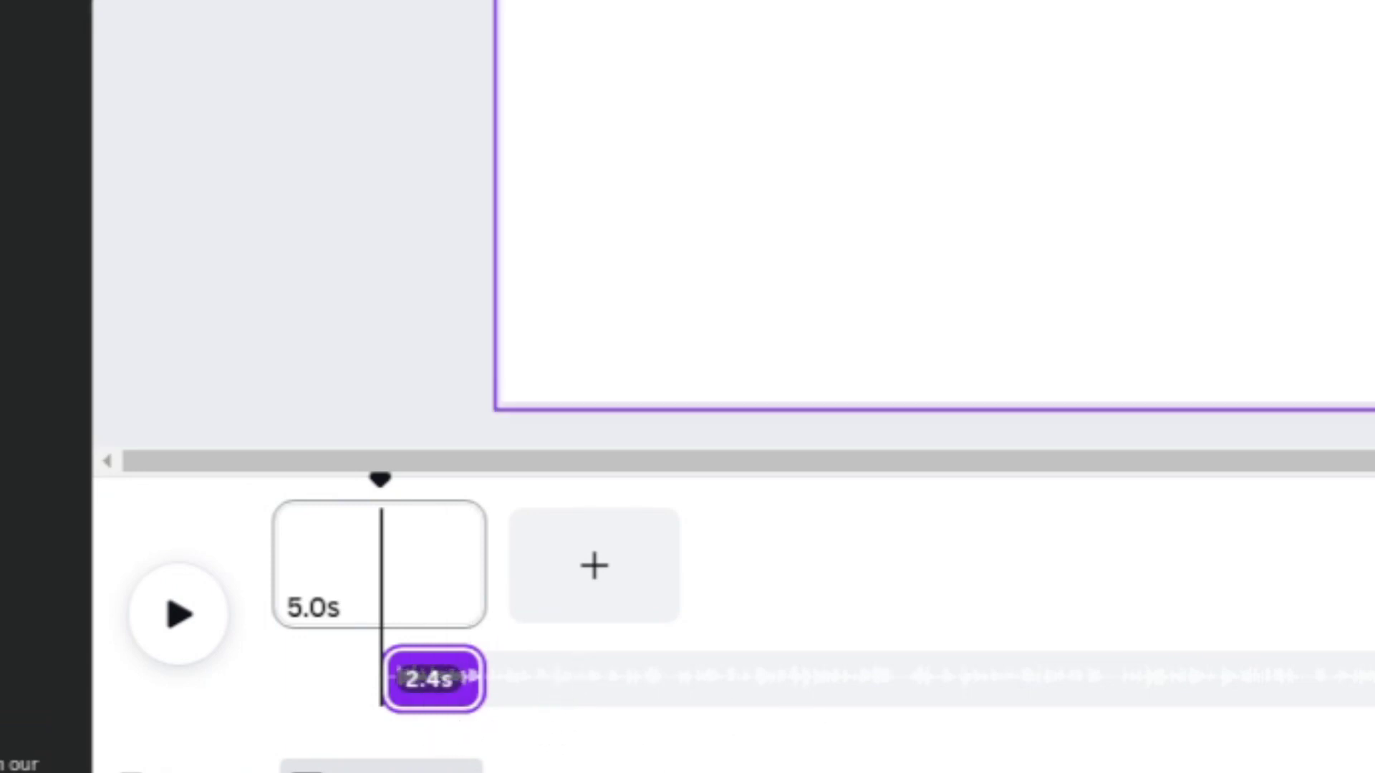
drag(433, 687, 214, 689)
key(Delete)
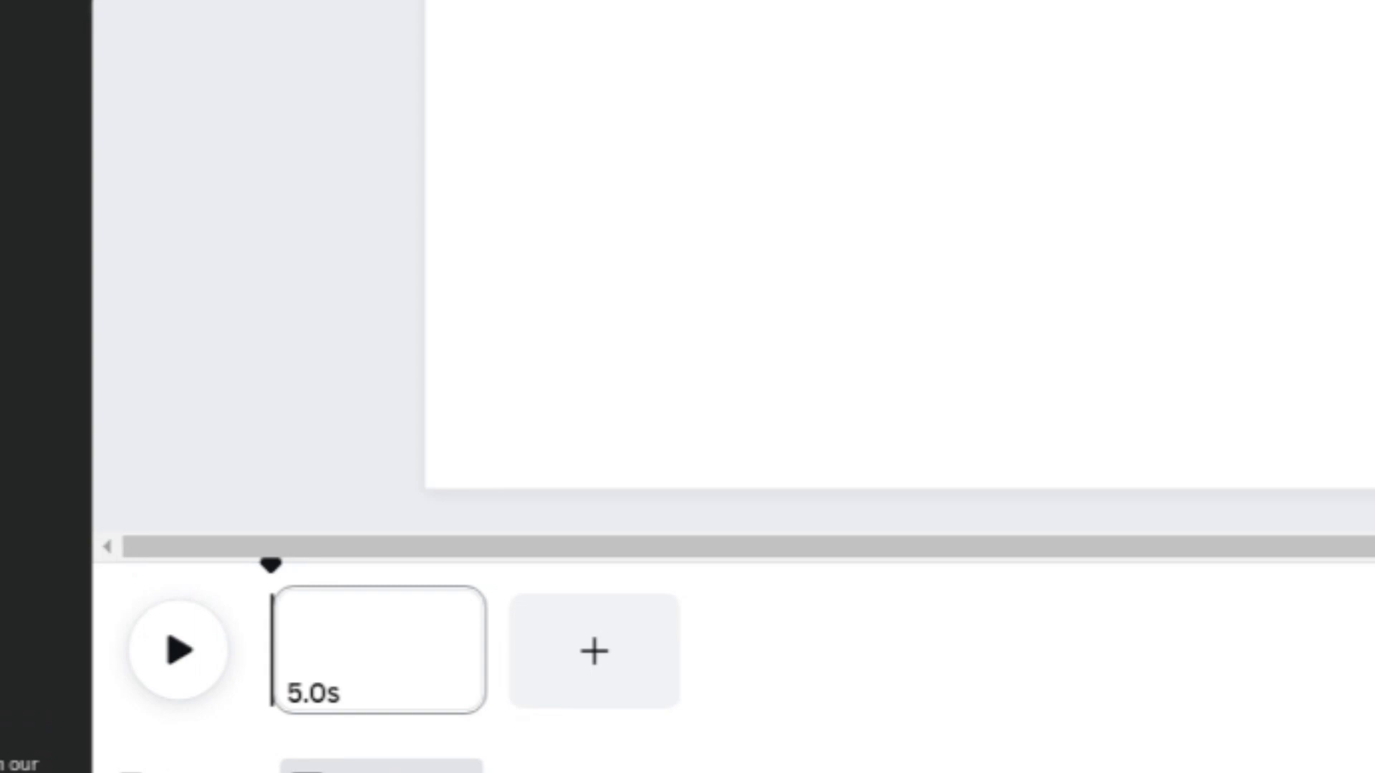
key(ctrl+z)
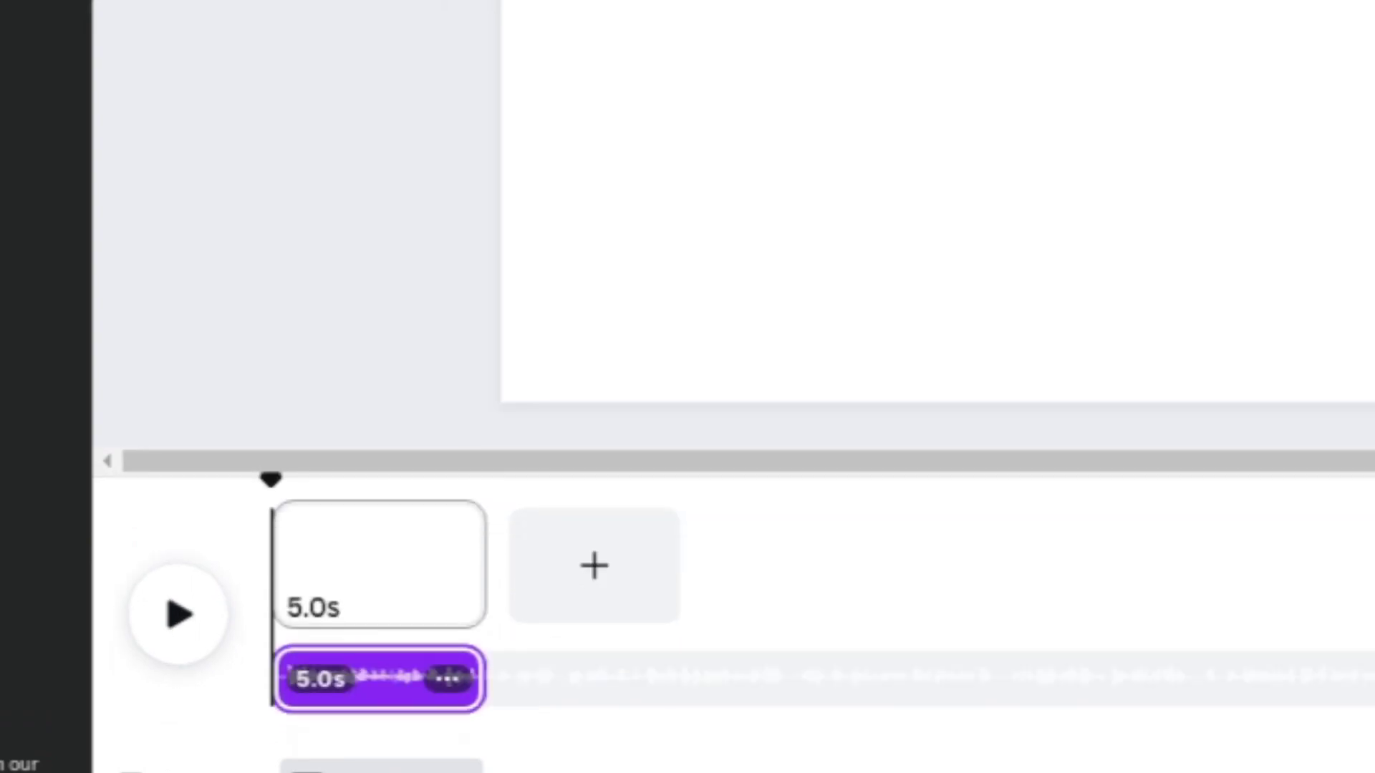
Play the page with its audio and extend the page's duration to 46.5 s.
key(space)
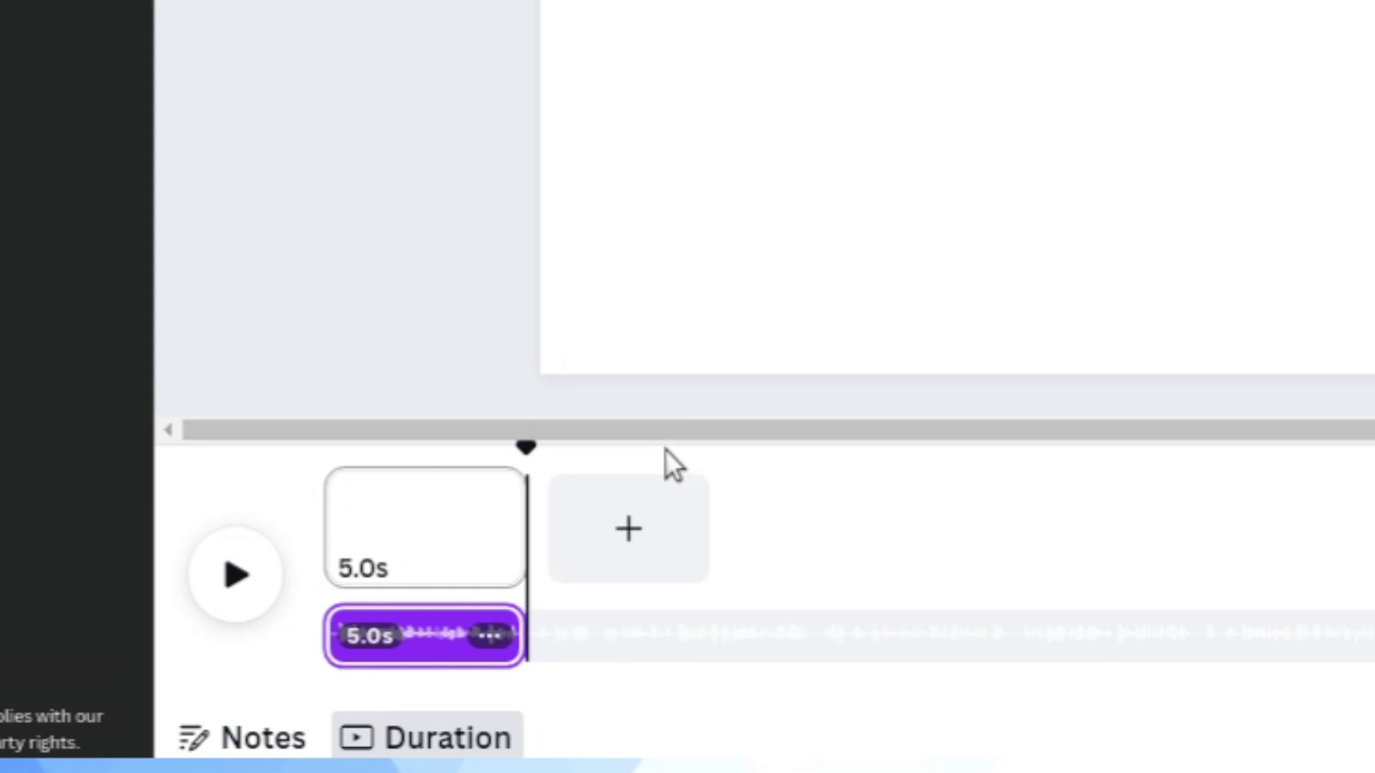
mouse_move(520, 534)
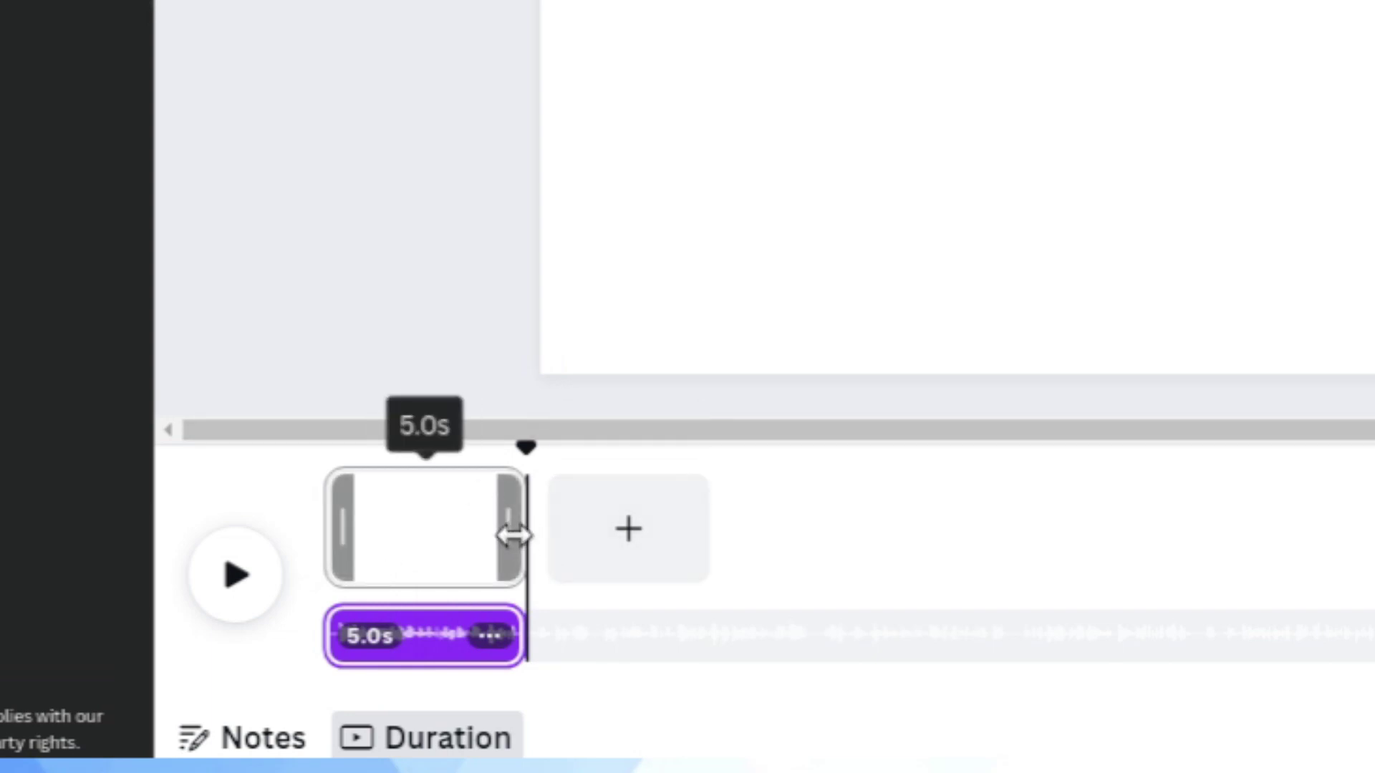
drag(514, 536, 1371, 516)
key(space)
key(space)
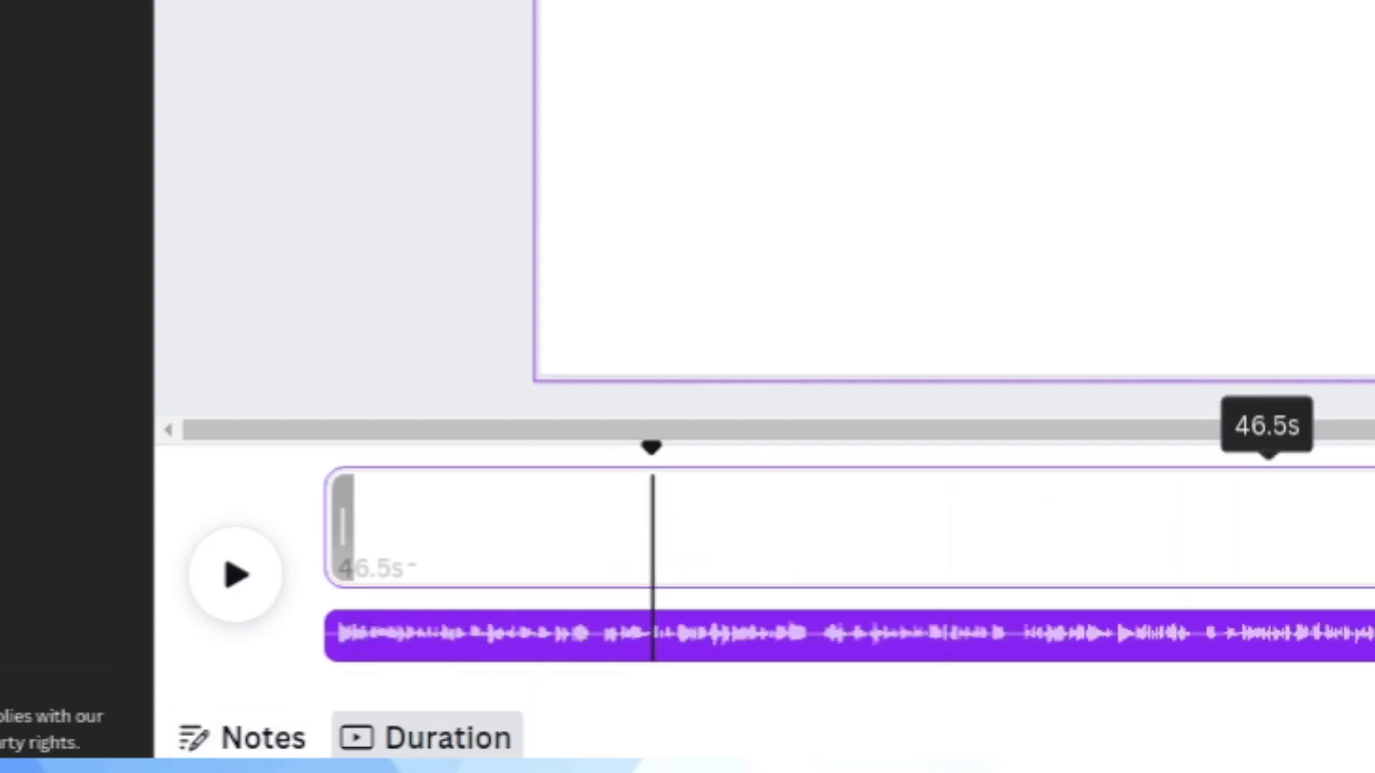
Shorten the page to 3.5 s, lengthen it to 6.7 s and place the playhead partway through it.
drag(1166, 451, 458, 534)
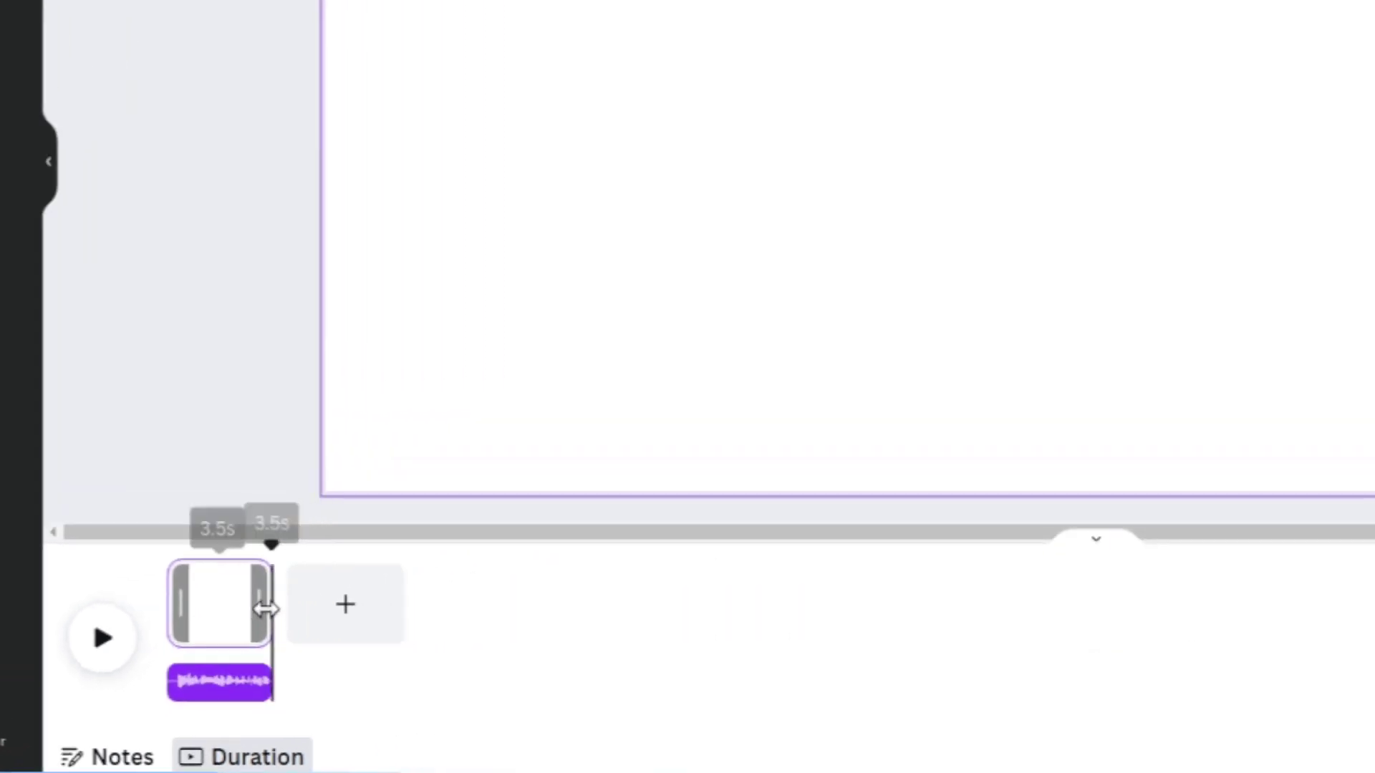
drag(265, 608, 265, 609)
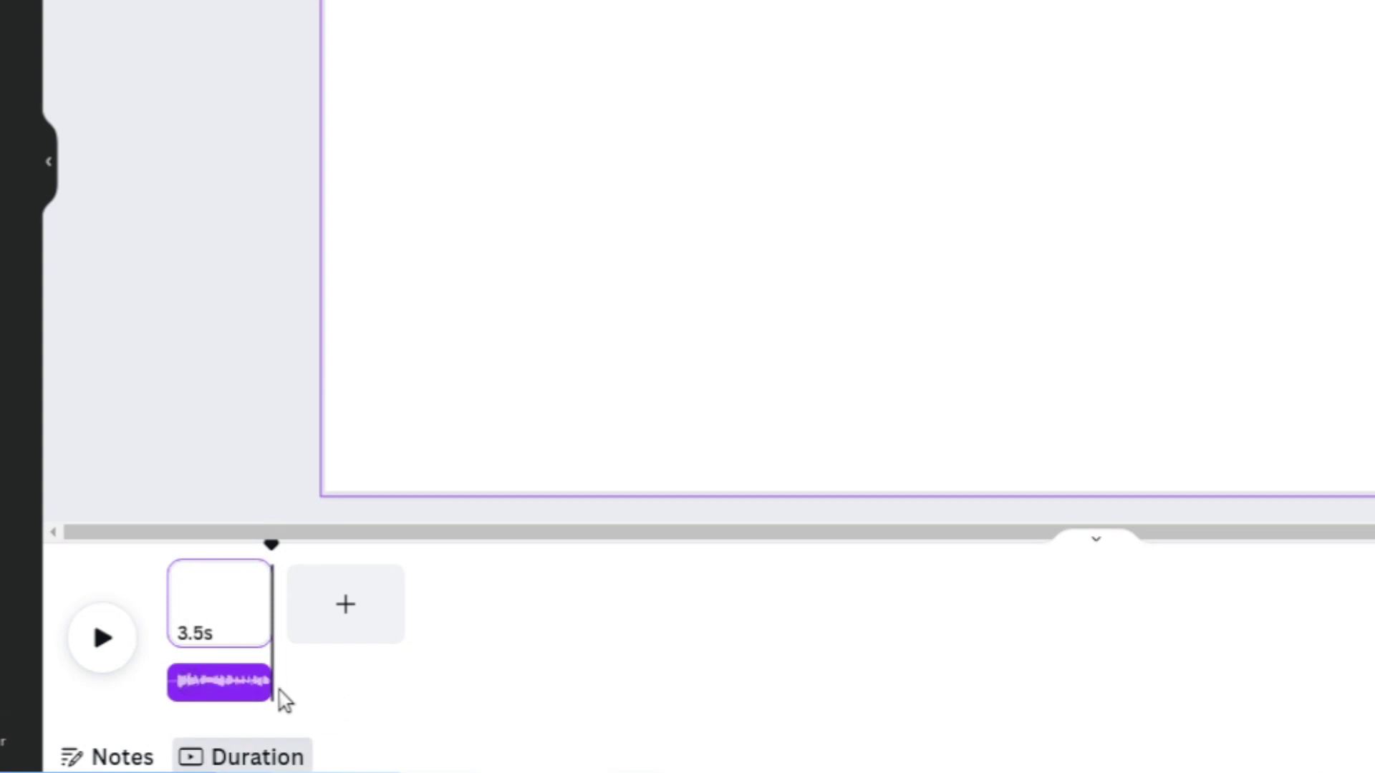
drag(271, 605, 358, 625)
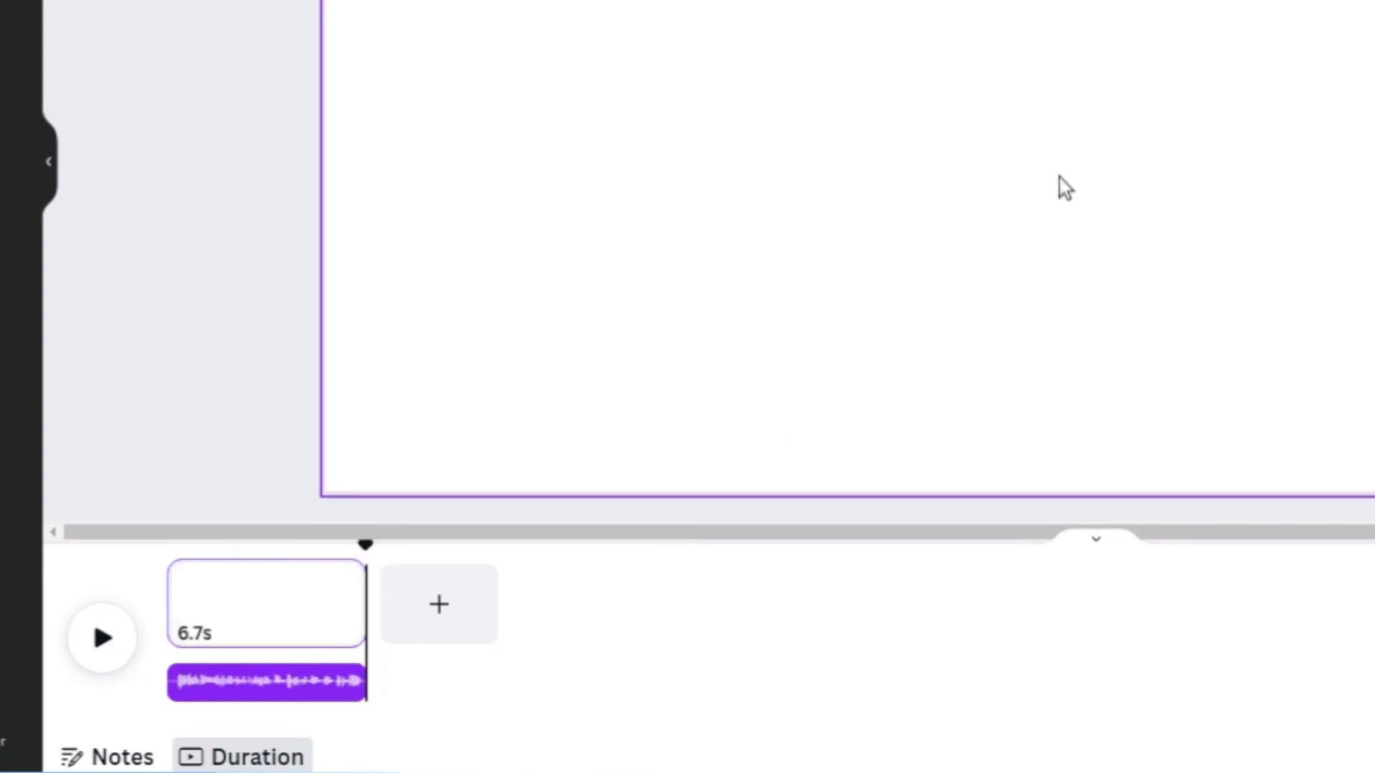
click(279, 610)
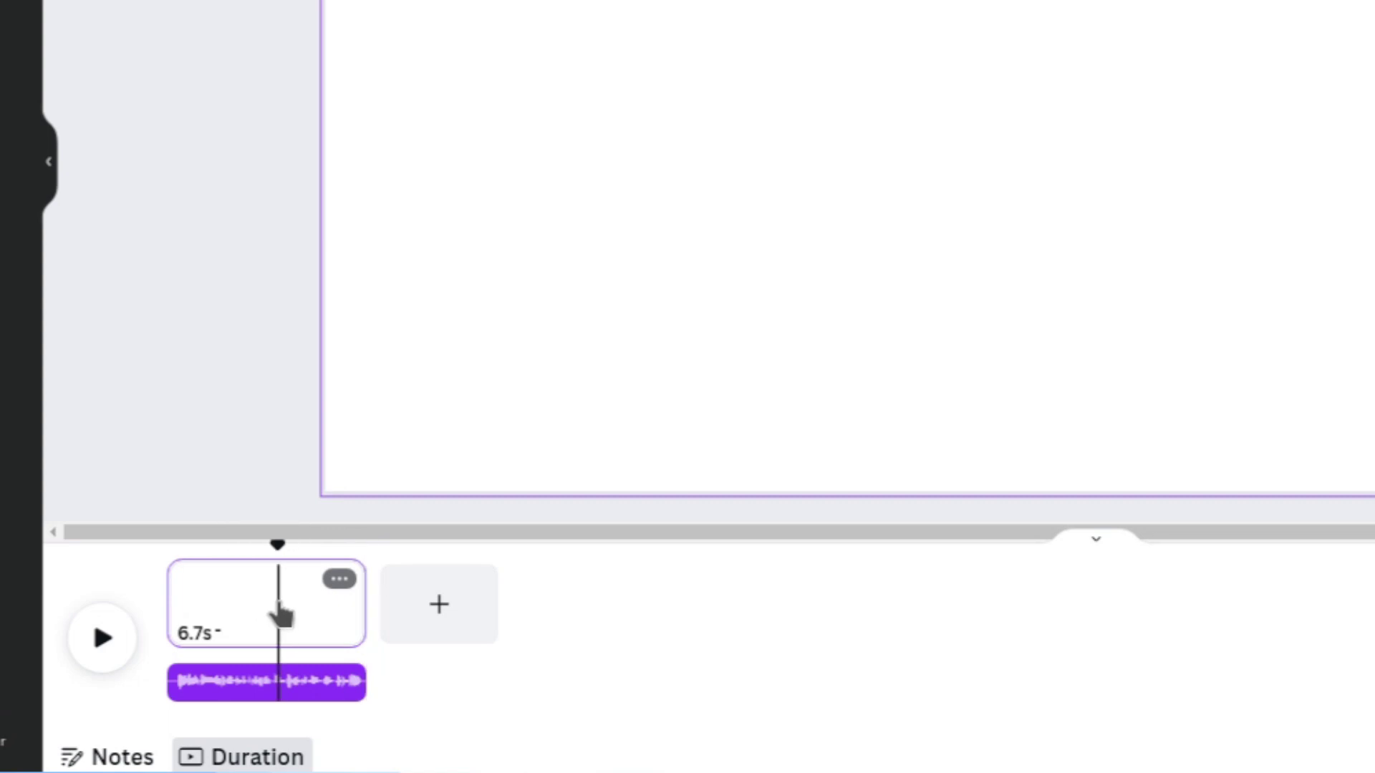
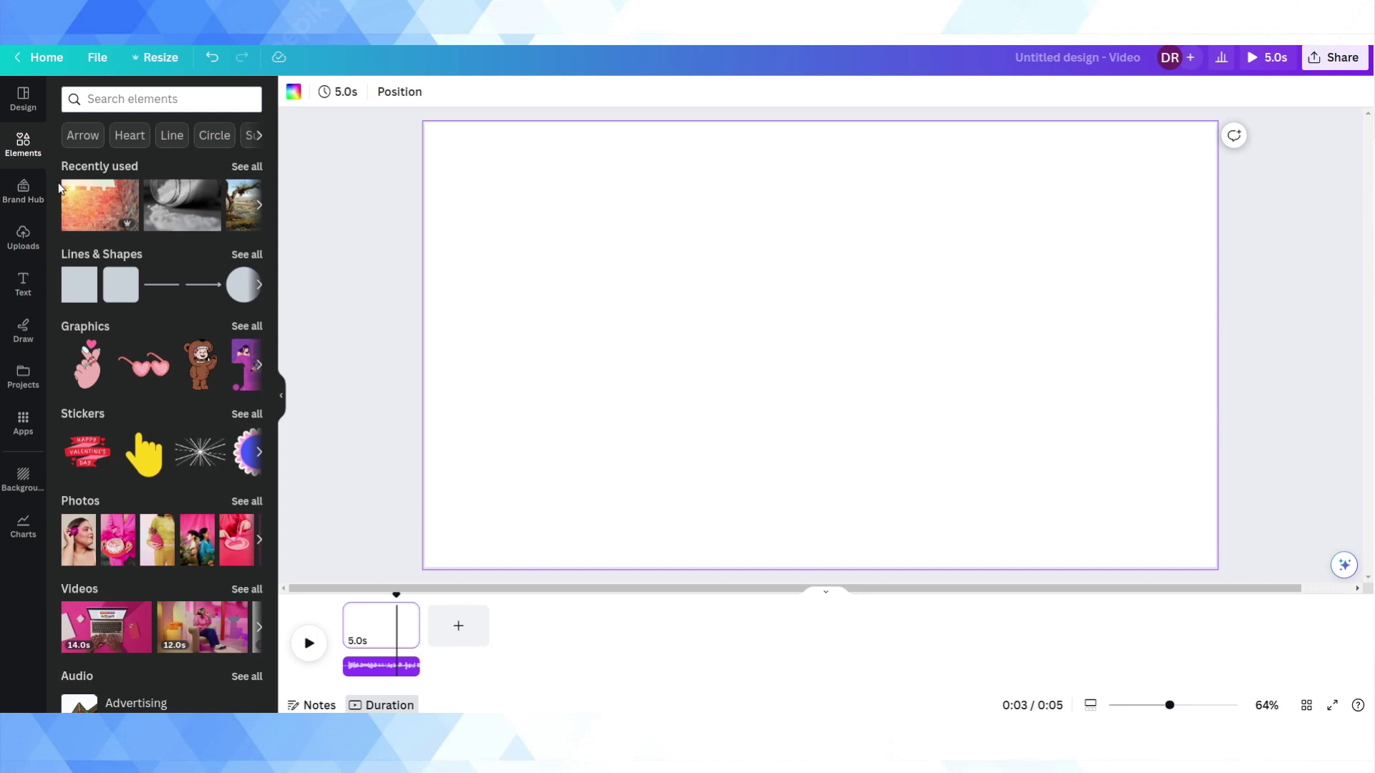
Fill the page with the recently used black-and-white photo of a spilled salt jar and play the video from the start.
click(189, 212)
drag(891, 293, 728, 258)
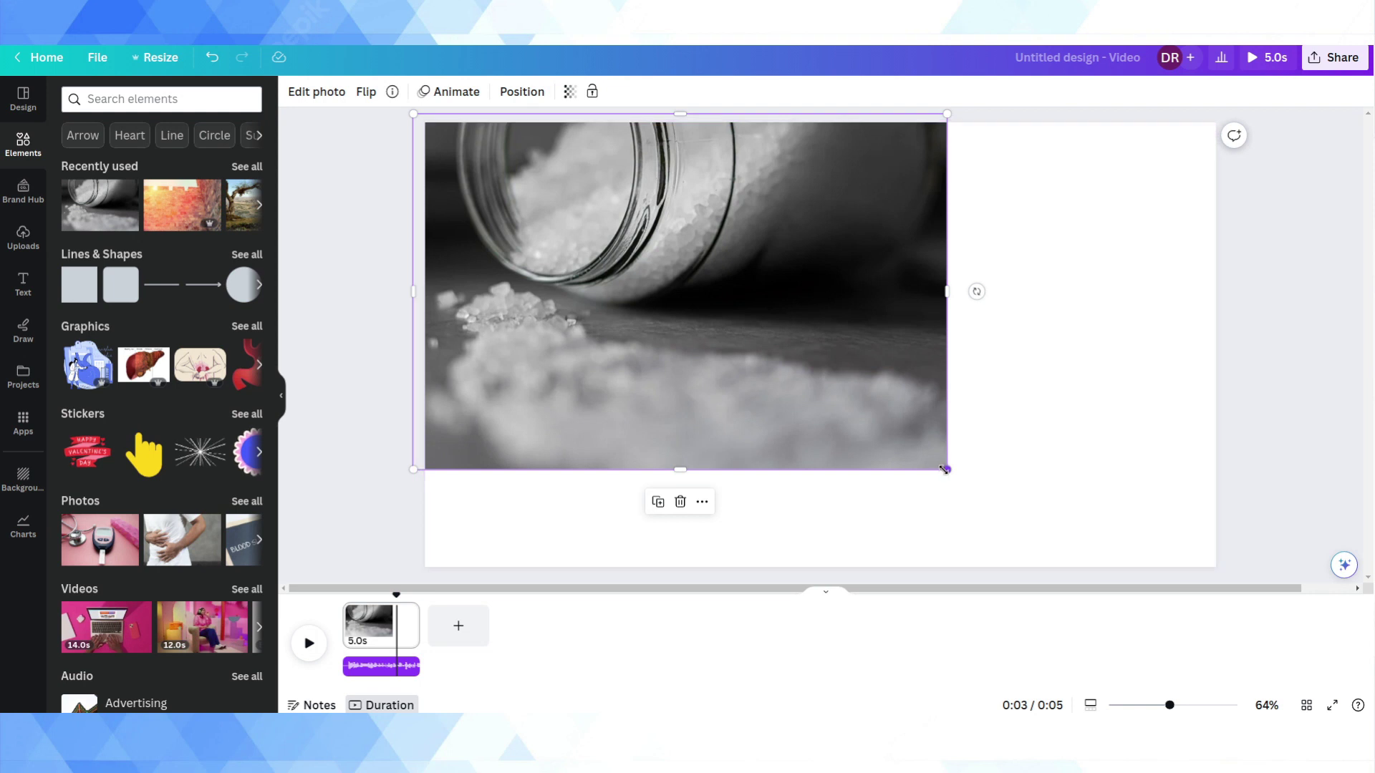
drag(944, 469, 1268, 637)
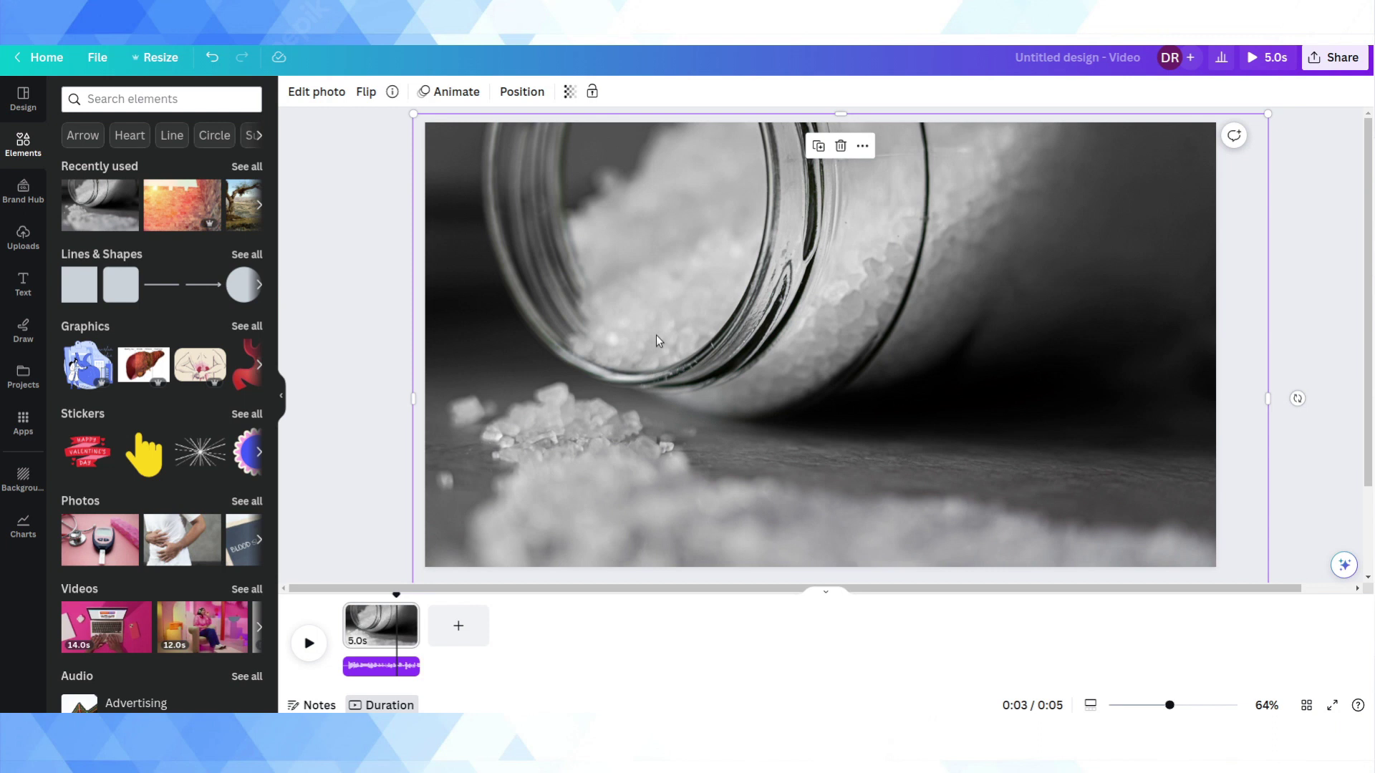
drag(395, 595, 317, 603)
key(space)
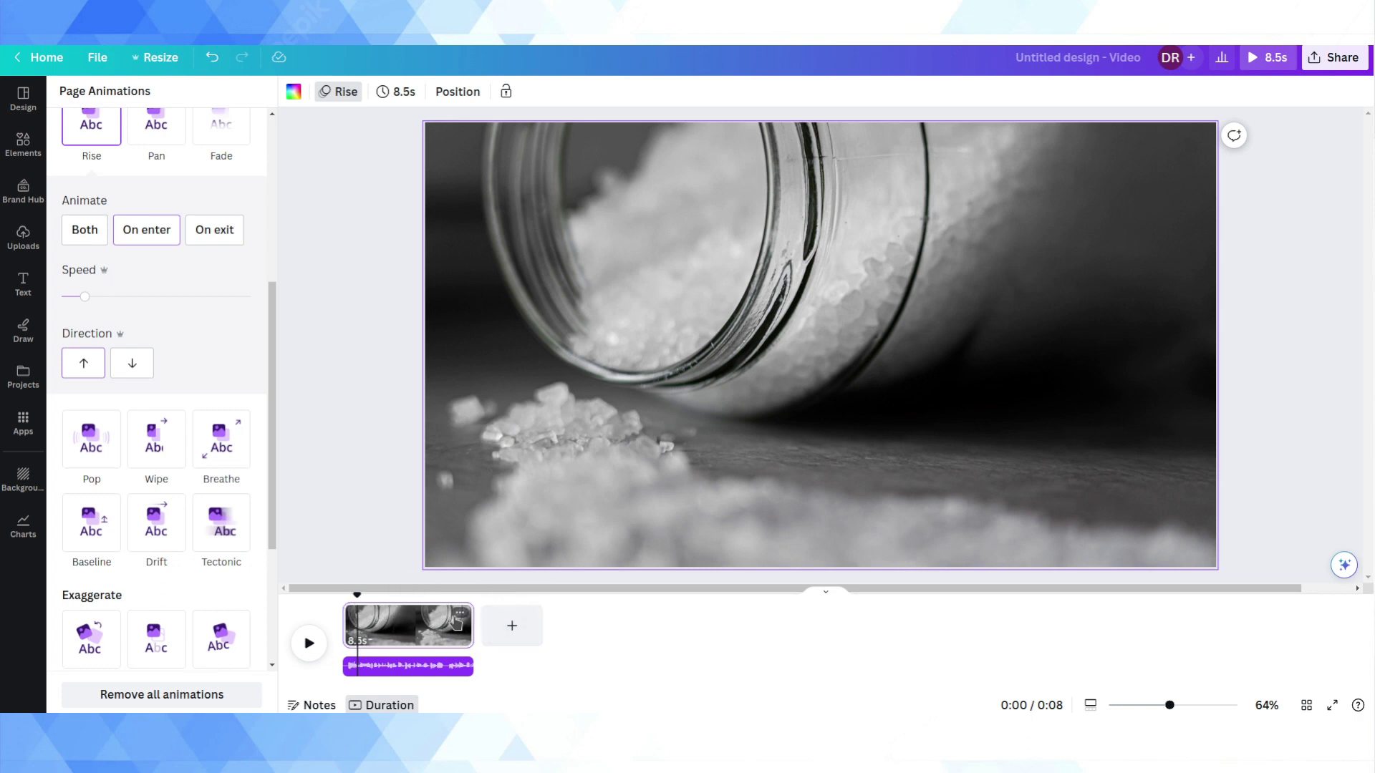
Apply the Breathe page animation to the page with the spilled salt jar photo.
click(218, 440)
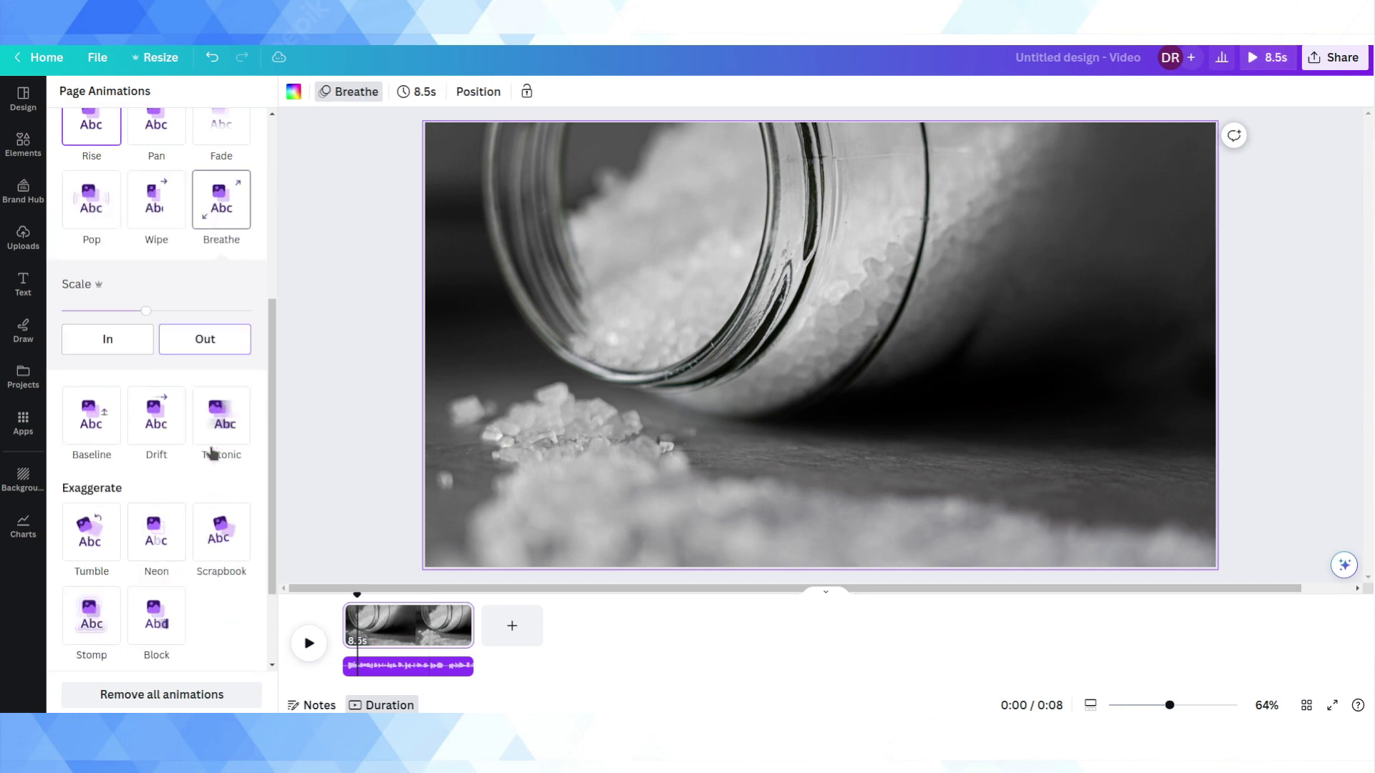
click(608, 305)
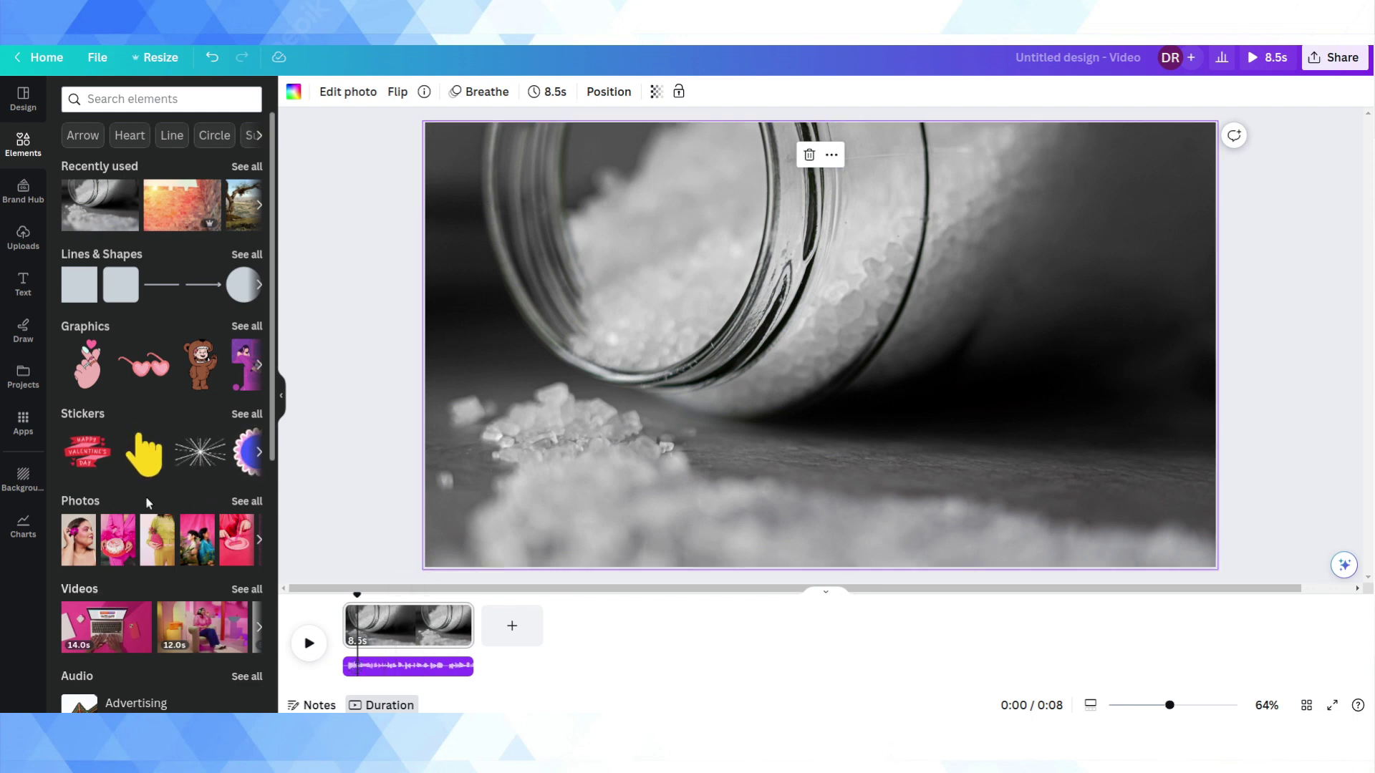
Try the yellow pointing-hand sticker on the page and delete it.
click(157, 464)
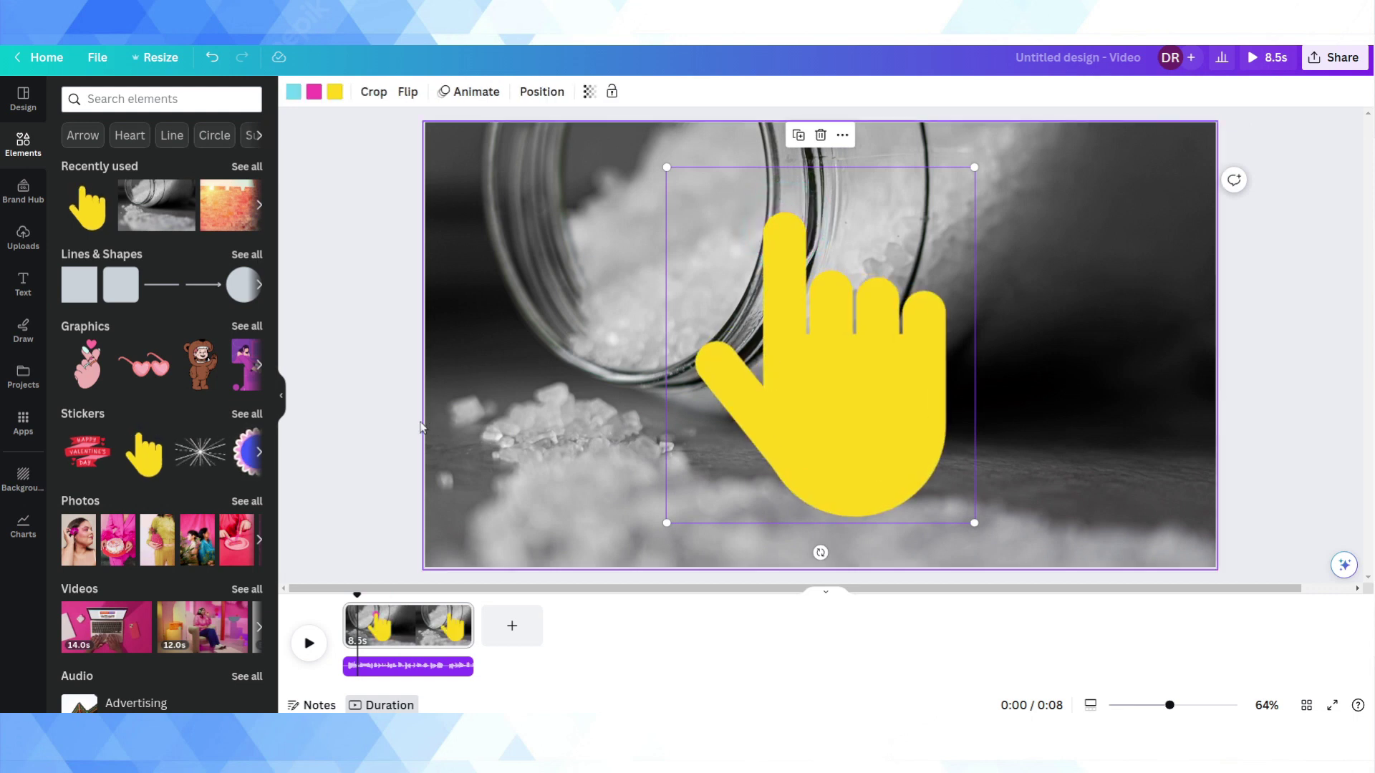
key(Delete)
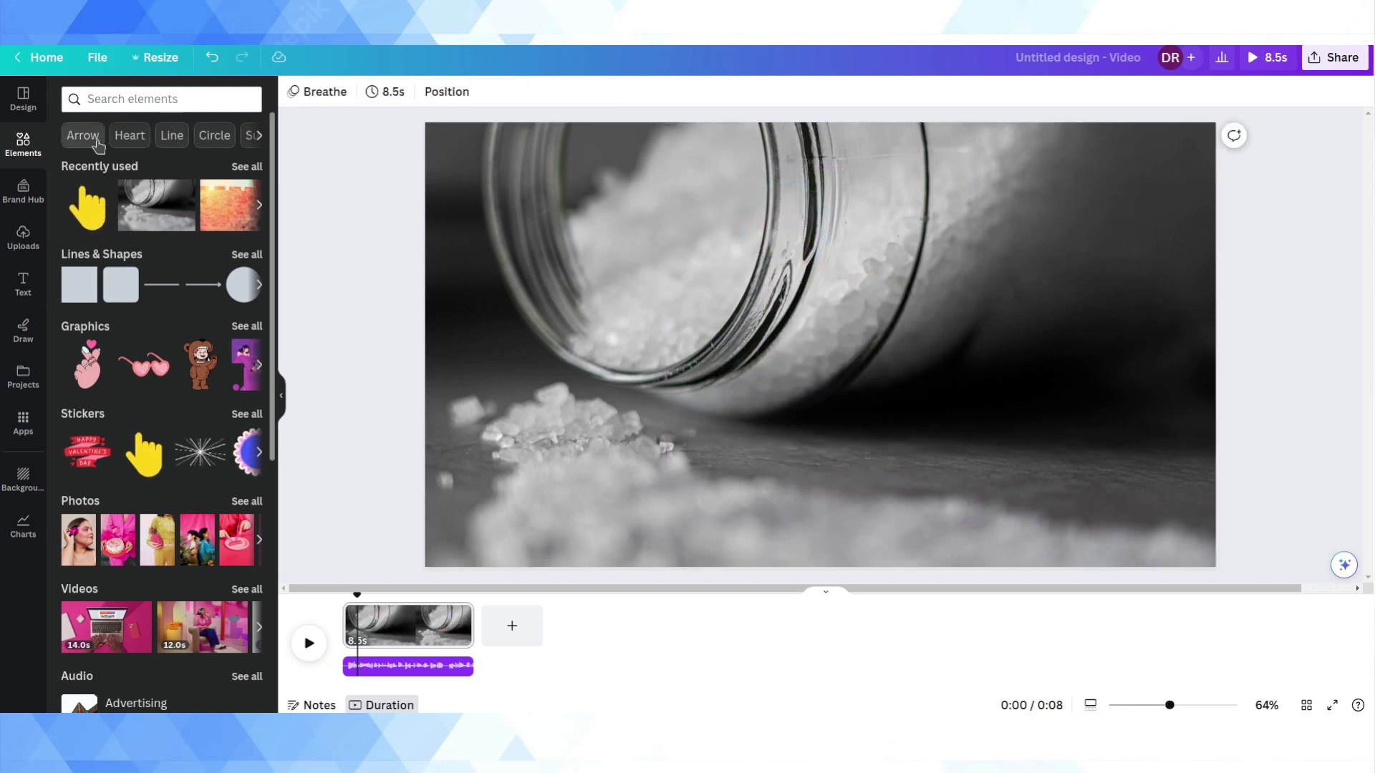
Add the solid red heart graphic from the Heart suggestions, enlarge it and place it near the page's centre.
click(129, 135)
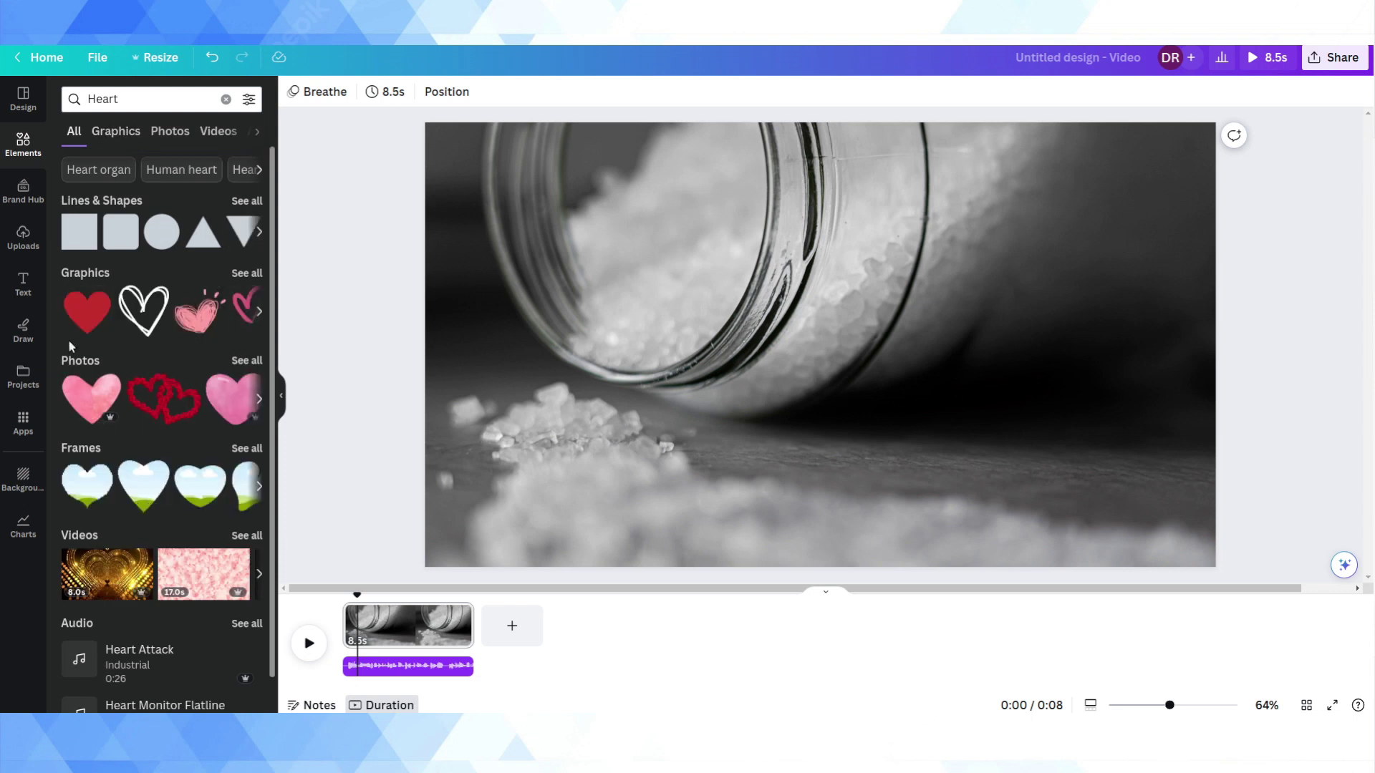
click(85, 319)
drag(831, 324, 604, 341)
drag(678, 428, 808, 522)
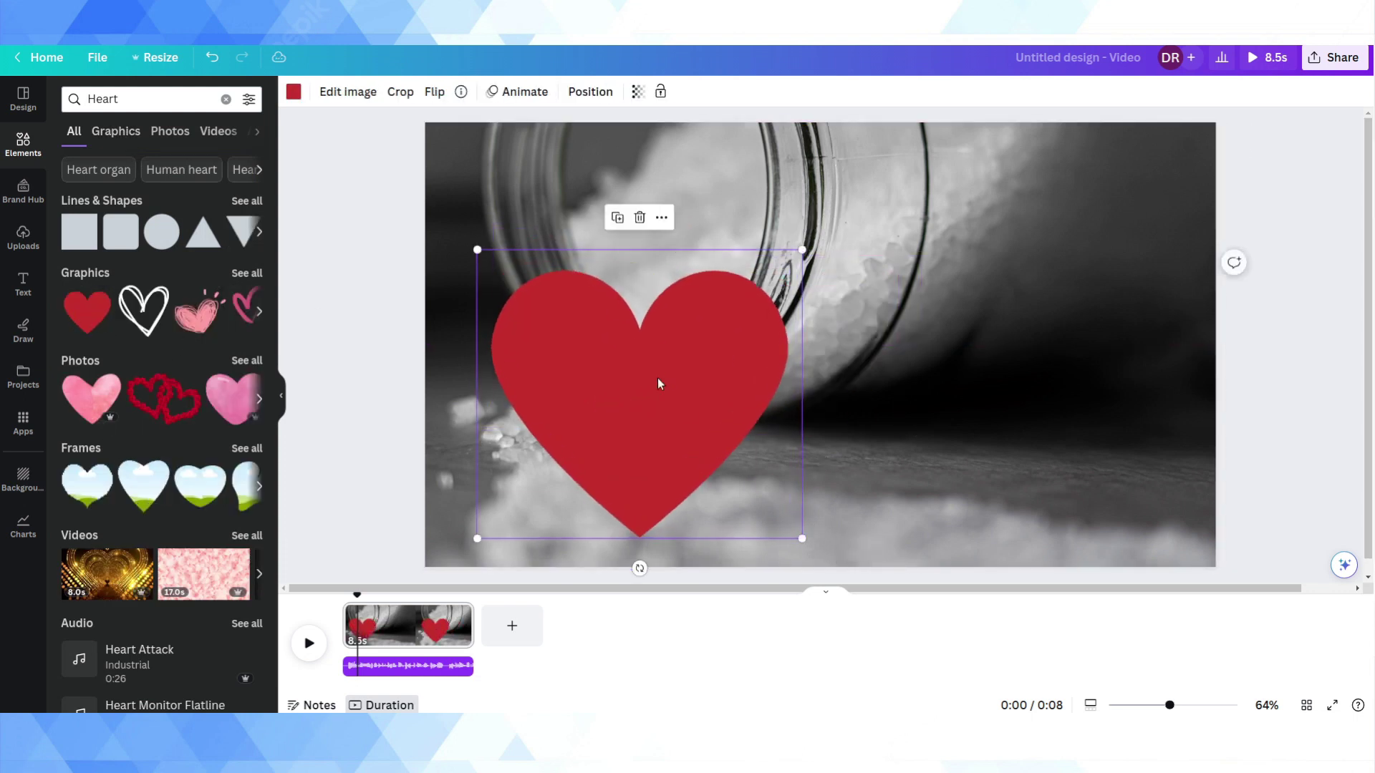
drag(658, 378, 831, 316)
Give the red heart a Fade animation on enter and reduce the animation's speed setting.
right_click(796, 338)
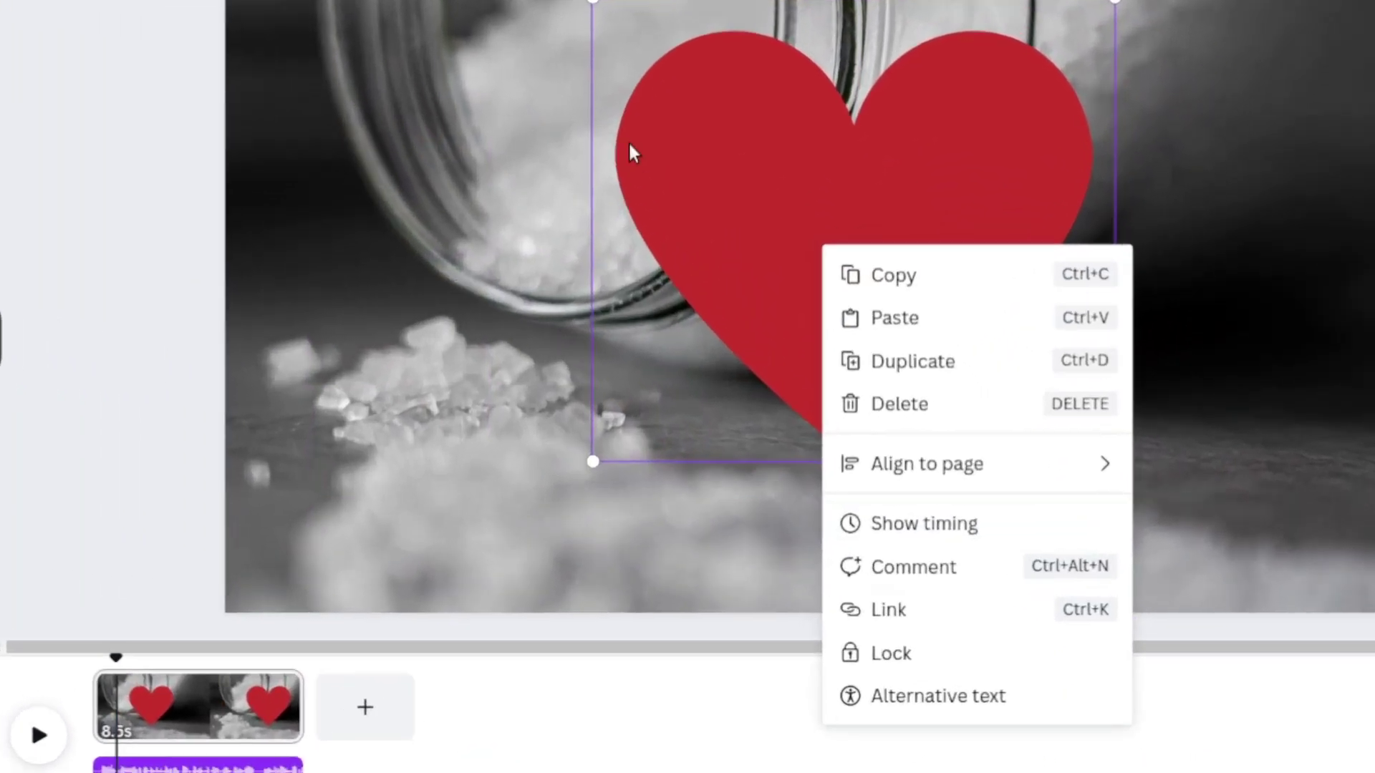
key(Escape)
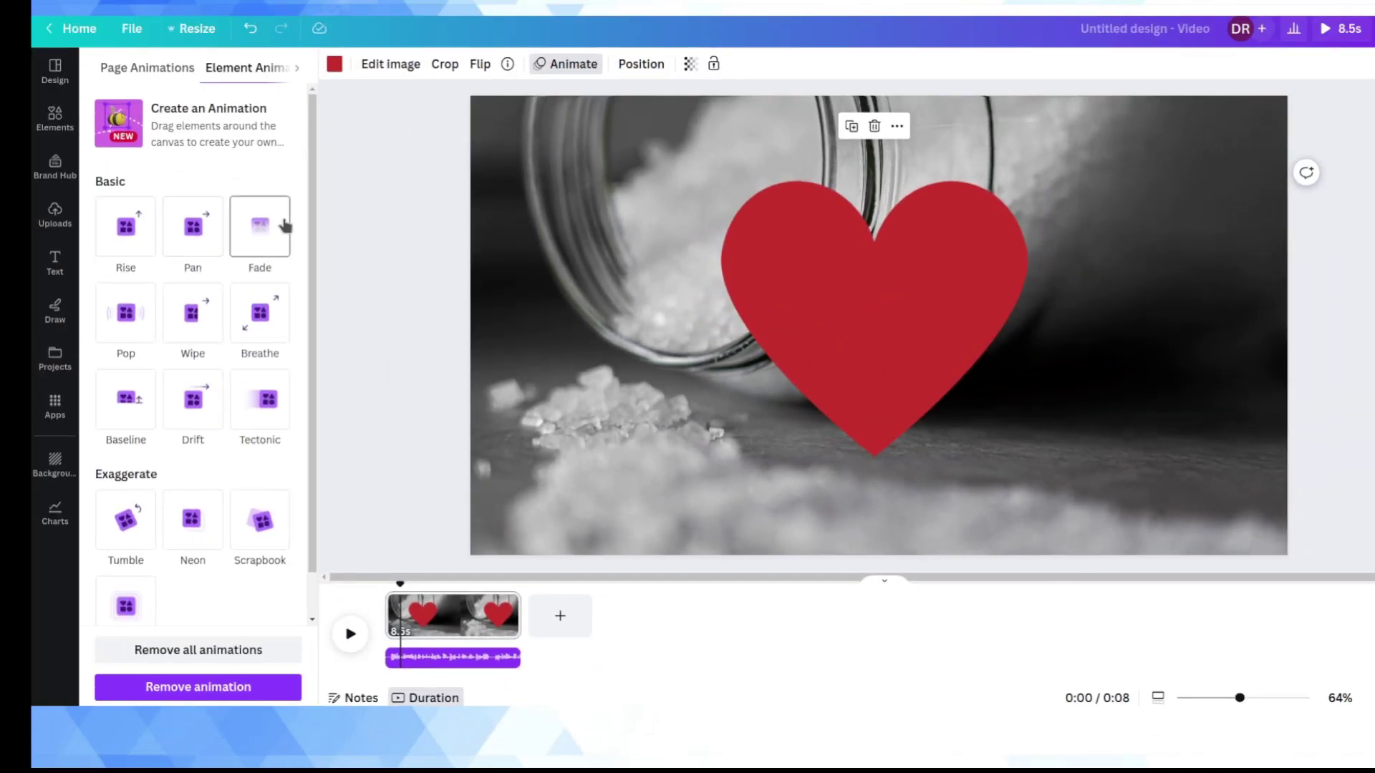
click(284, 225)
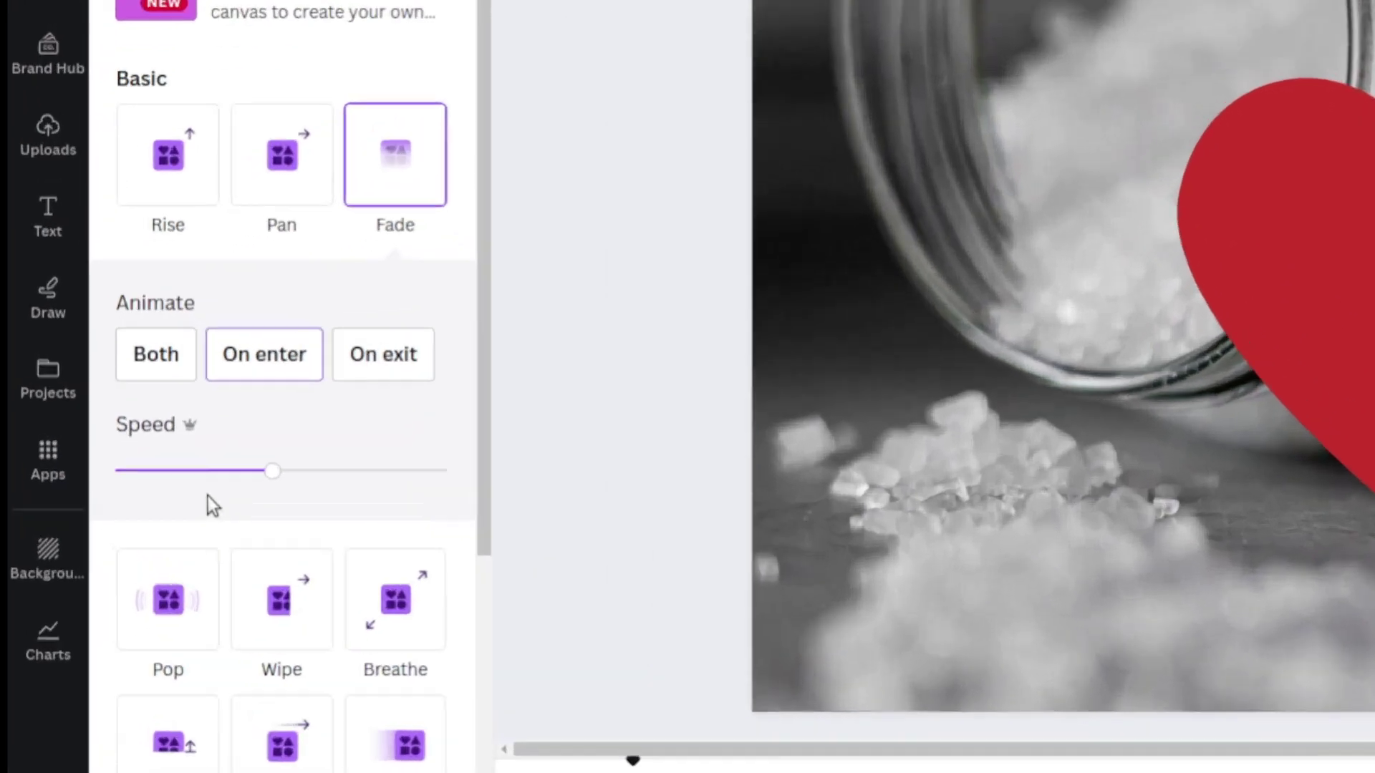
click(125, 413)
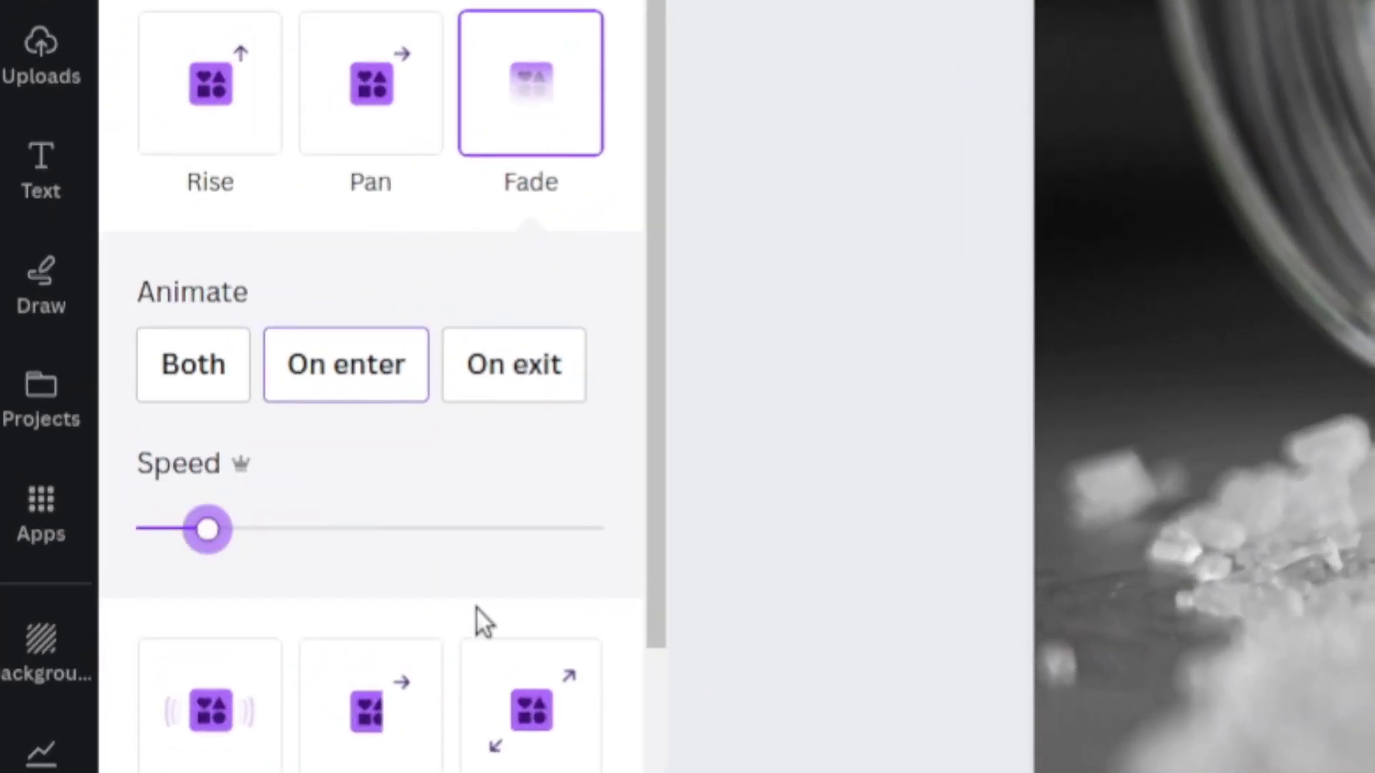
scroll(476, 608, down, 4)
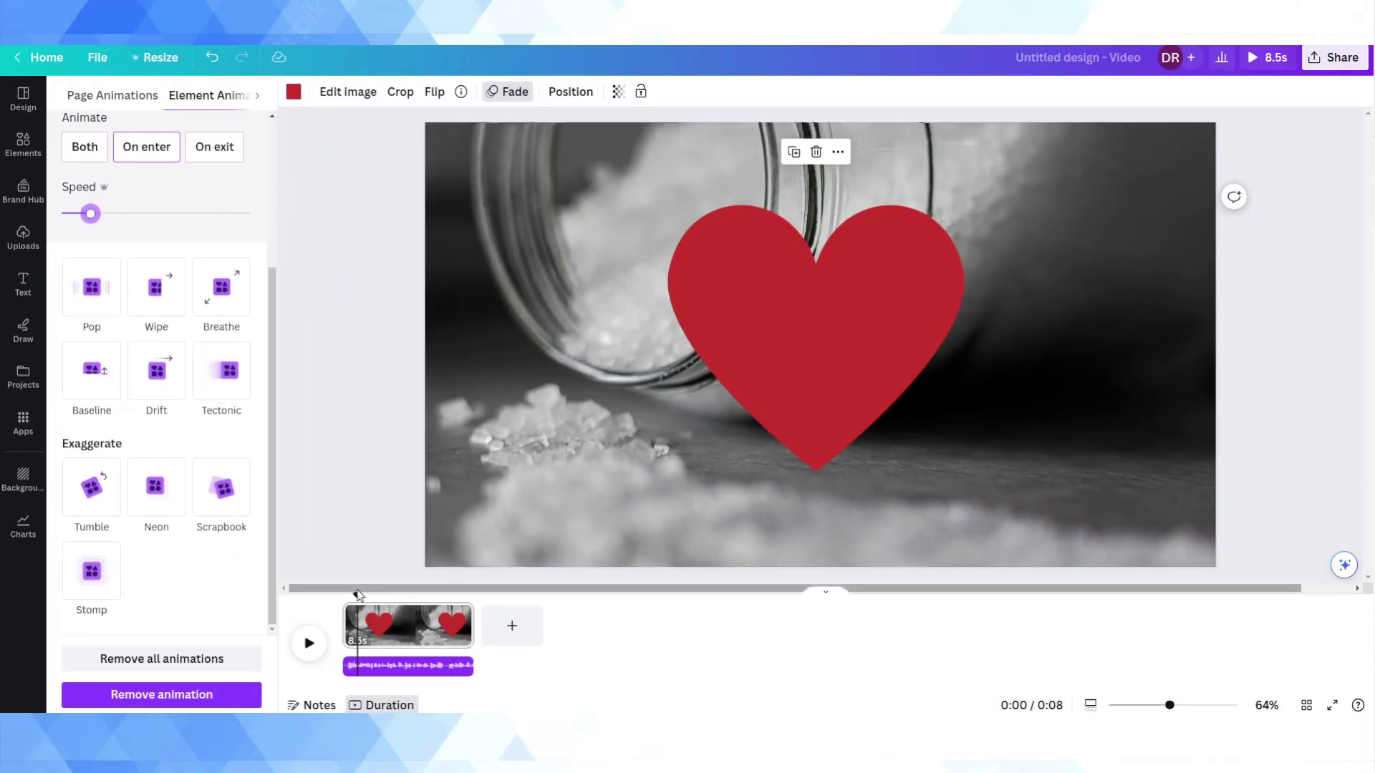
Play the page to find where the narration passage ends, pause there and shorten the page to 6.7 s.
key(space)
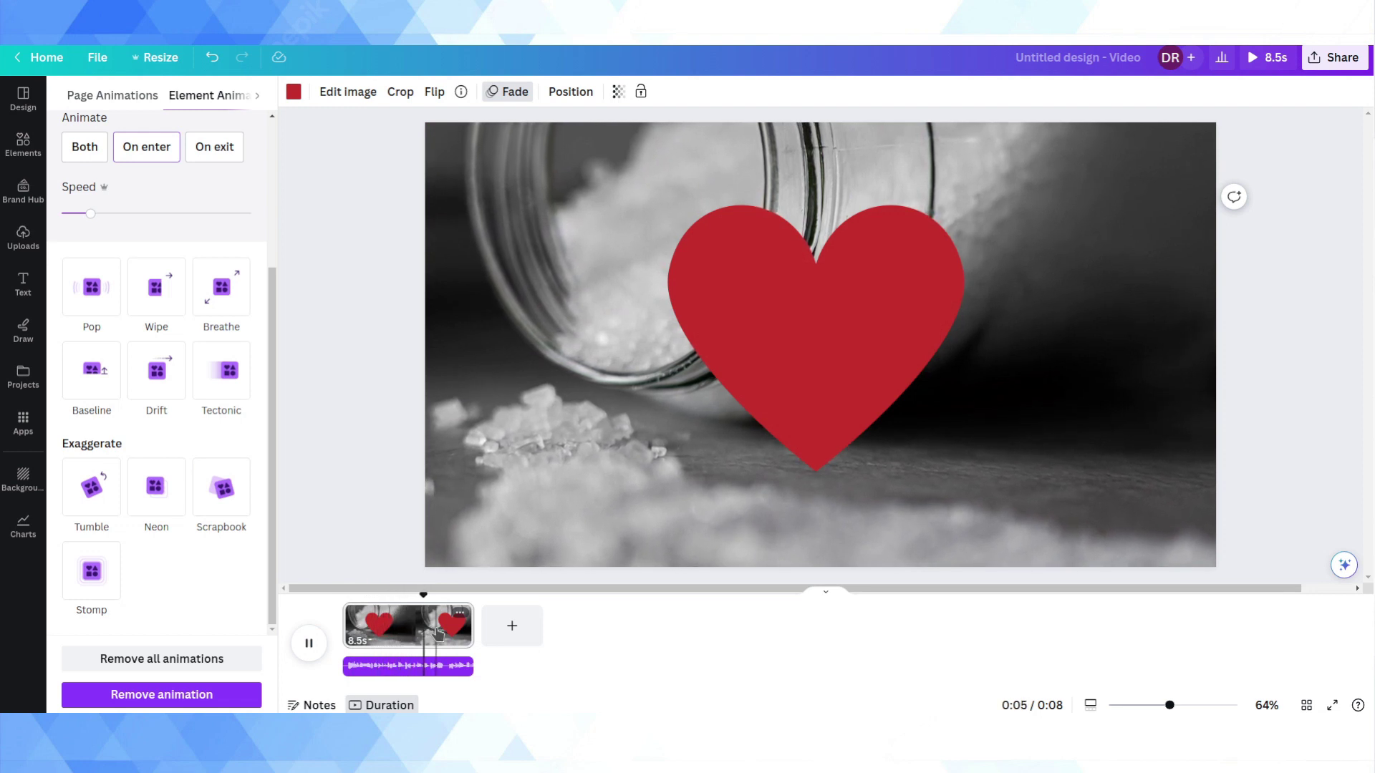
key(space)
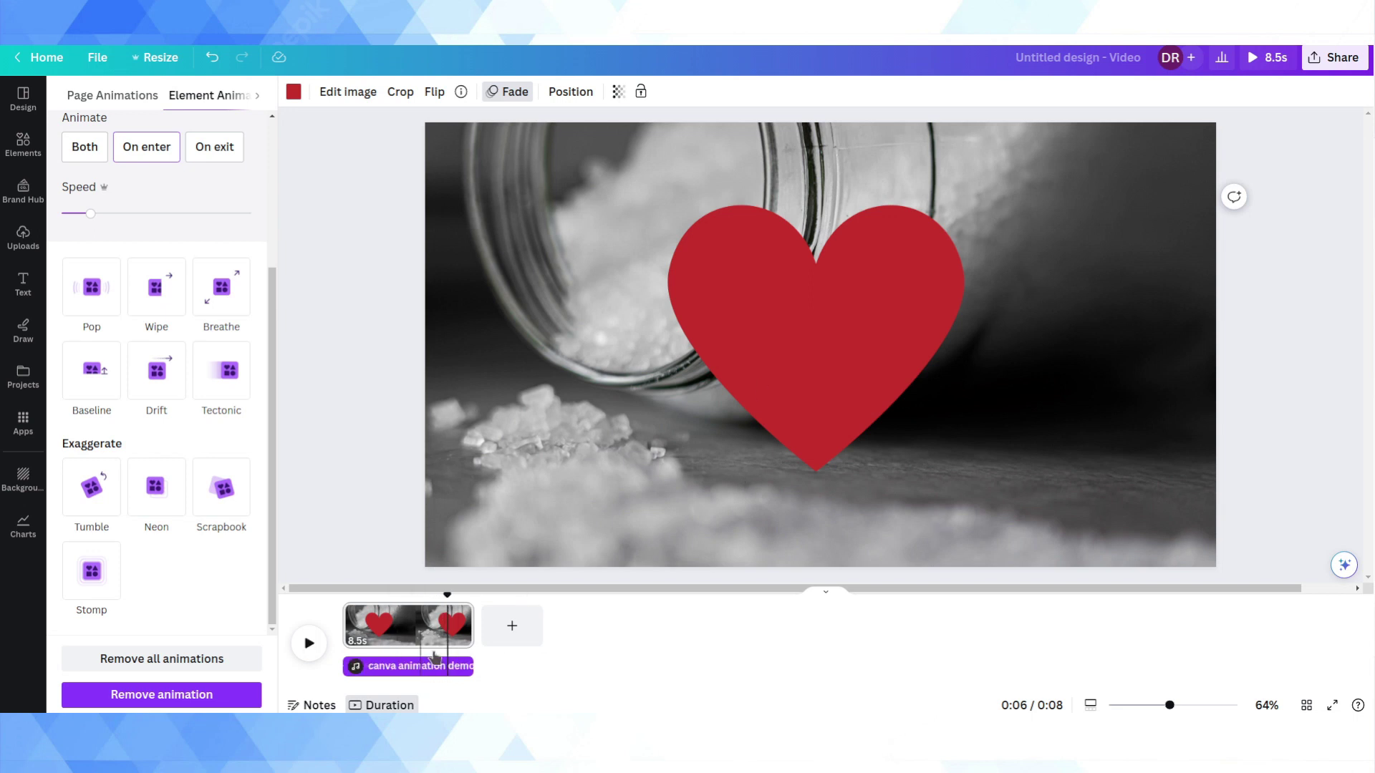
drag(471, 623, 447, 623)
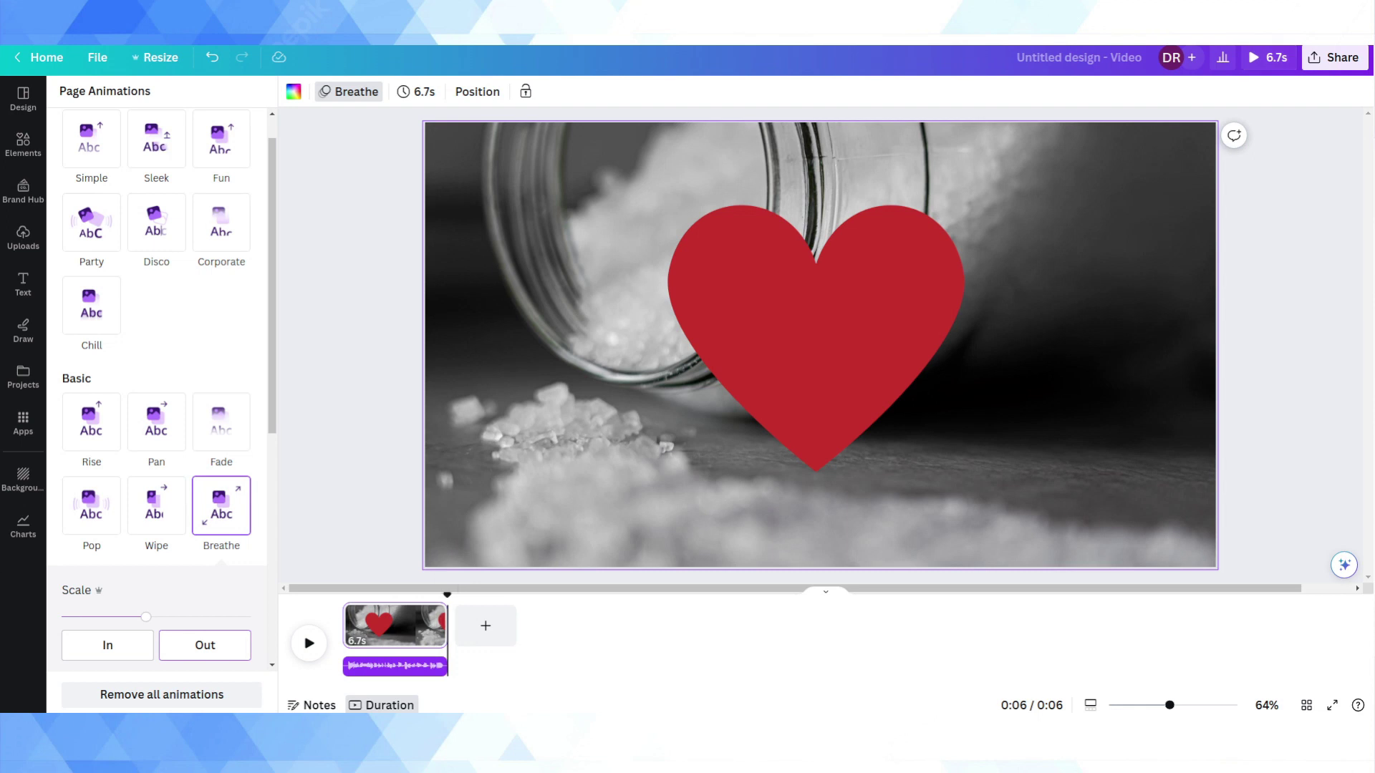
Add a blank second page and play it with its part of the voiceover.
click(490, 629)
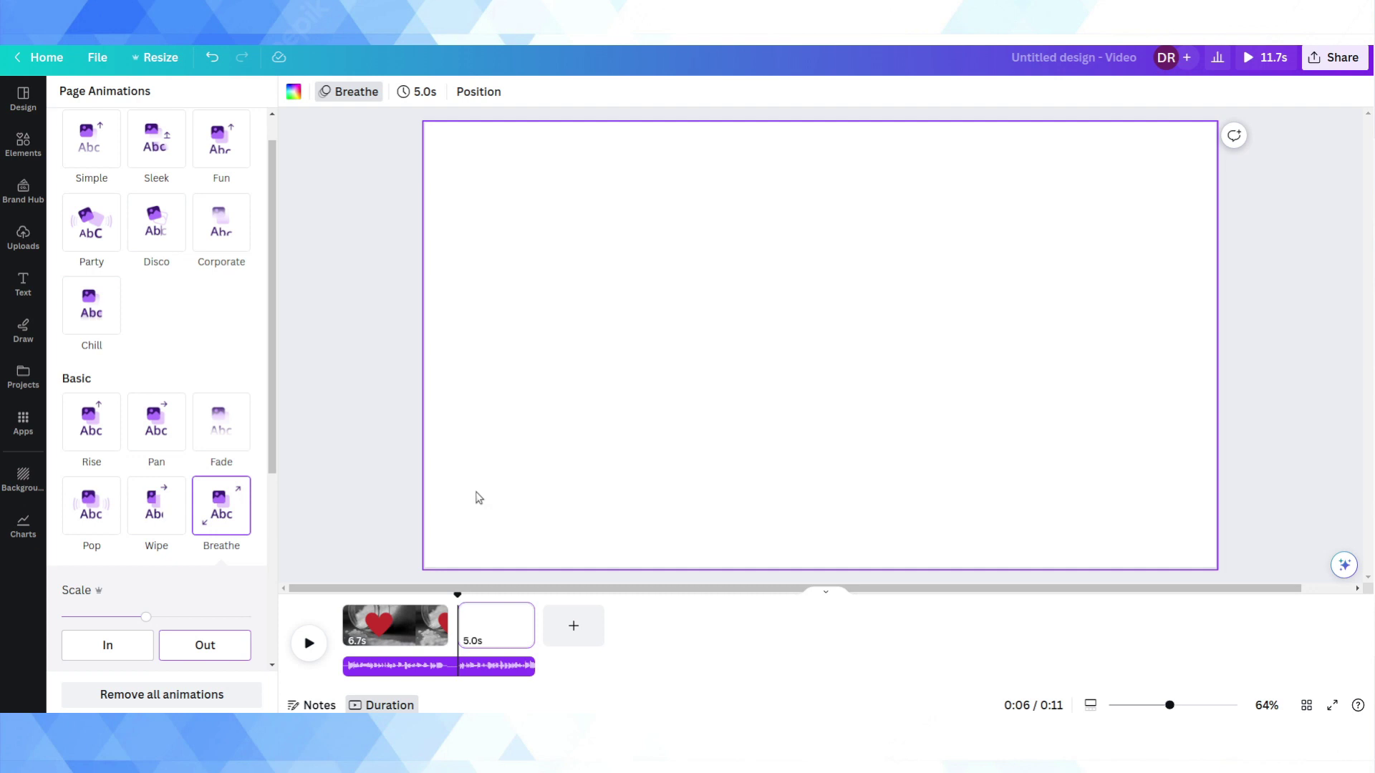
key(space)
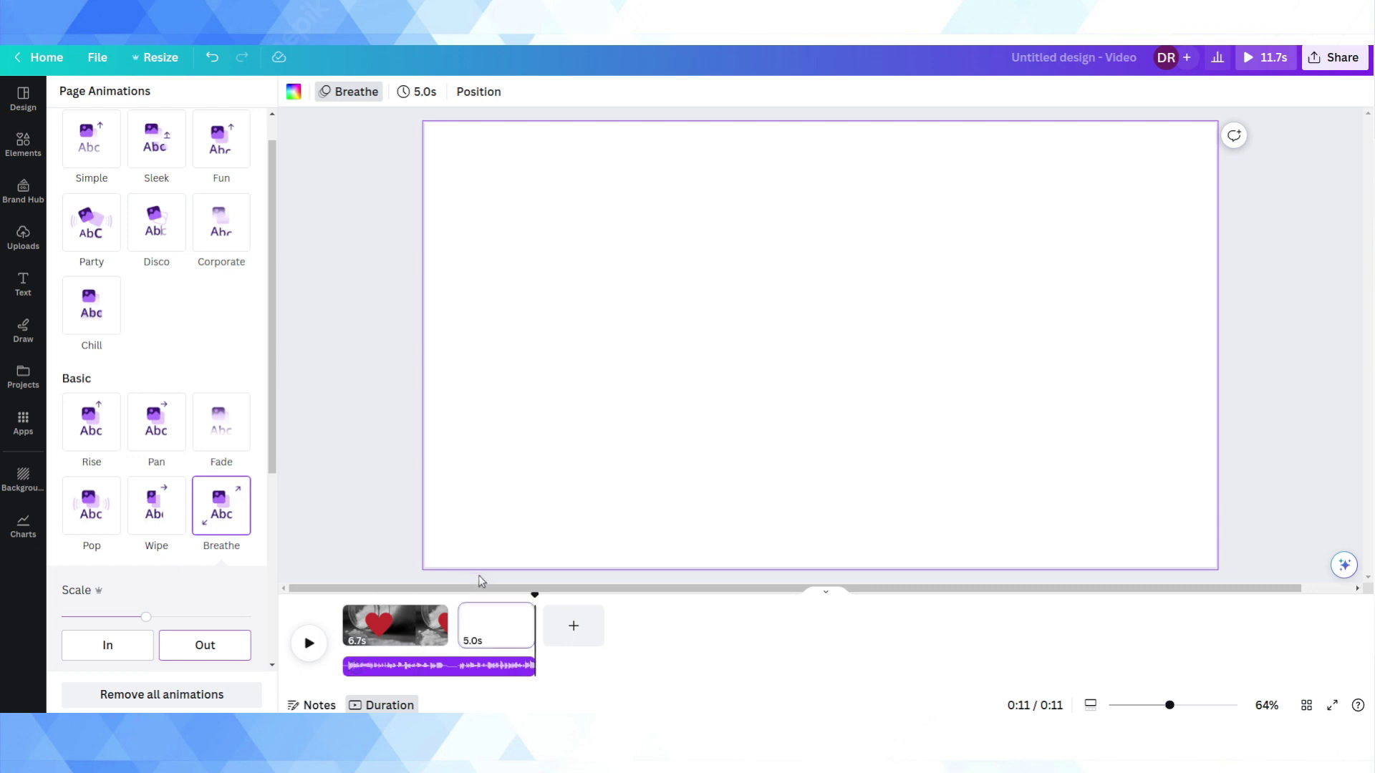
Search the elements for "salt" and limit the results to videos.
click(27, 165)
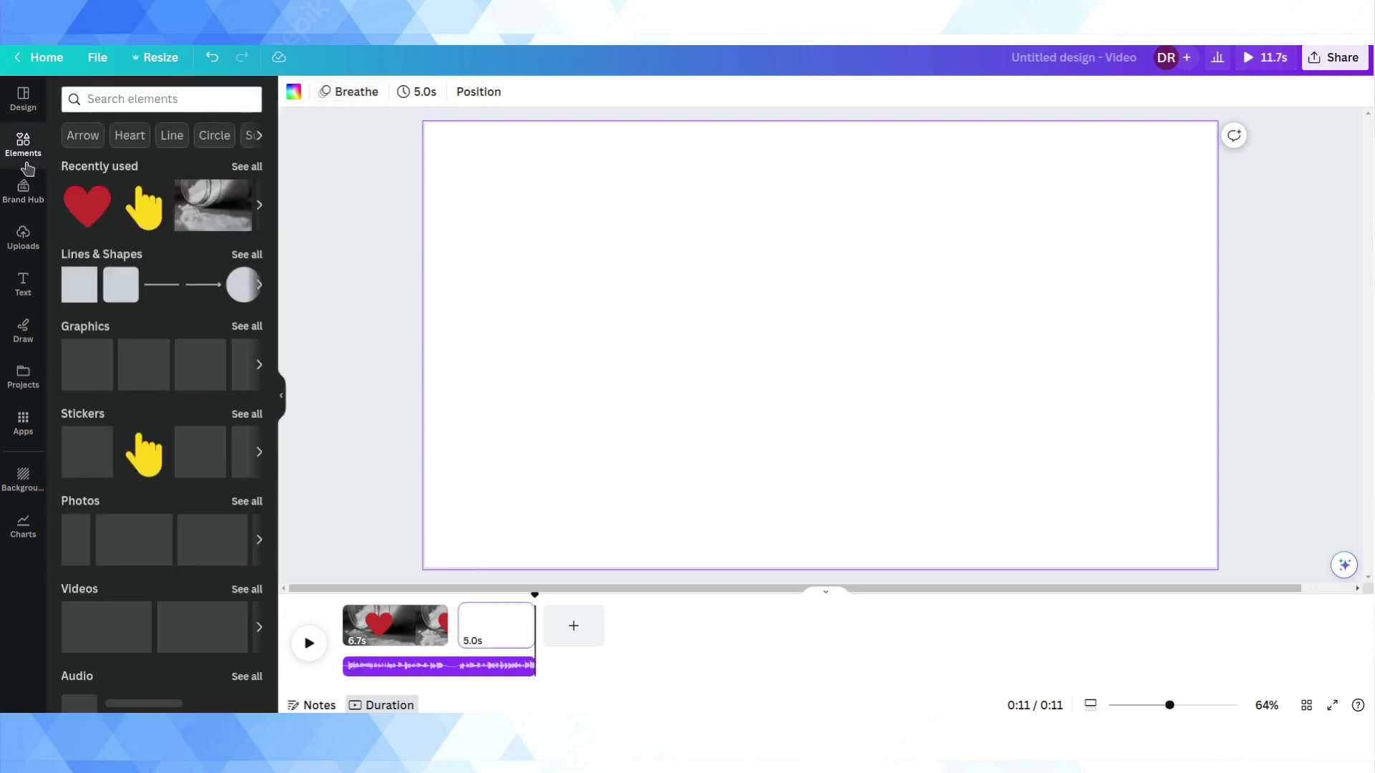
click(196, 97)
text(salt)
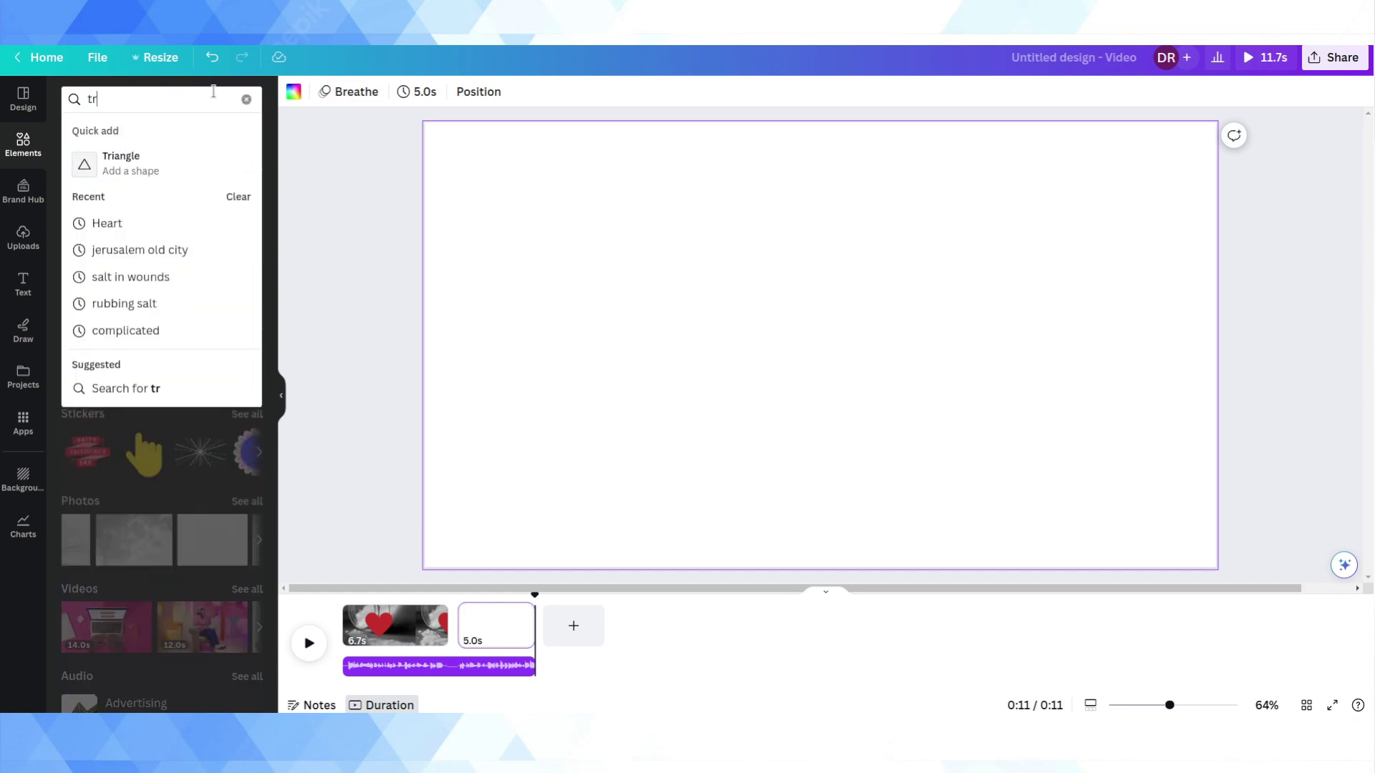
key(Return)
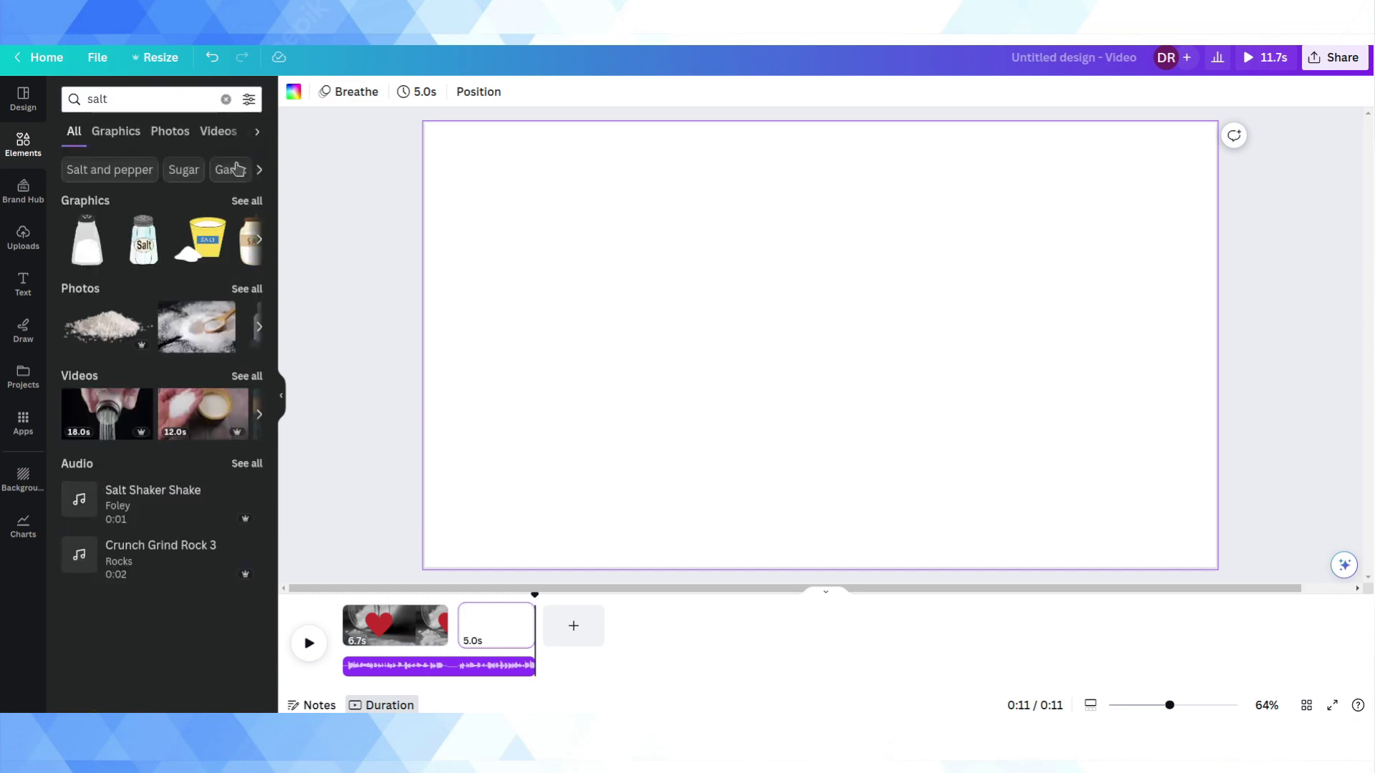
click(207, 136)
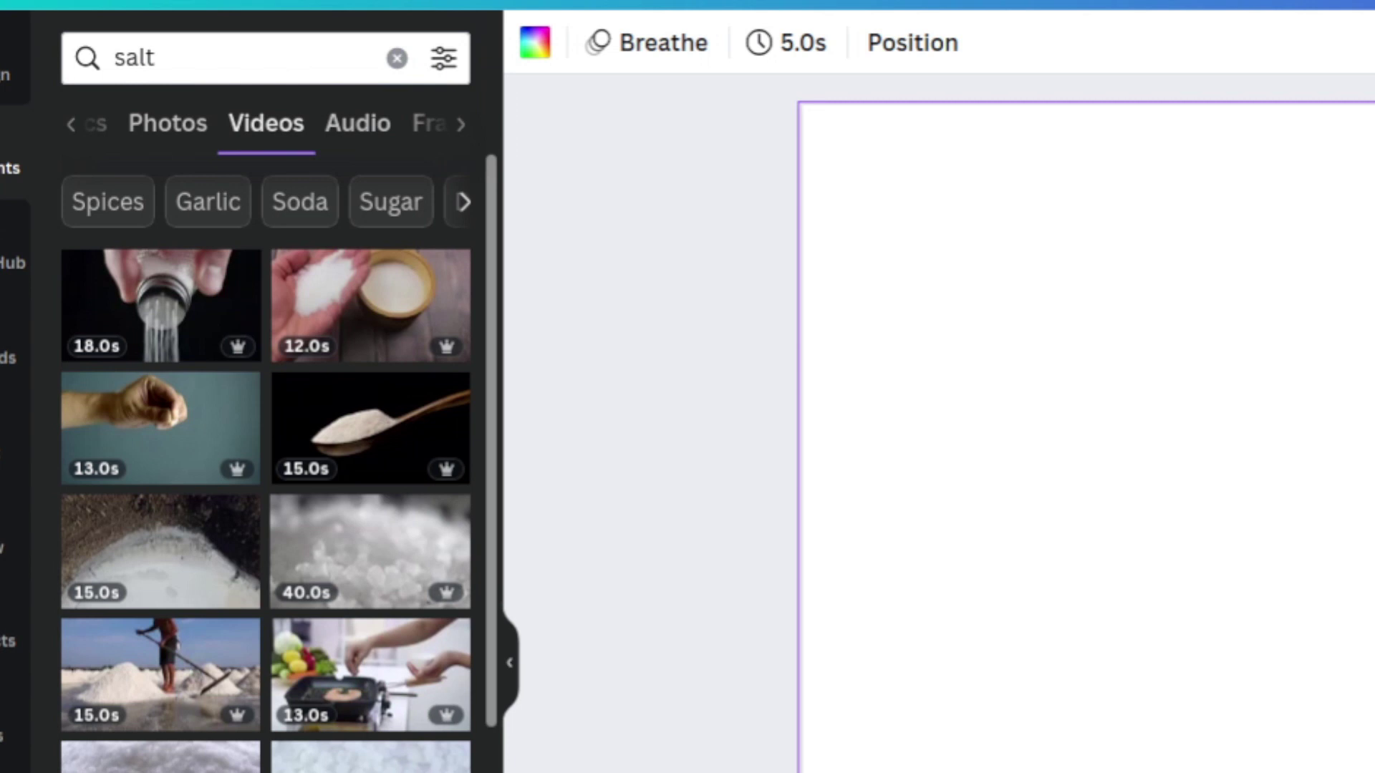
Place the 6.0 s video of a hand holding a salt shaker and enlarge it to cover the second page.
drag(1371, 558, 1311, 486)
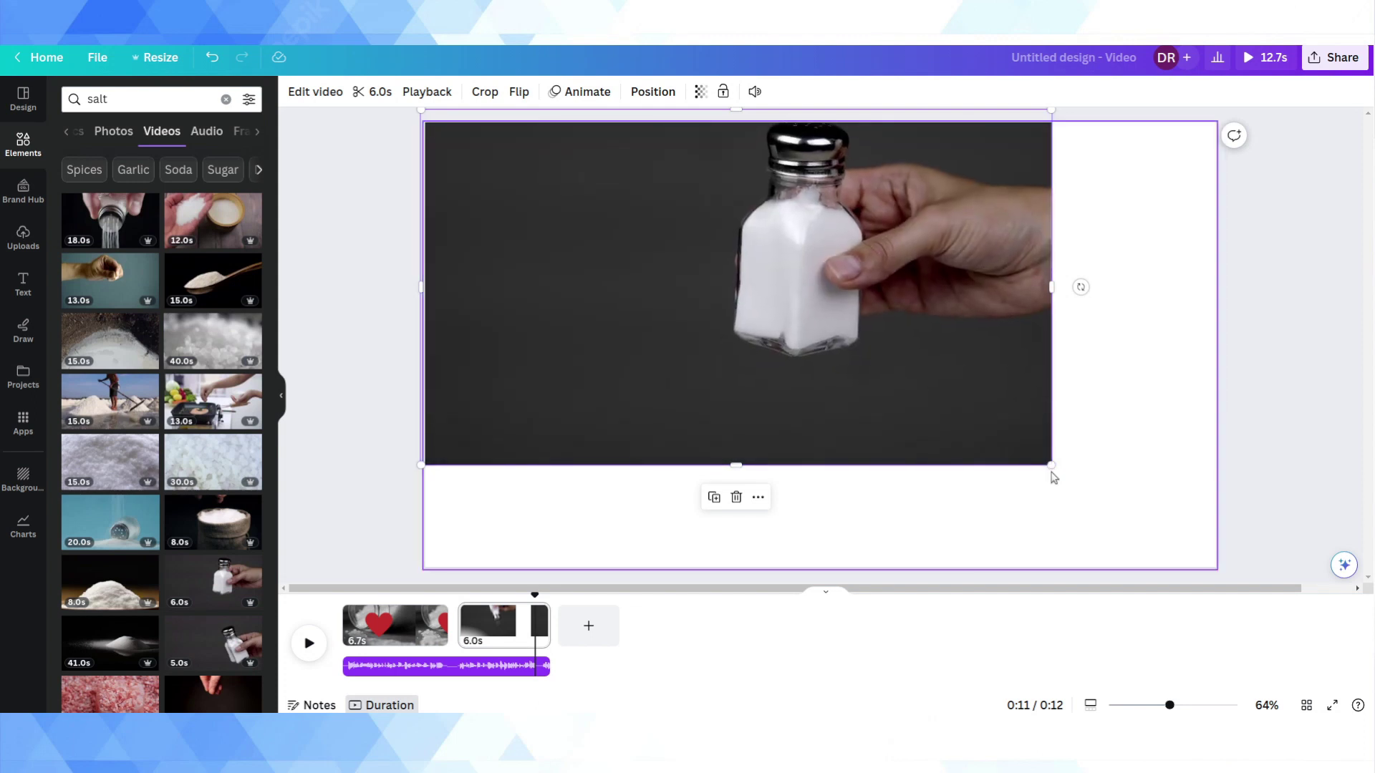
drag(1052, 467, 845, 412)
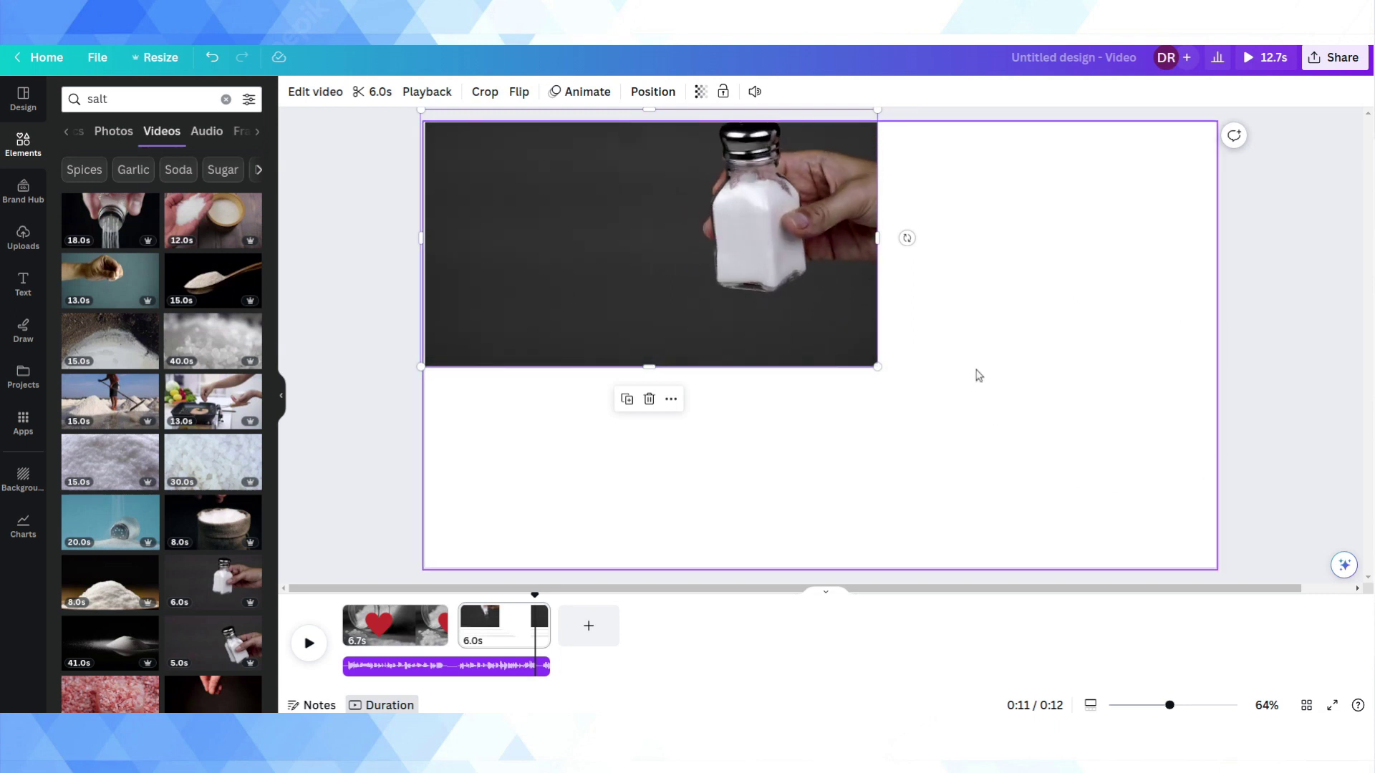
drag(876, 366, 1217, 625)
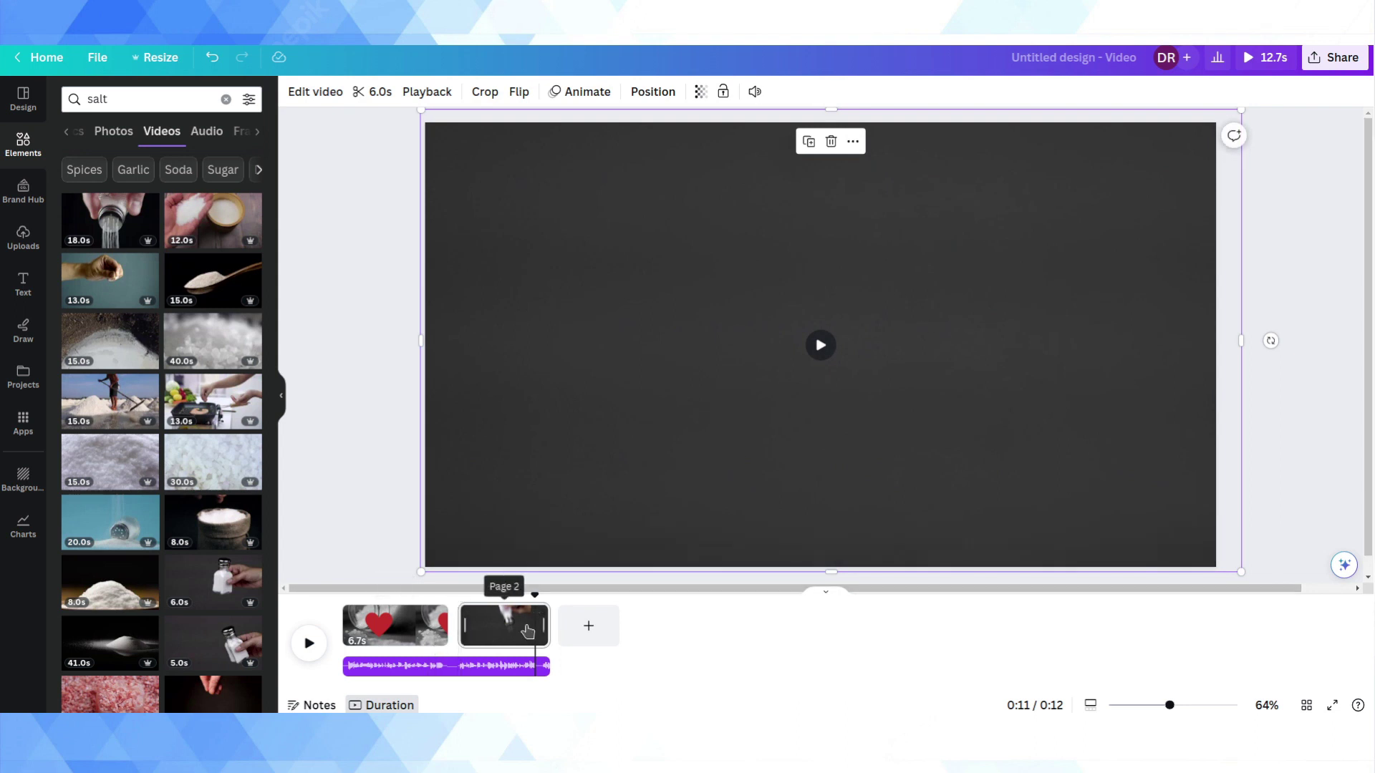
Add a Slide transition between the heart page and the salt shaker video page.
mouse_move(457, 622)
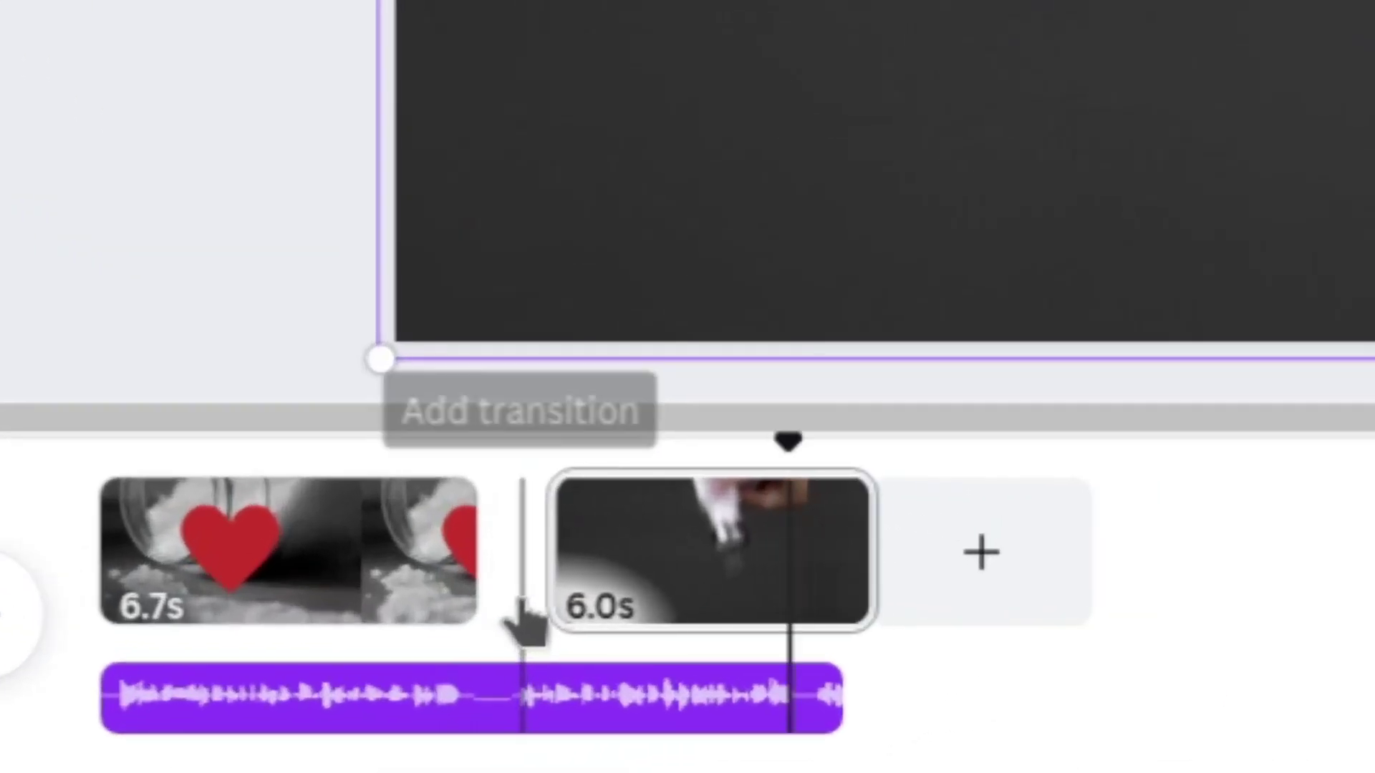
click(463, 630)
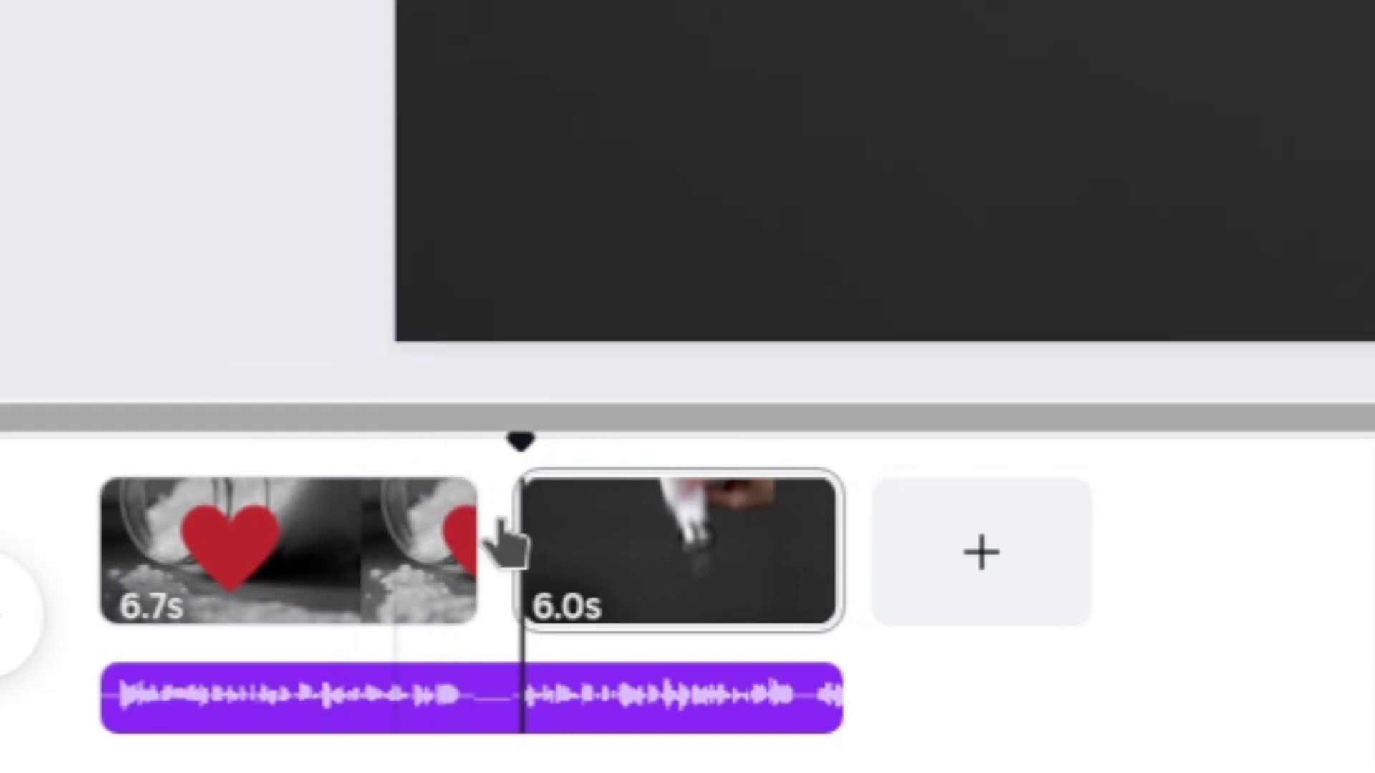
mouse_move(505, 560)
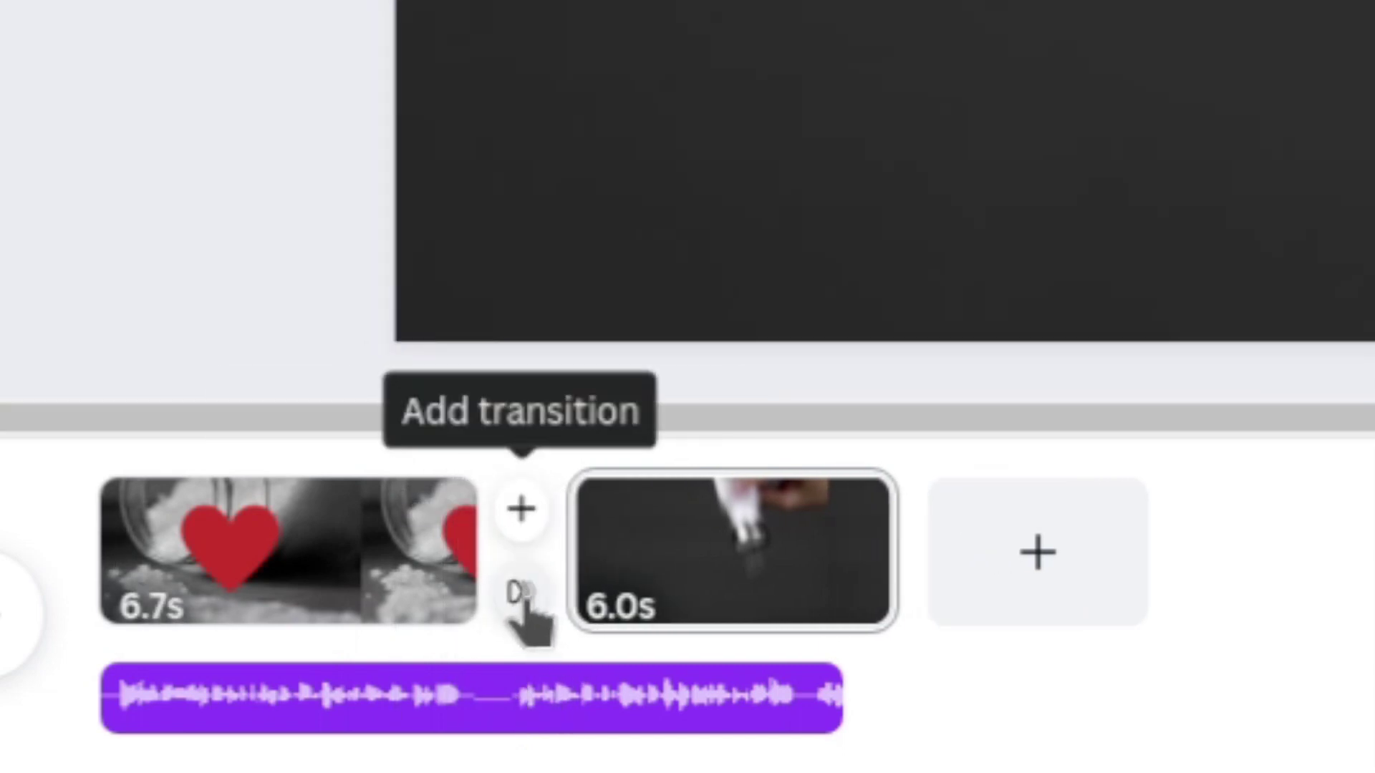
click(526, 614)
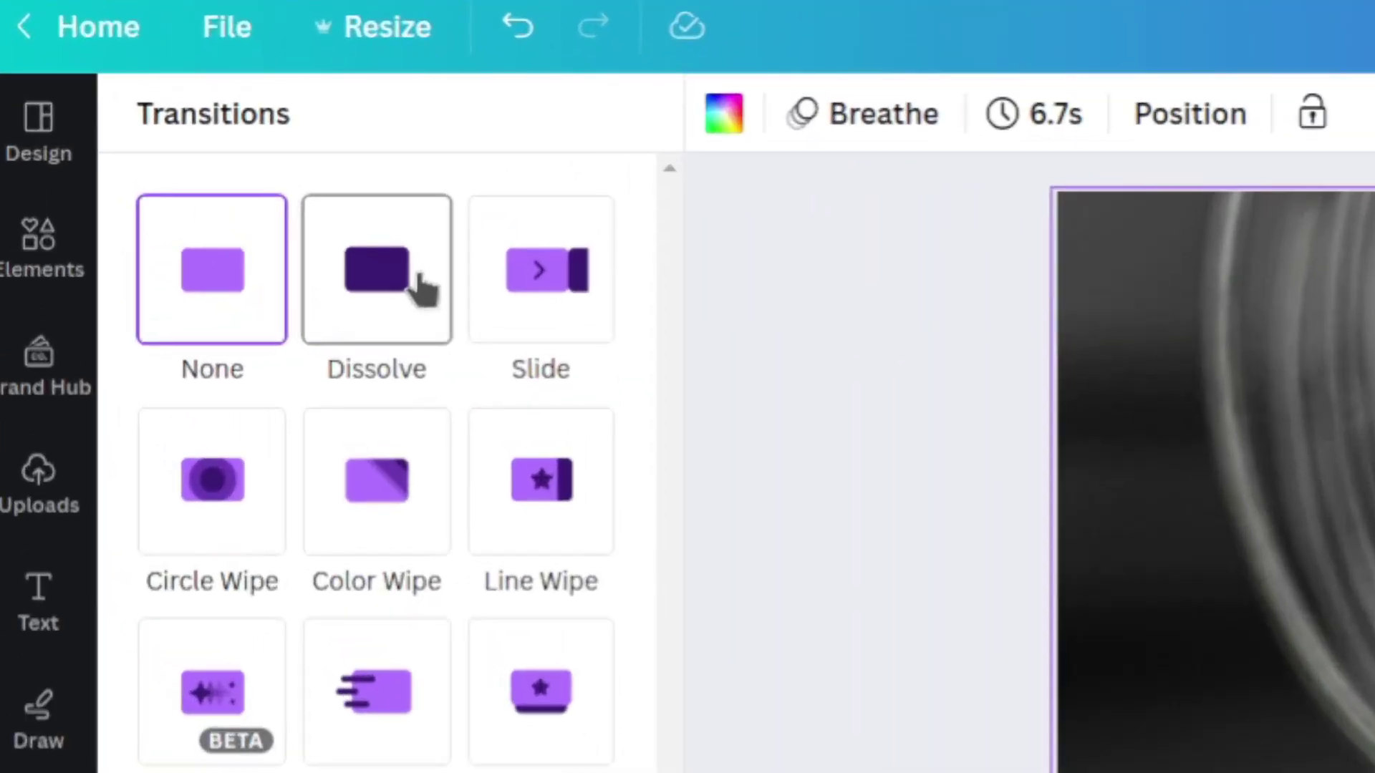
click(495, 282)
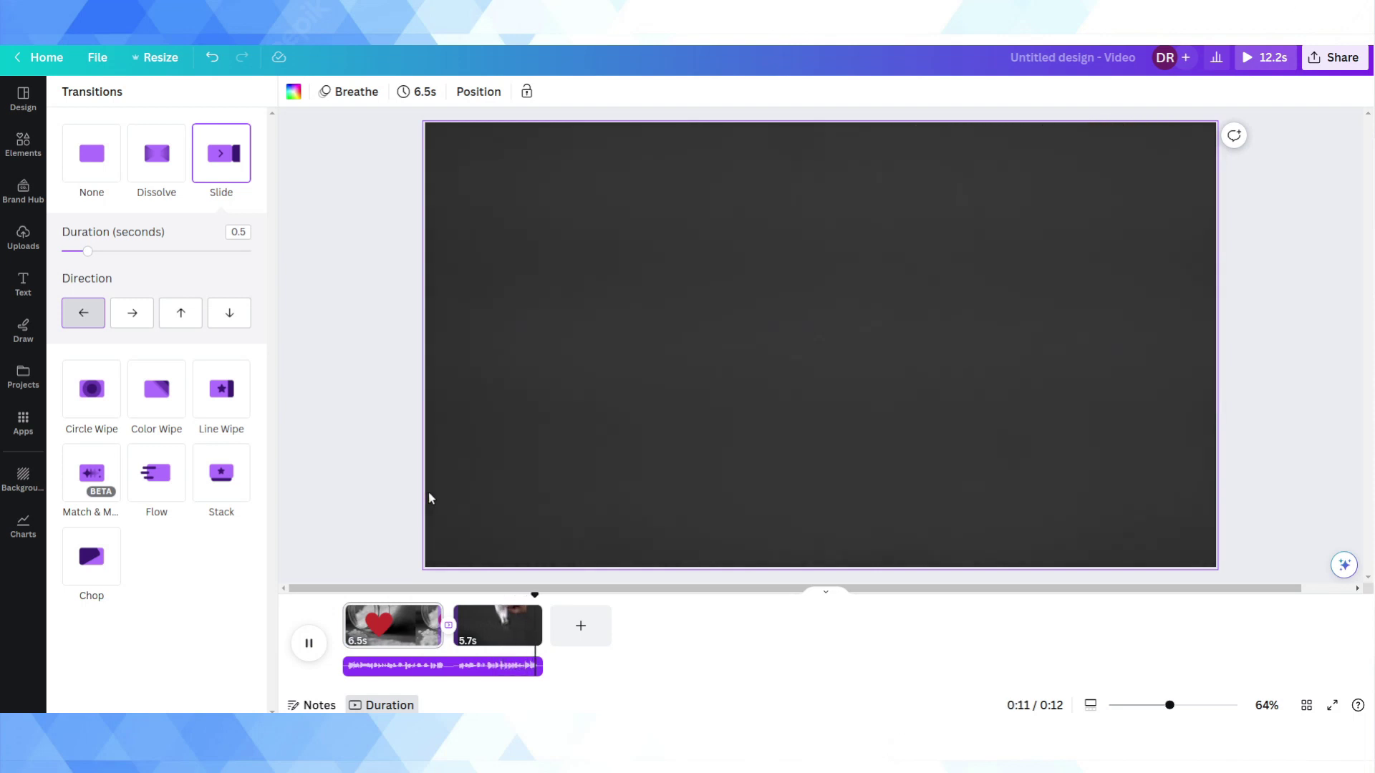
click(657, 397)
Append four blank pages after the salt shaker video page.
click(609, 627)
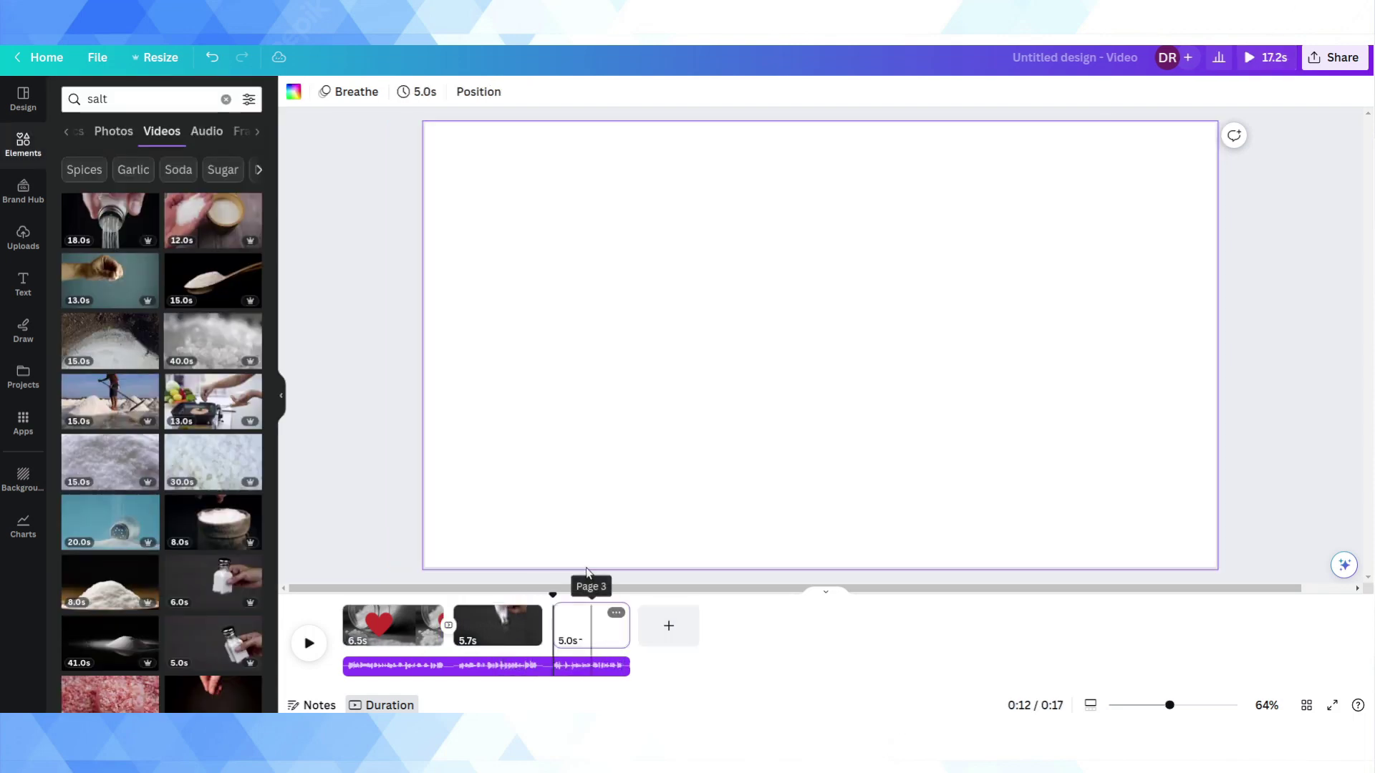
click(680, 630)
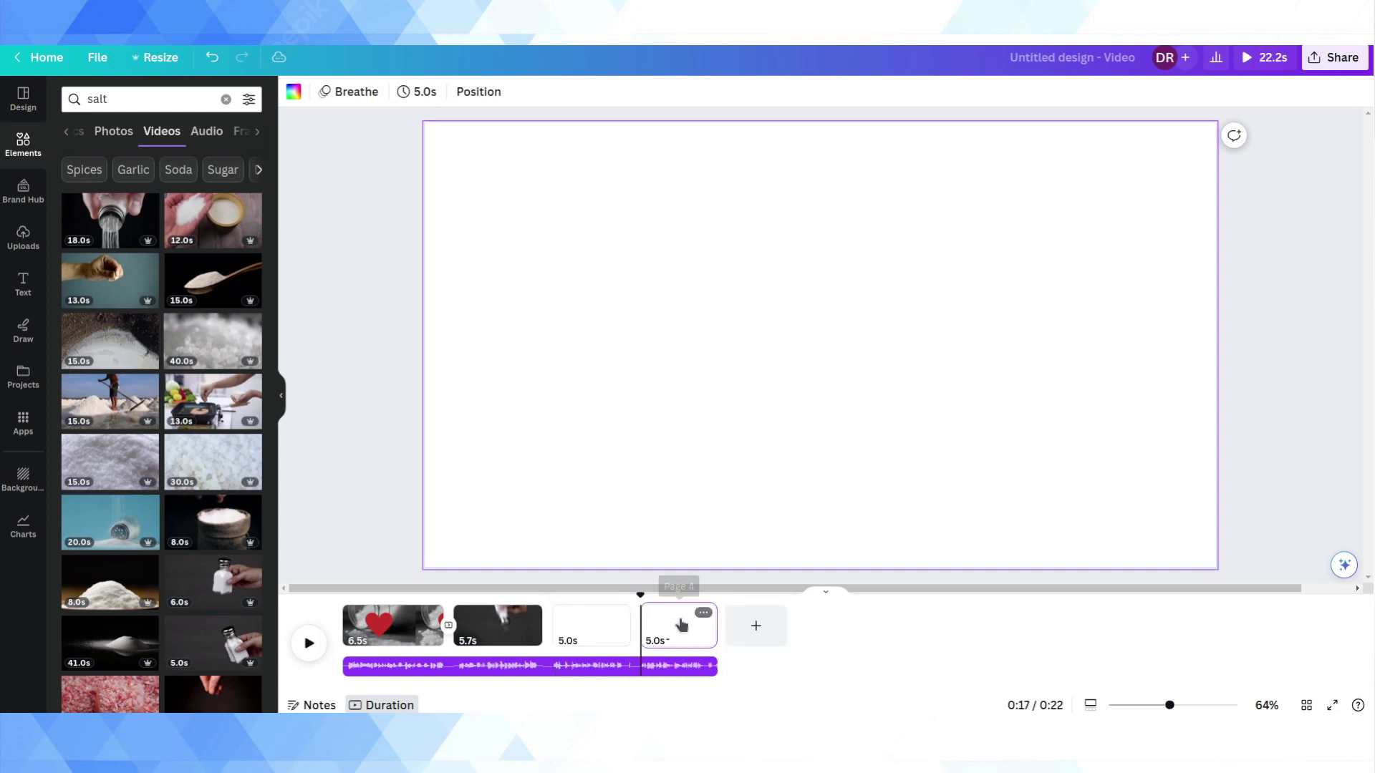
click(749, 626)
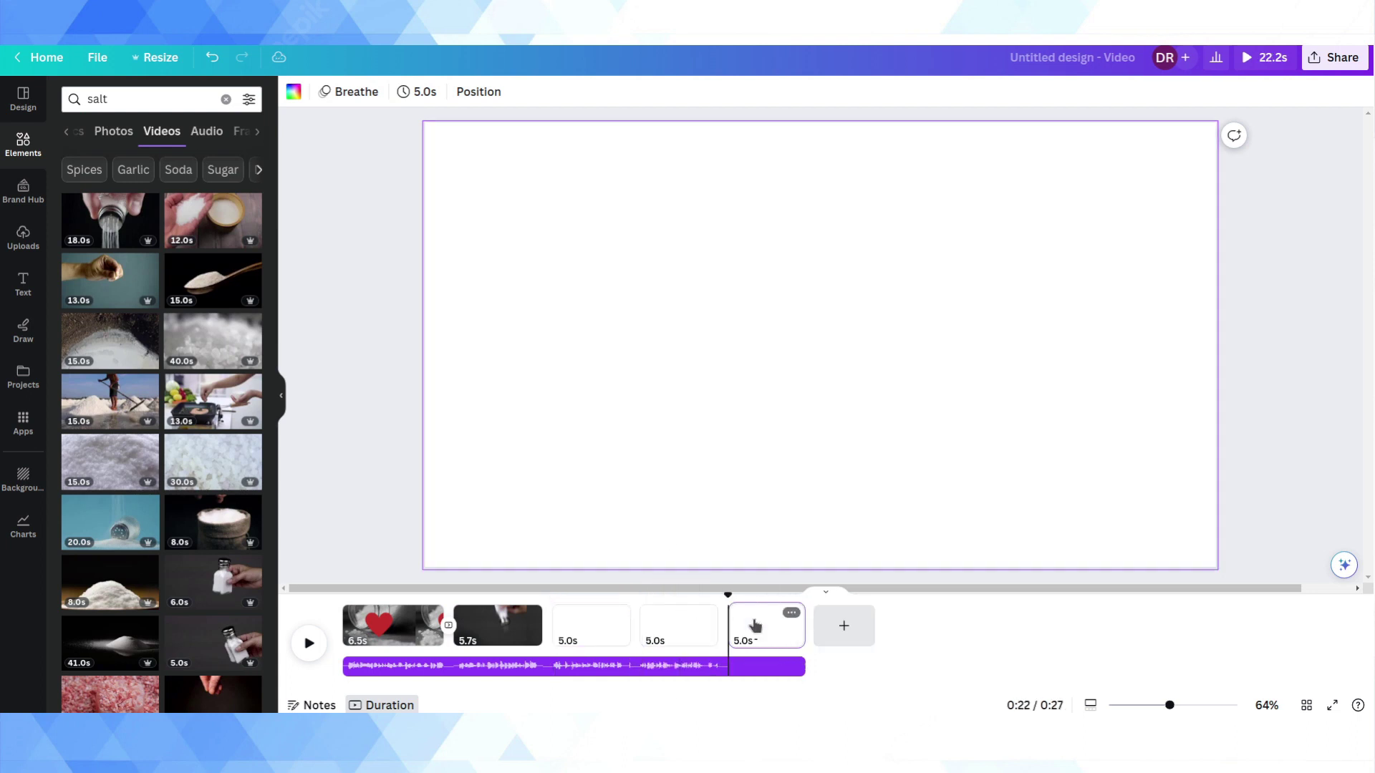
click(830, 628)
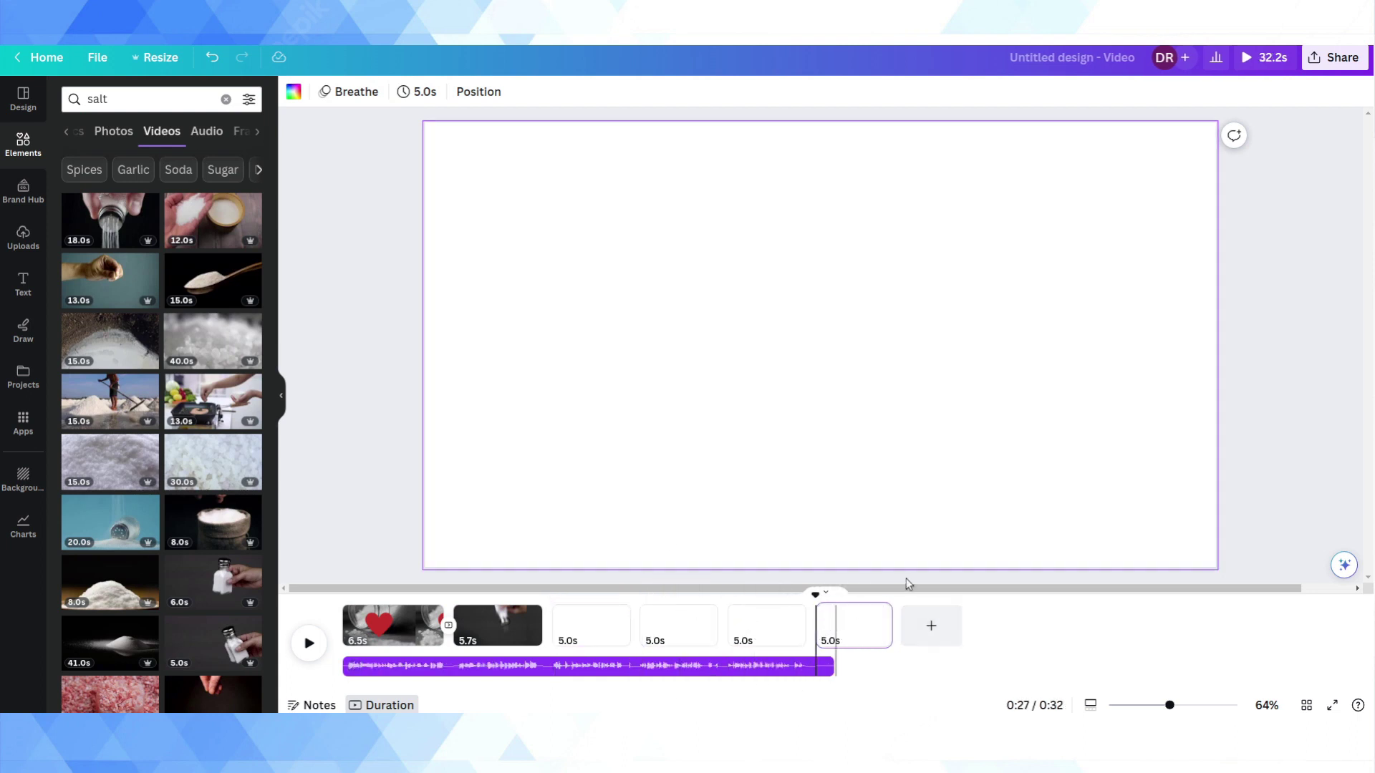
Play the narration from the third page into the fourth, stop it and return to the third page.
click(590, 628)
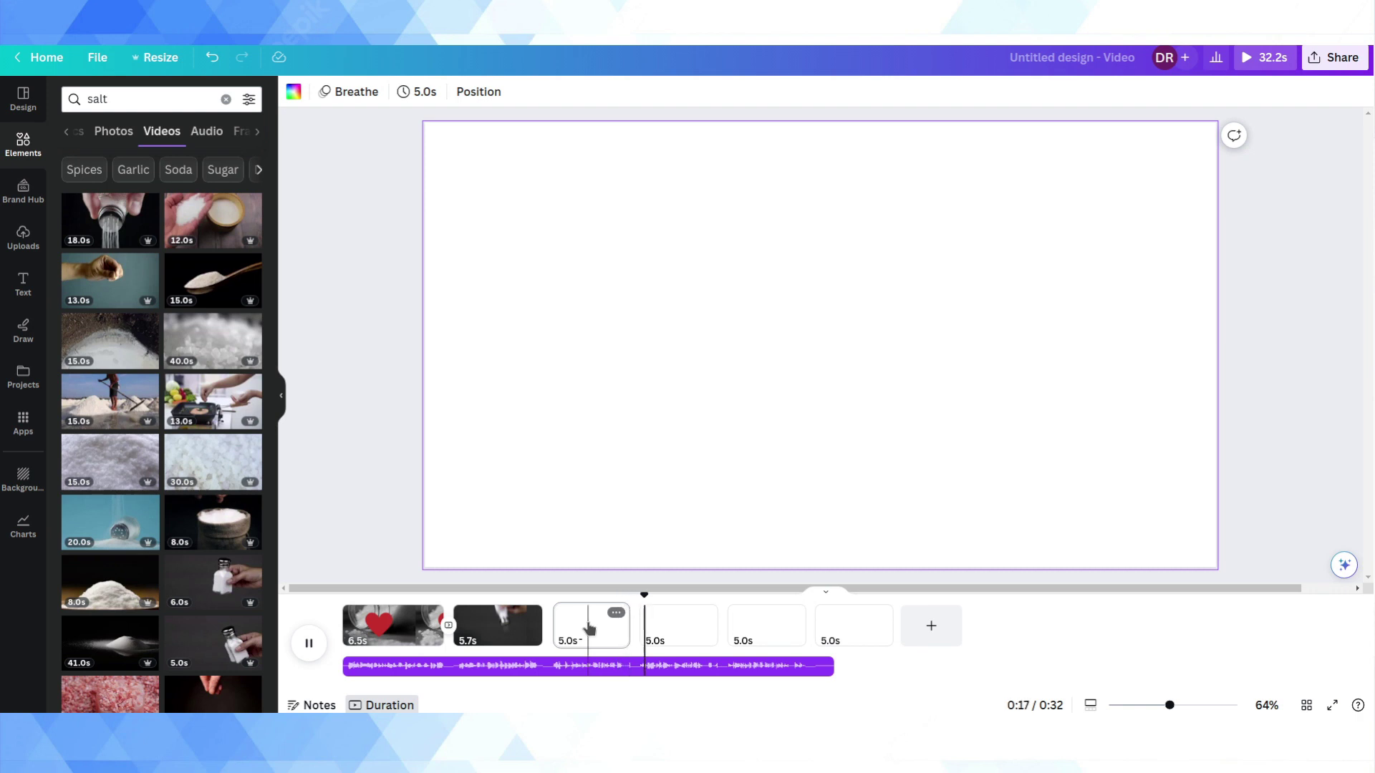
click(738, 556)
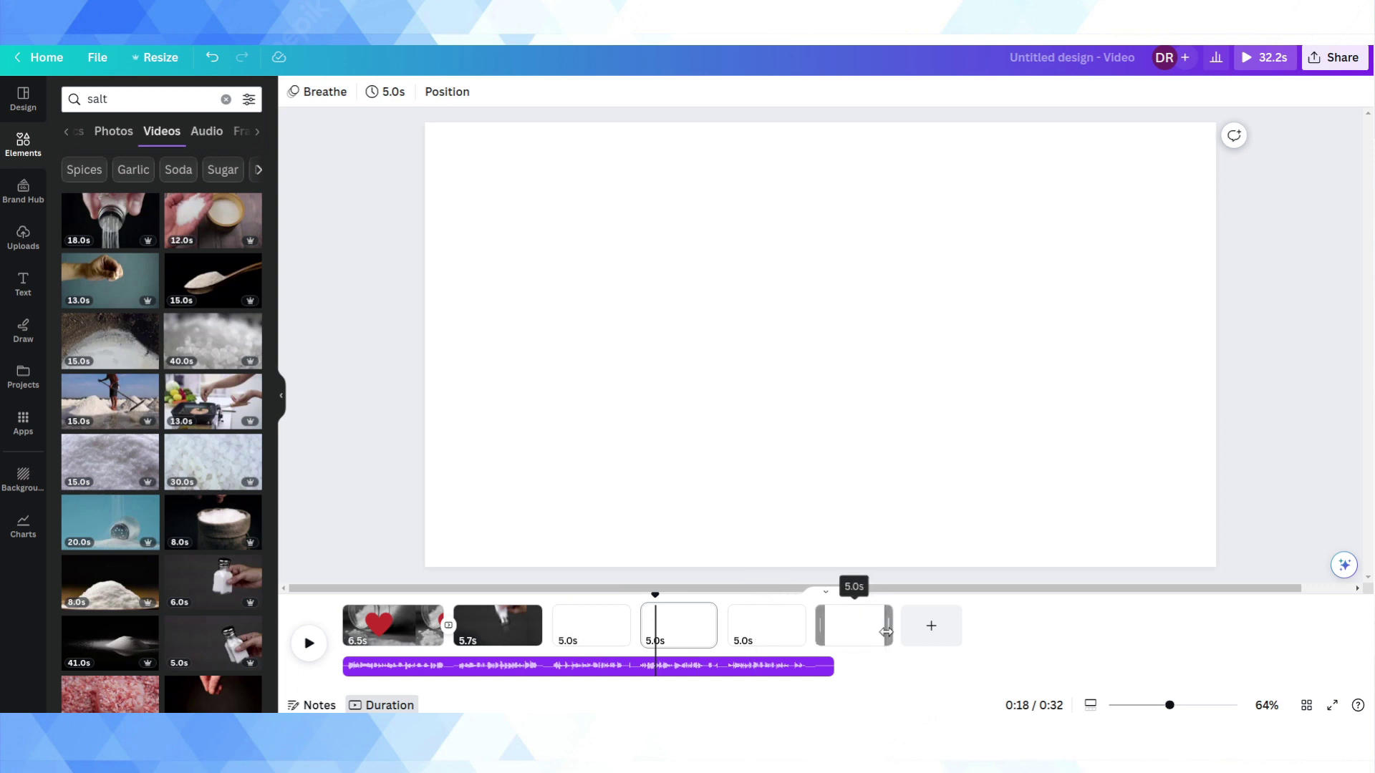
click(570, 634)
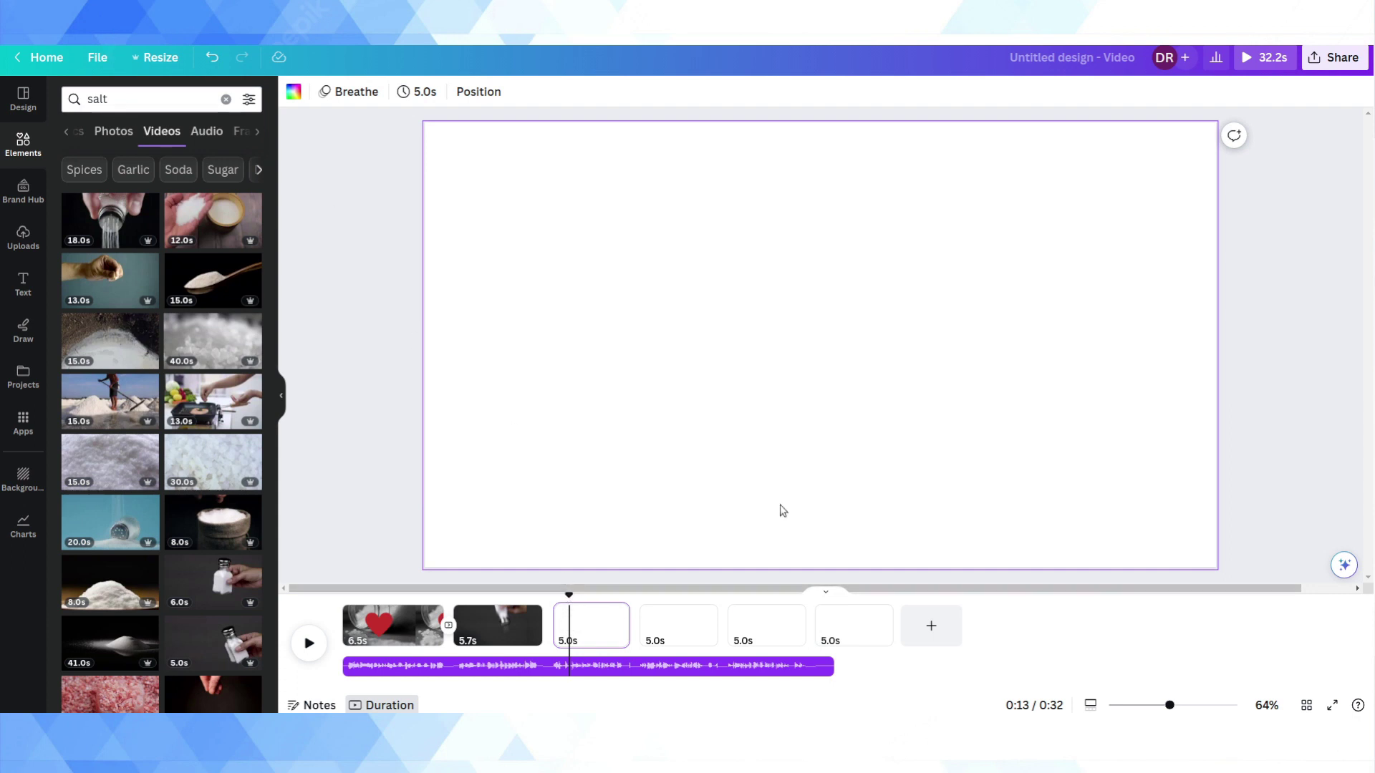
Lengthen the third page to 7.4 s and delete two of the blank pages that follow it.
drag(614, 635, 662, 627)
click(718, 625)
right_click(743, 615)
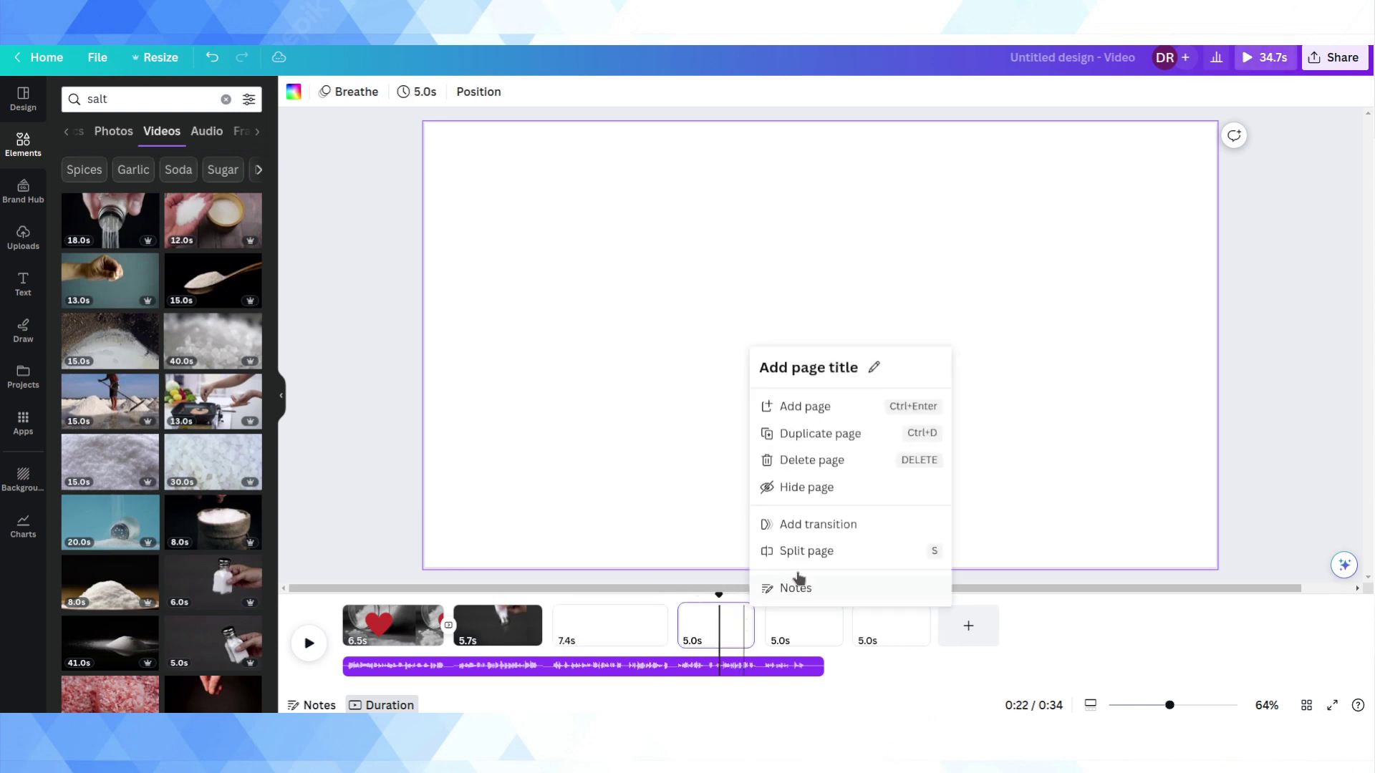
click(830, 462)
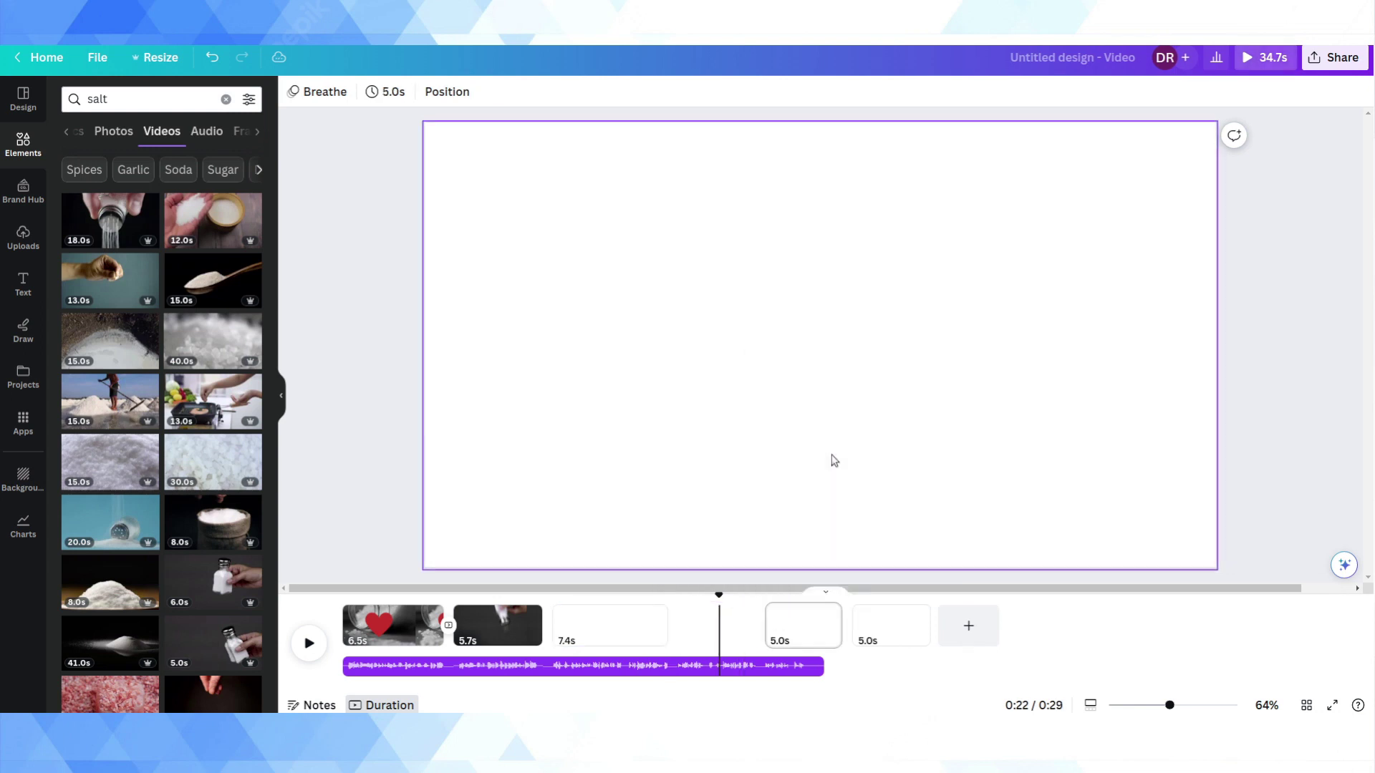
click(829, 612)
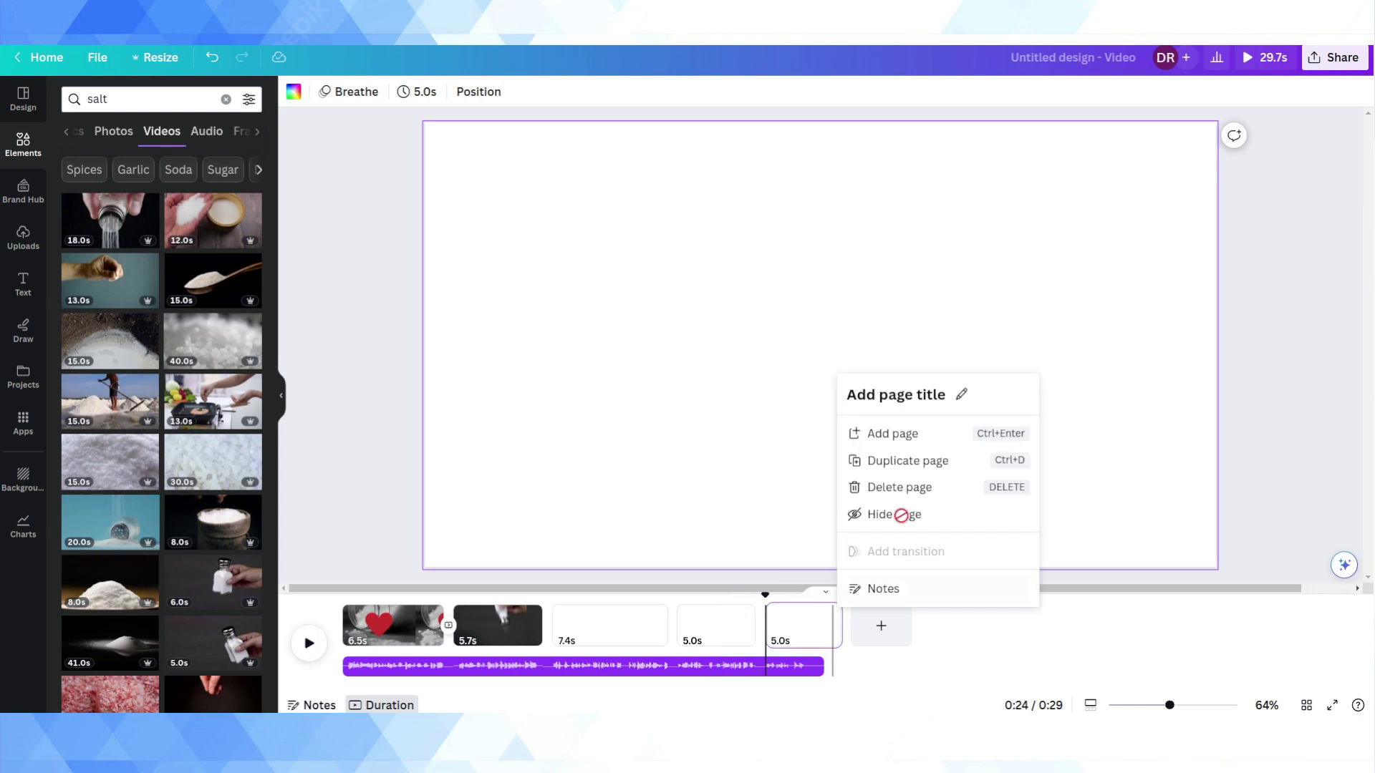
click(920, 494)
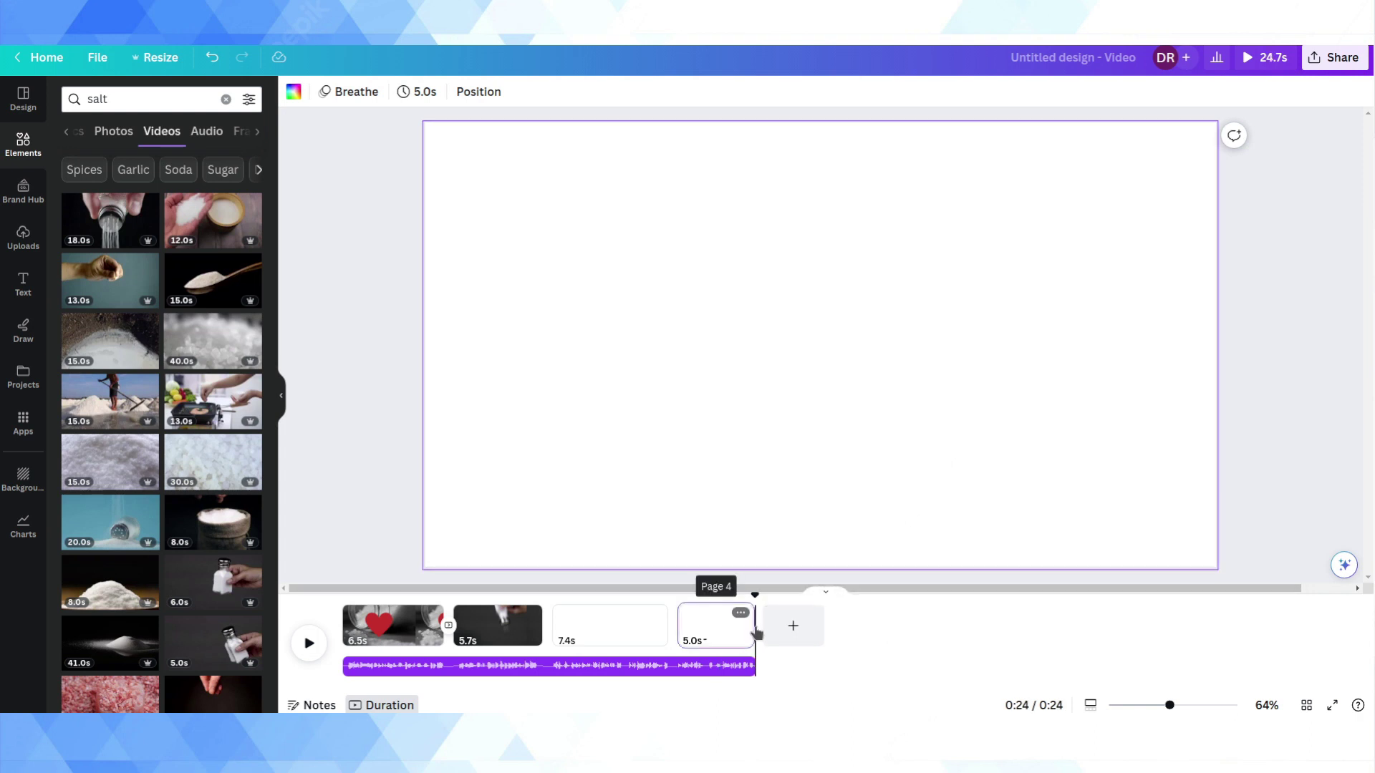
Stretch the remaining blank fourth page to 9.1 s so it covers the rest of the voiceover.
drag(752, 623, 801, 623)
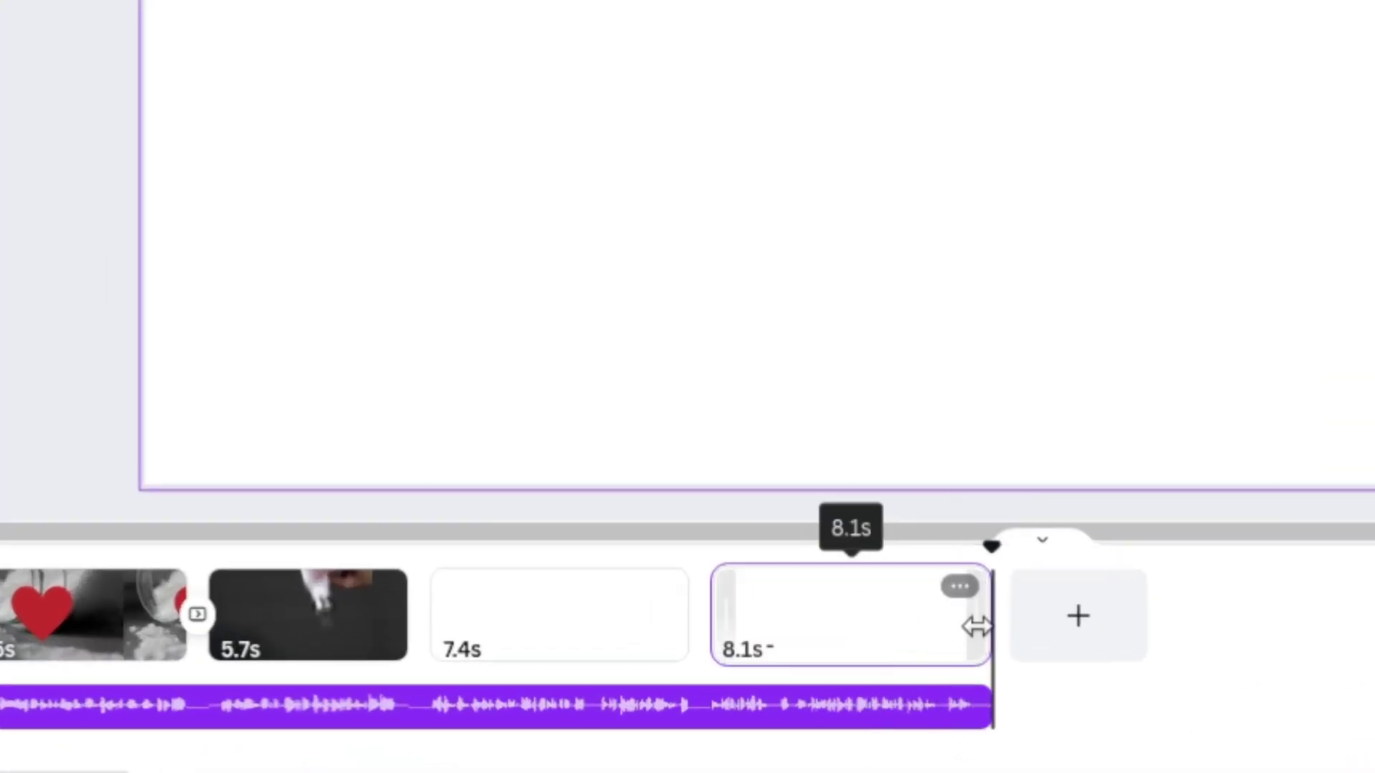
drag(998, 631, 1023, 625)
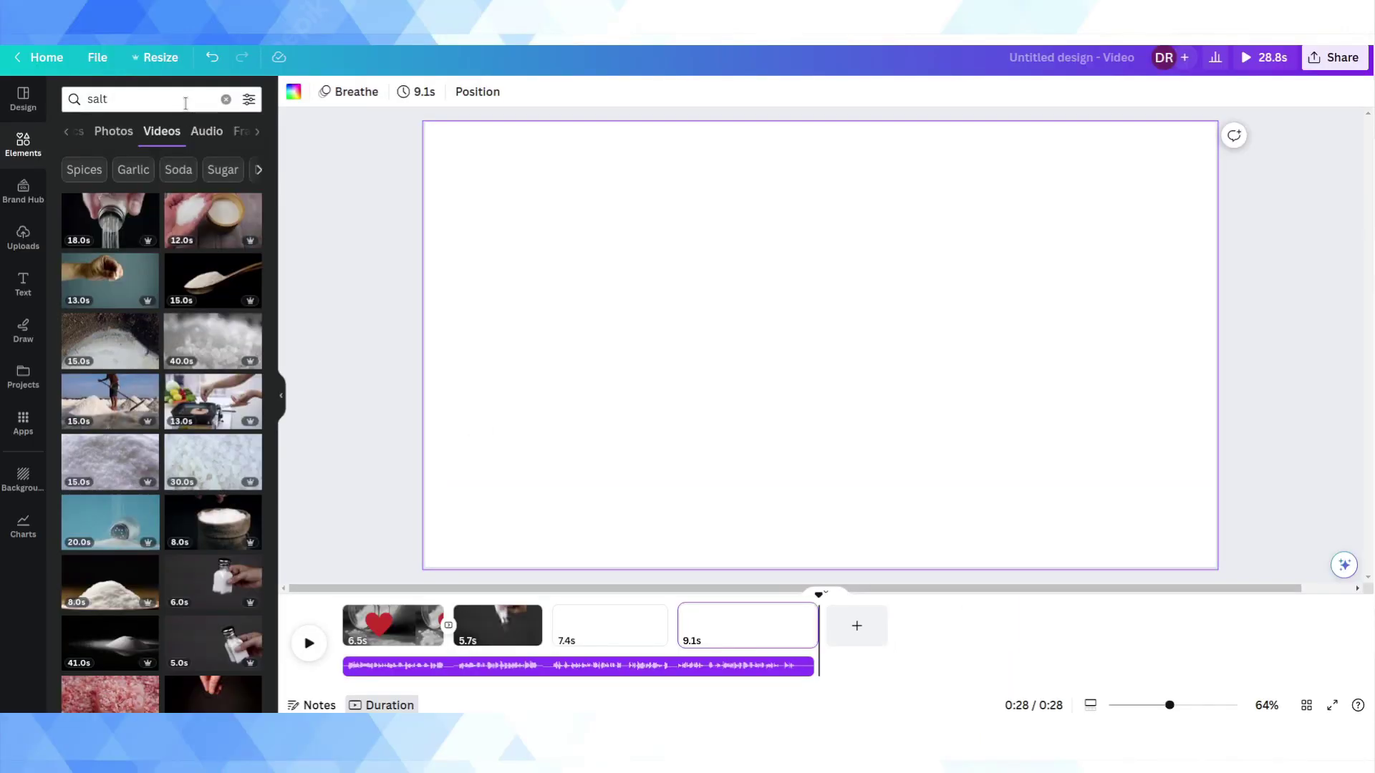
Search videos for "soccer", fill the third page with the stadium goal net video, and lengthen the fourth page to 9.8 s.
click(185, 102)
key(Return)
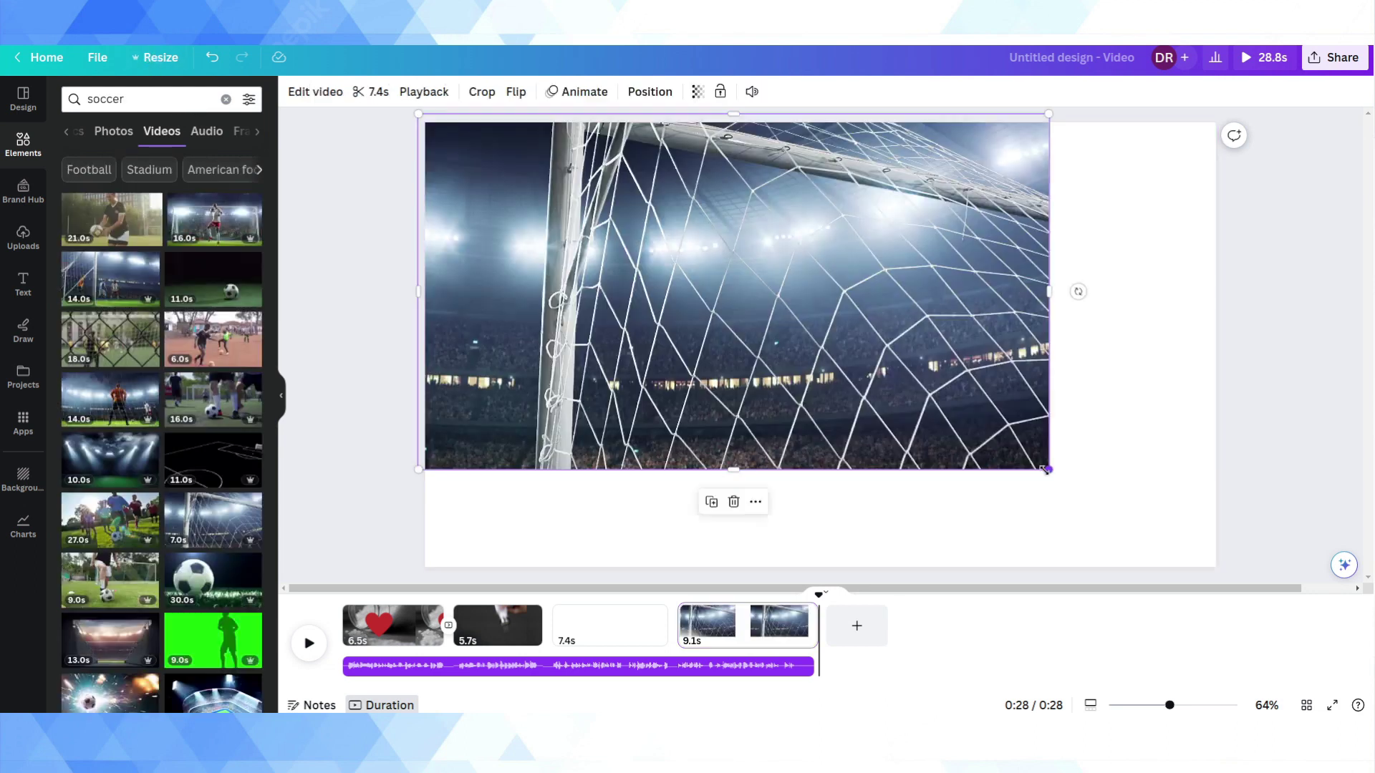
drag(1049, 466, 1232, 592)
drag(690, 628, 817, 614)
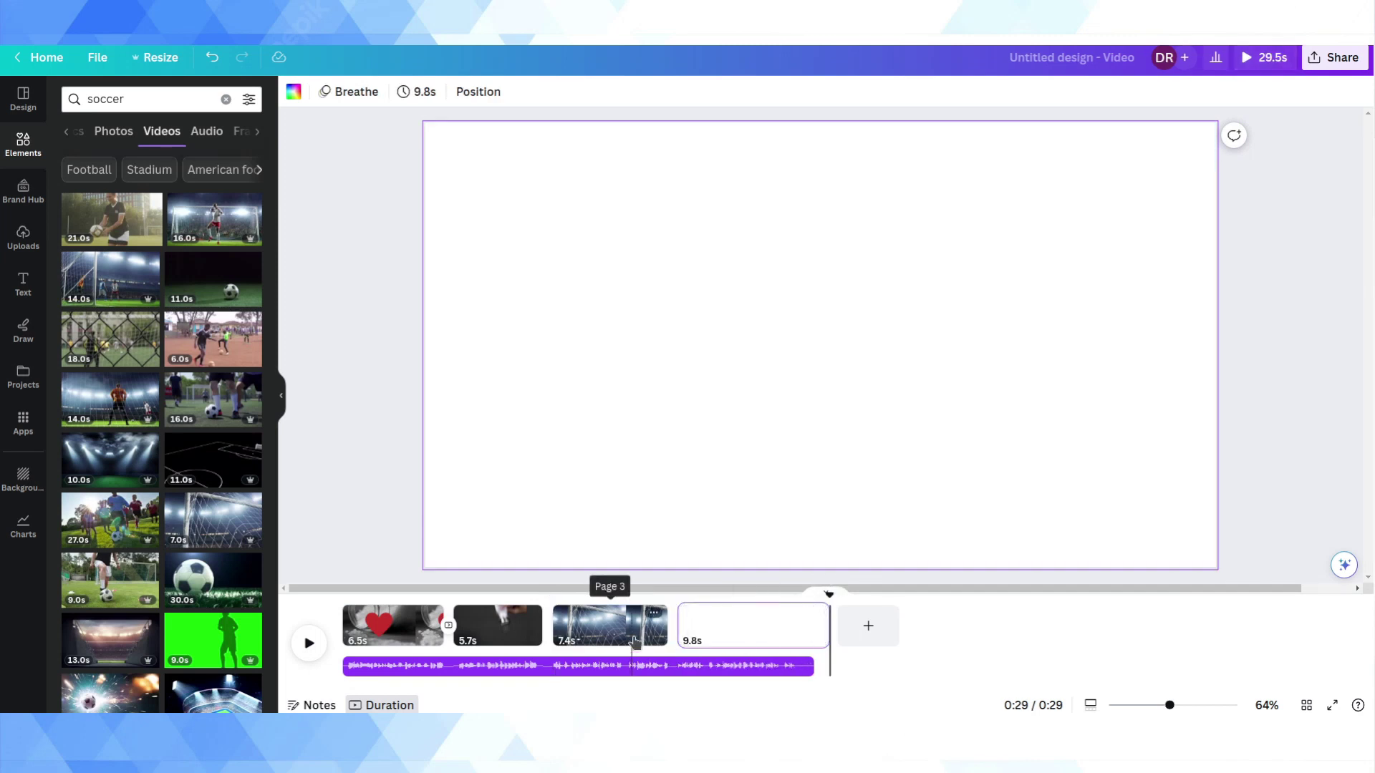
click(663, 627)
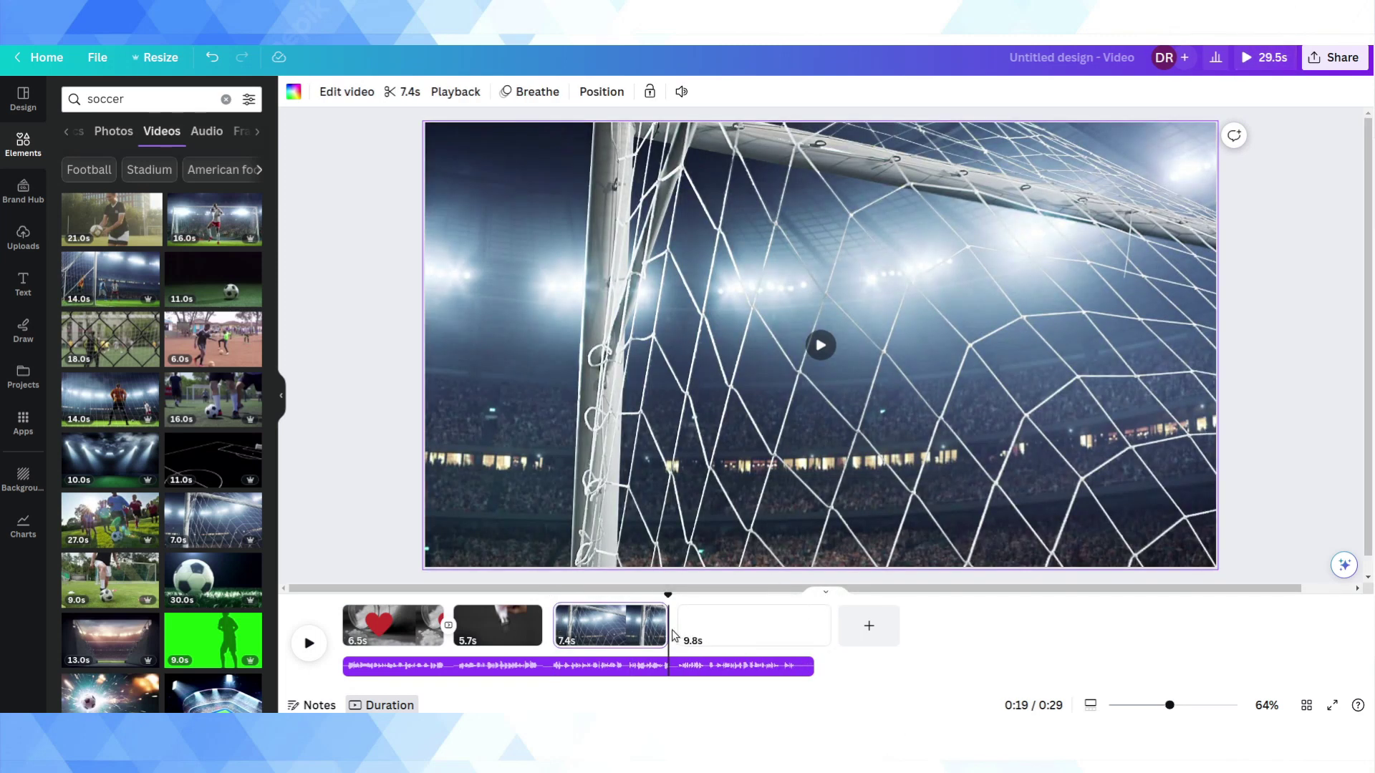
Add the heading "Daniel's Tech World" to the blank fourth page.
click(783, 633)
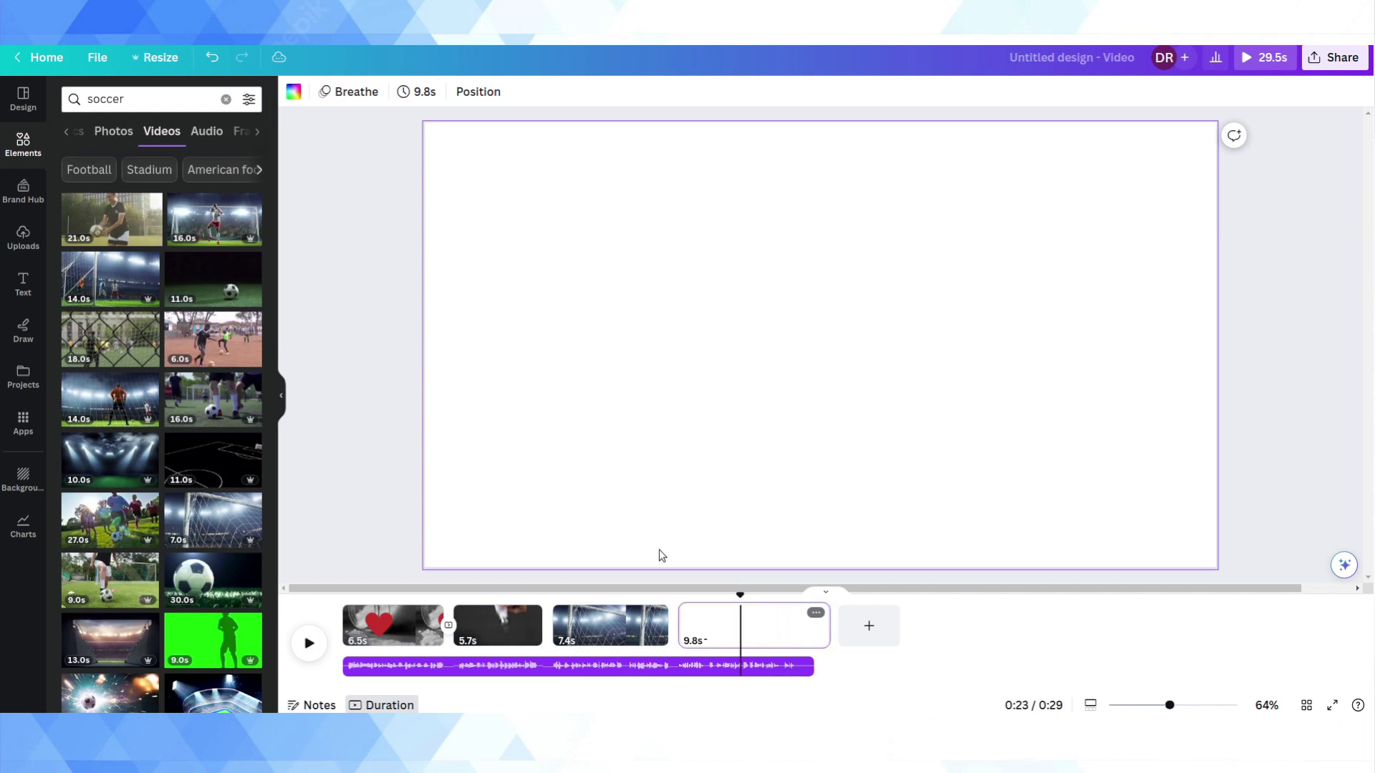
click(31, 291)
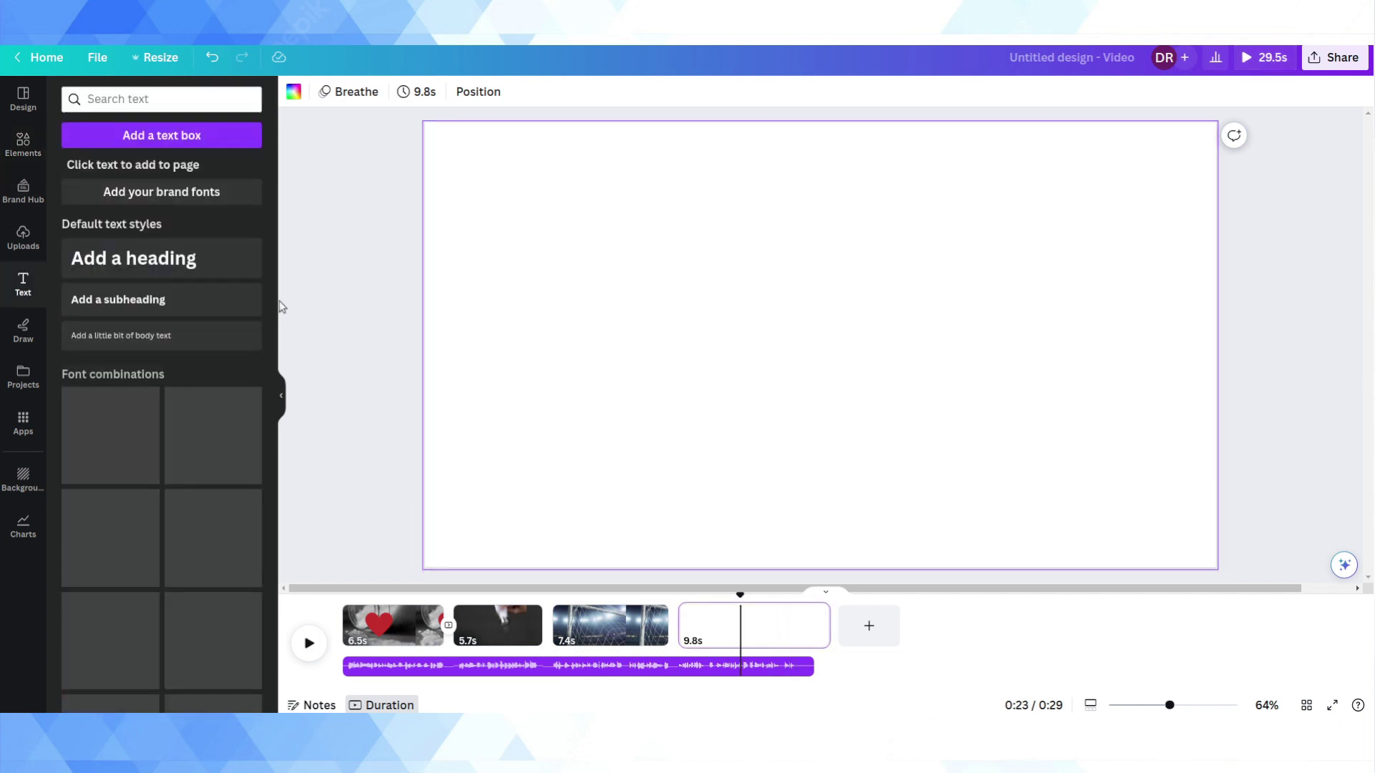
click(172, 261)
text(Daniel'ss)
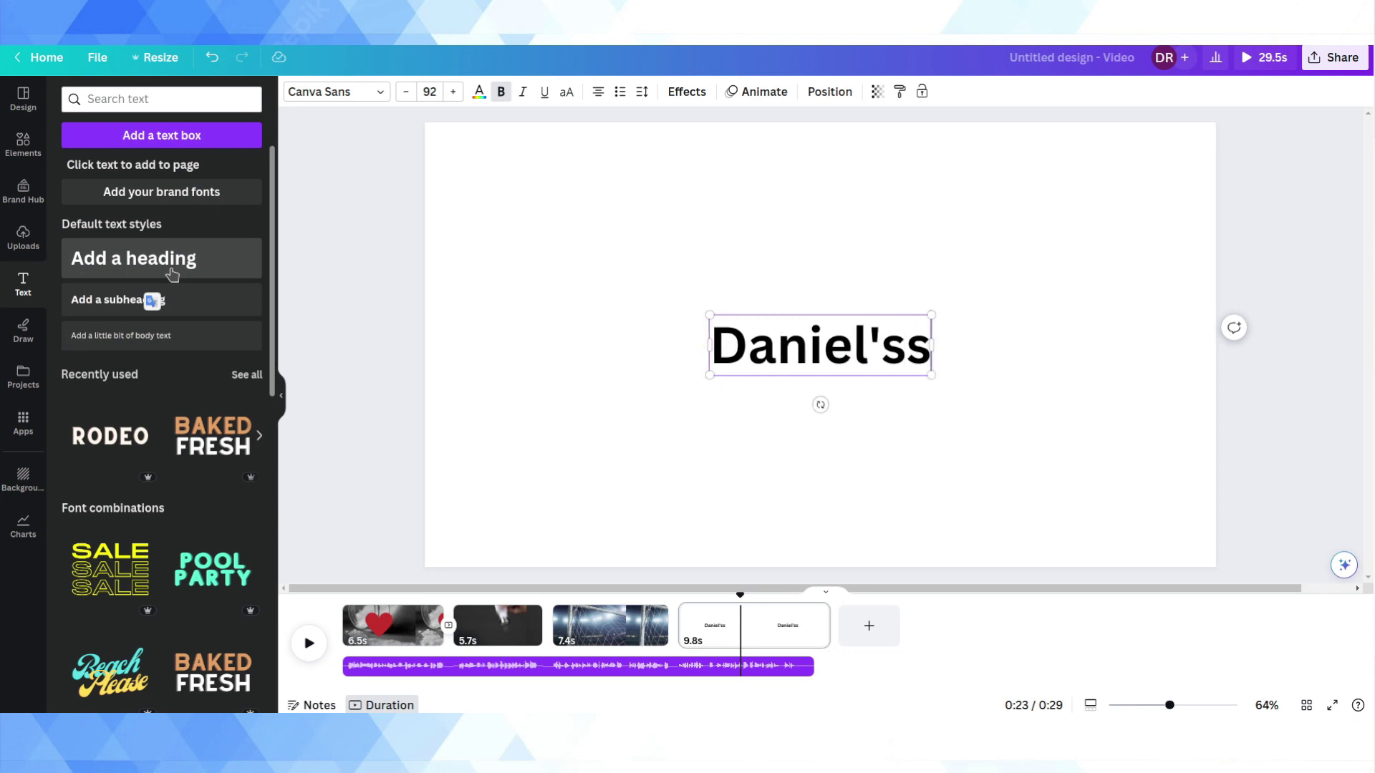
key(BackSpace)
text(Tech World)
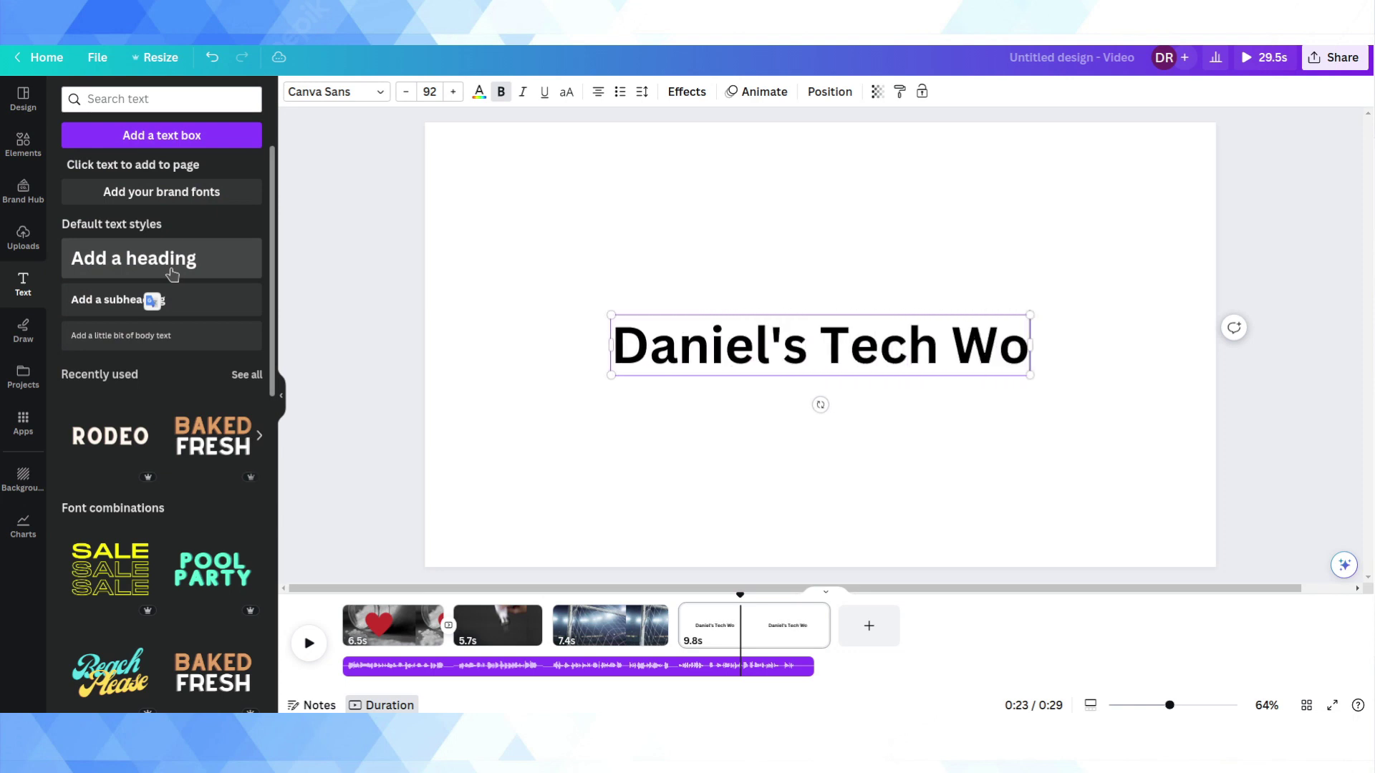
click(593, 208)
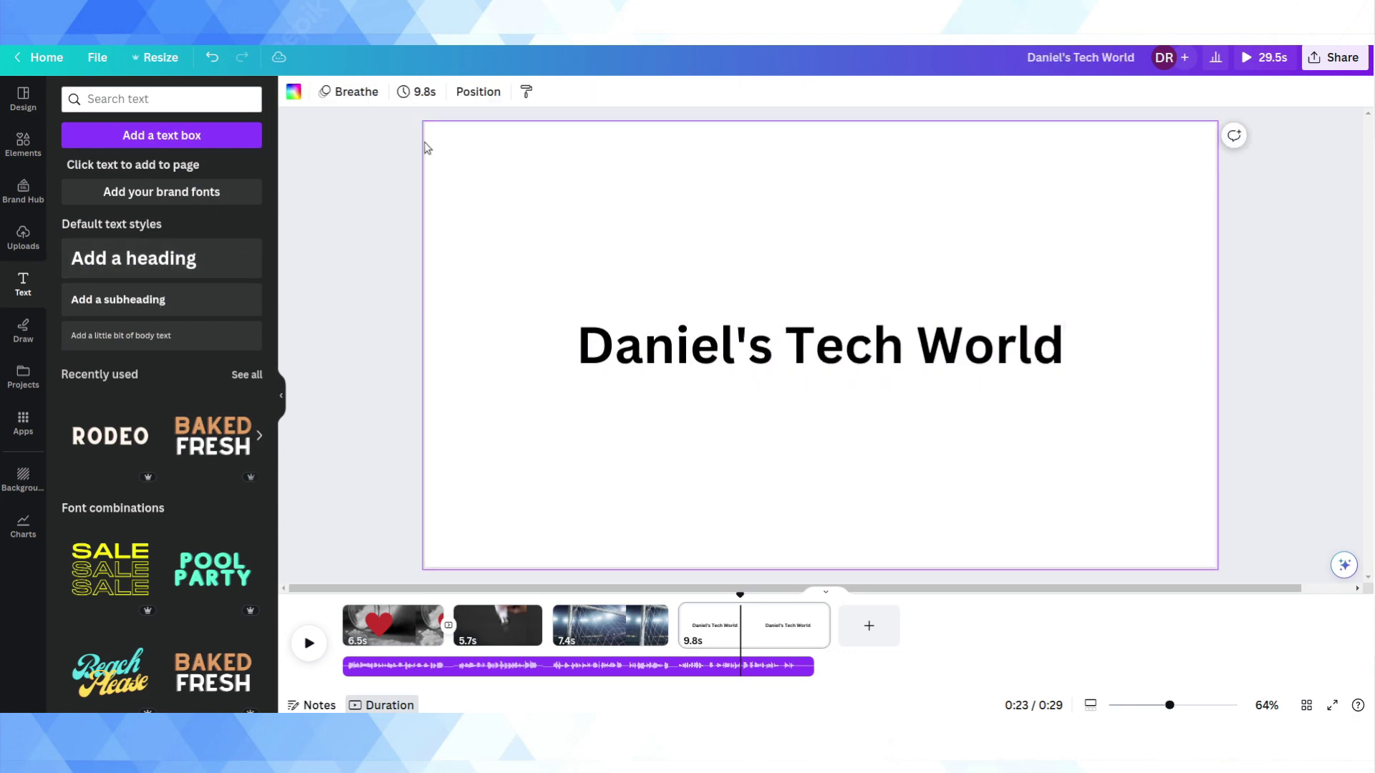
Fill the fourth page with the dark gaming desk photo from a "computer" search and enlarge the heading to 123 on a yellow background.
click(32, 145)
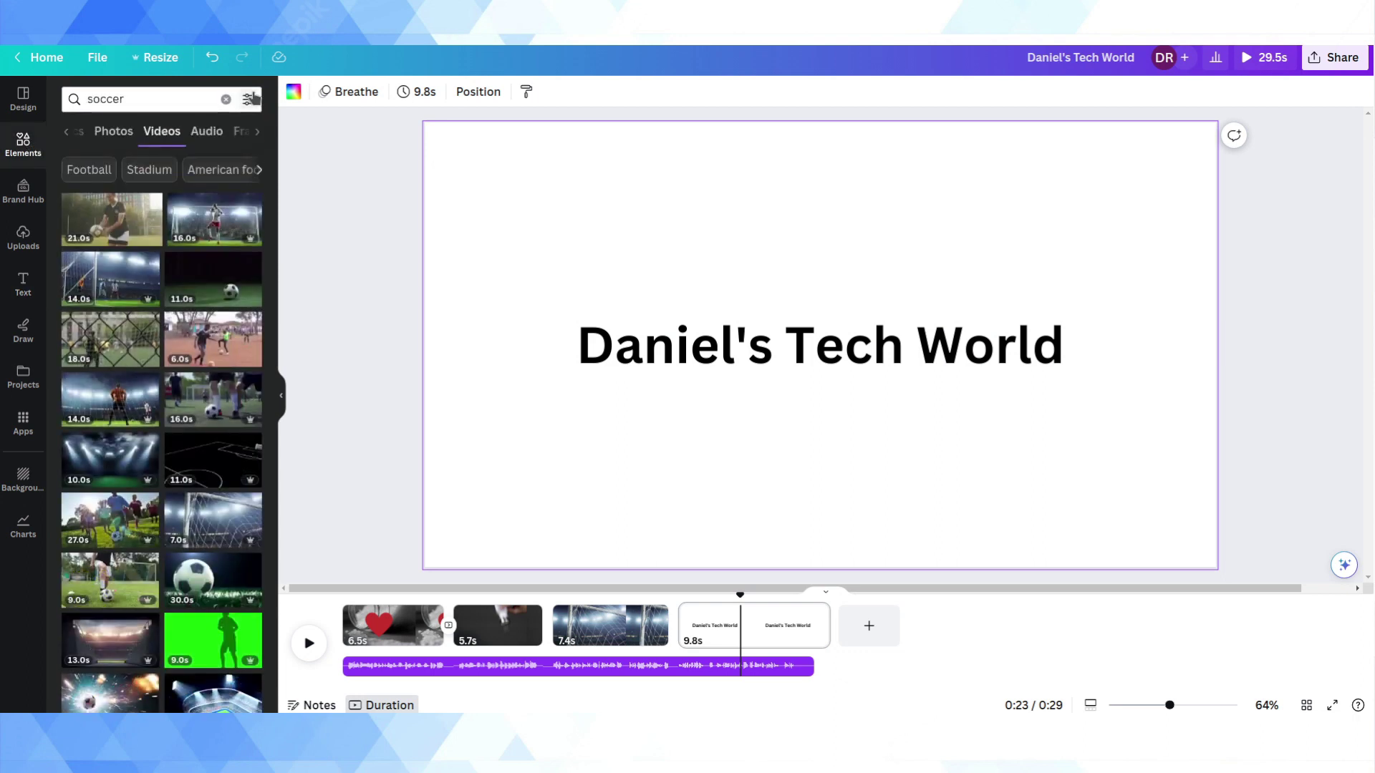
click(225, 98)
text(computer)
key(Return)
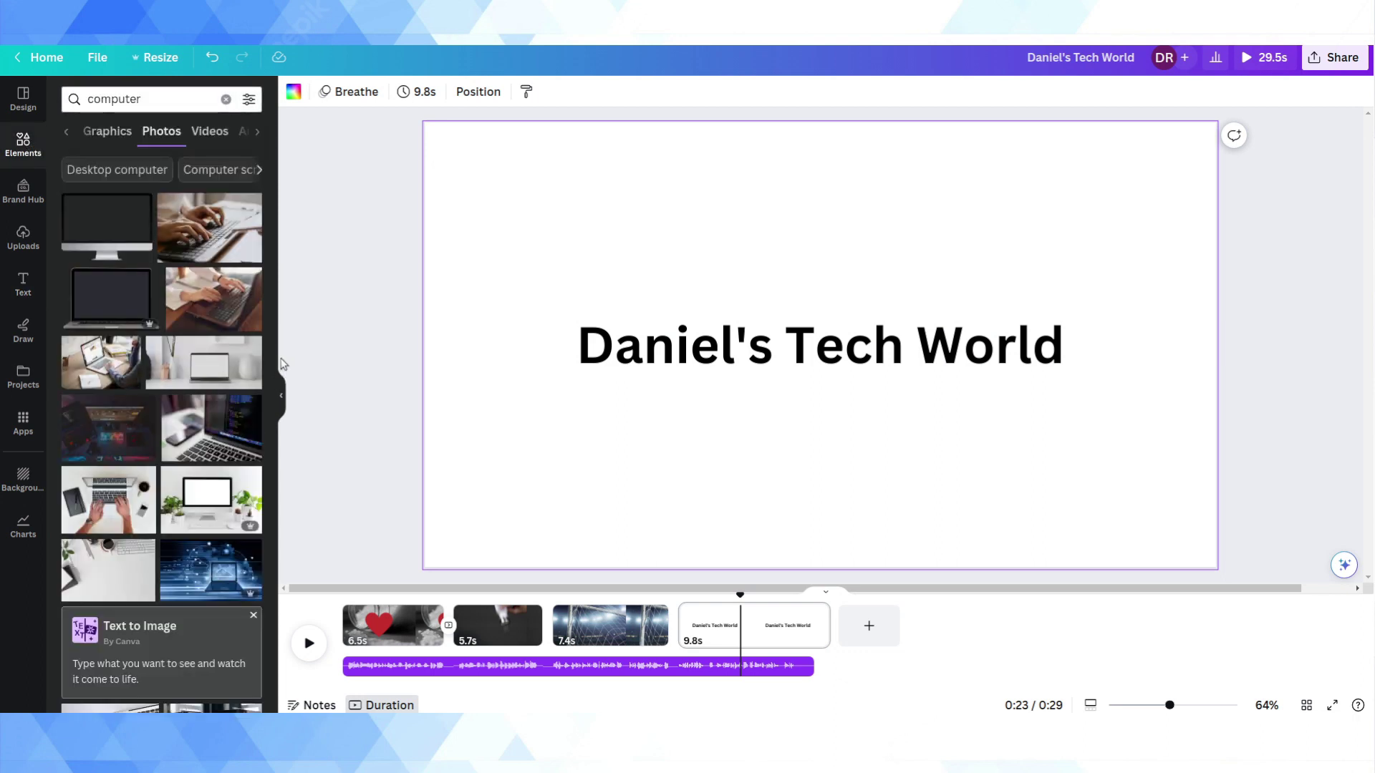
click(121, 446)
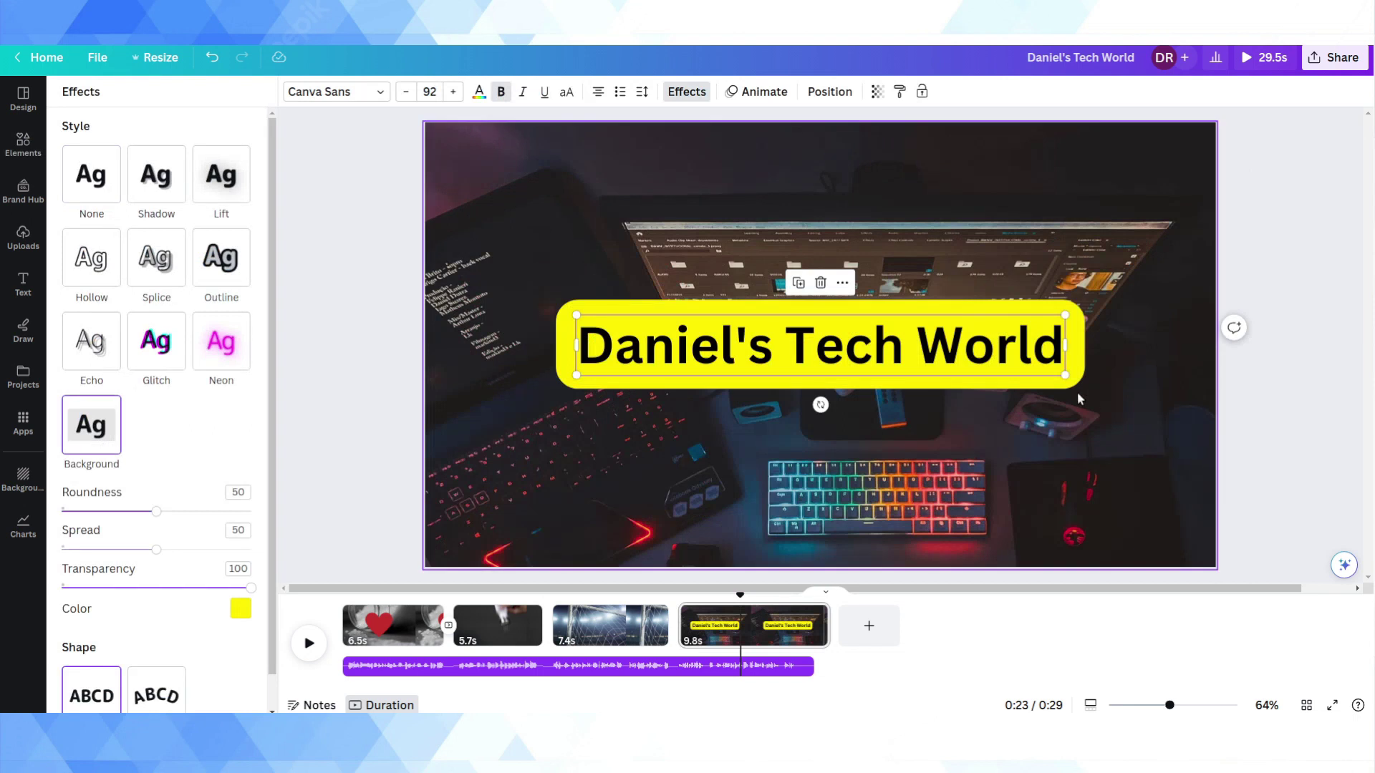
drag(1164, 450, 1227, 465)
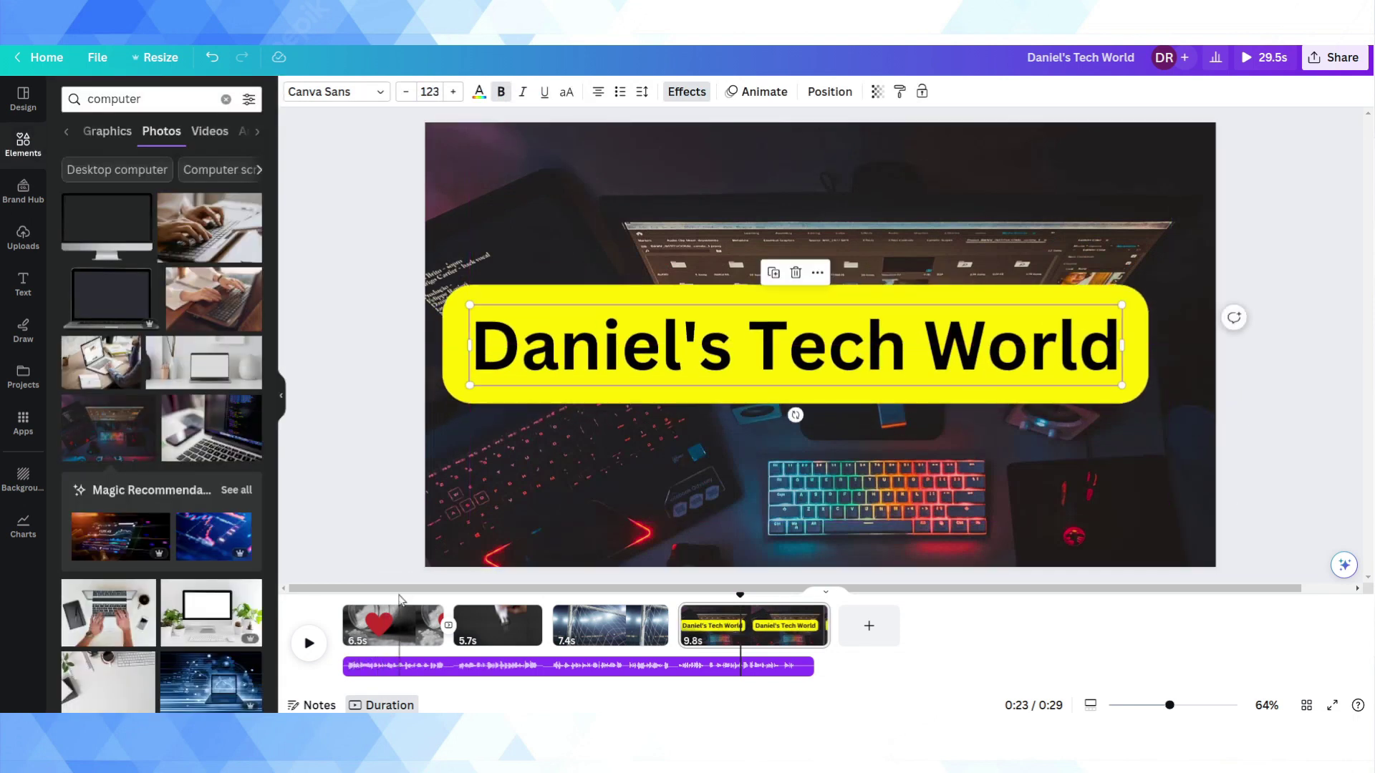
Play the video through to its end to check the pages against the voiceover.
key(space)
click(402, 668)
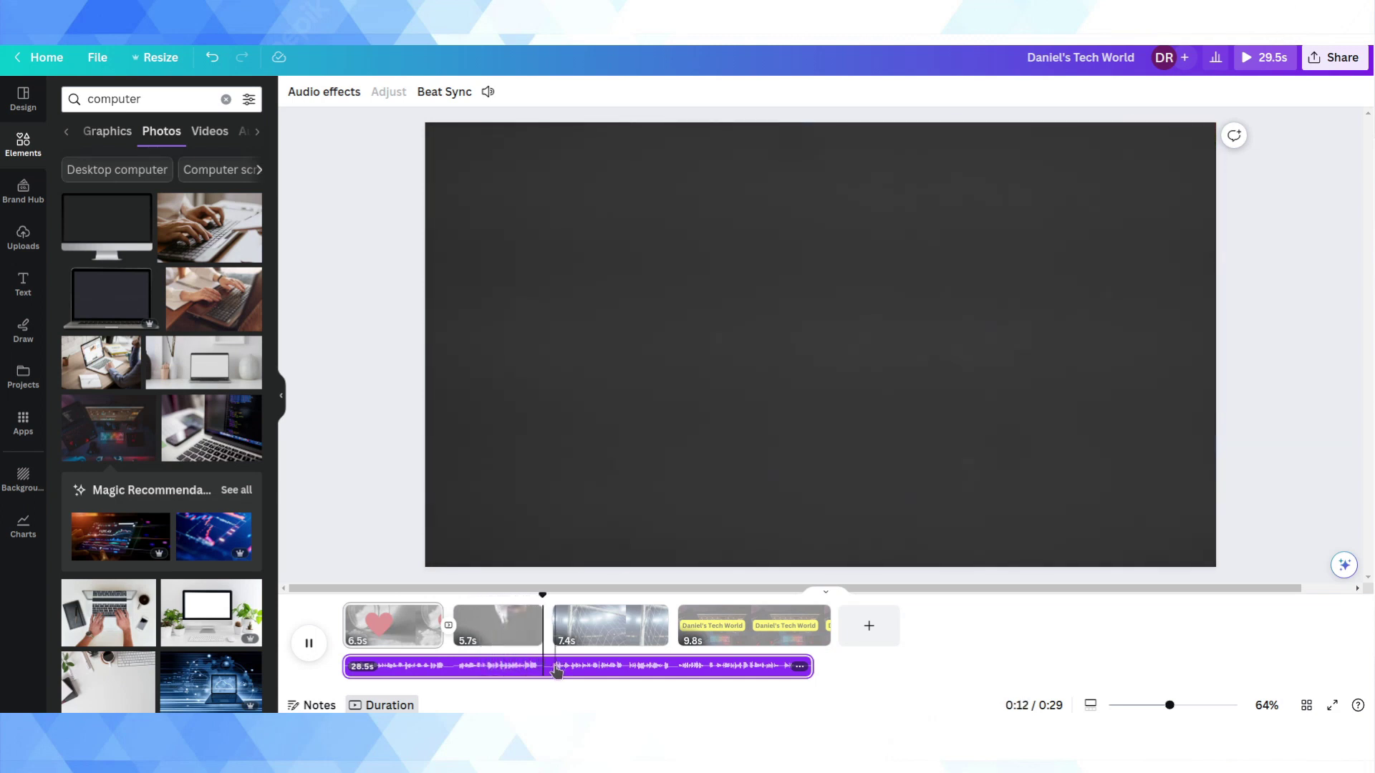
click(652, 646)
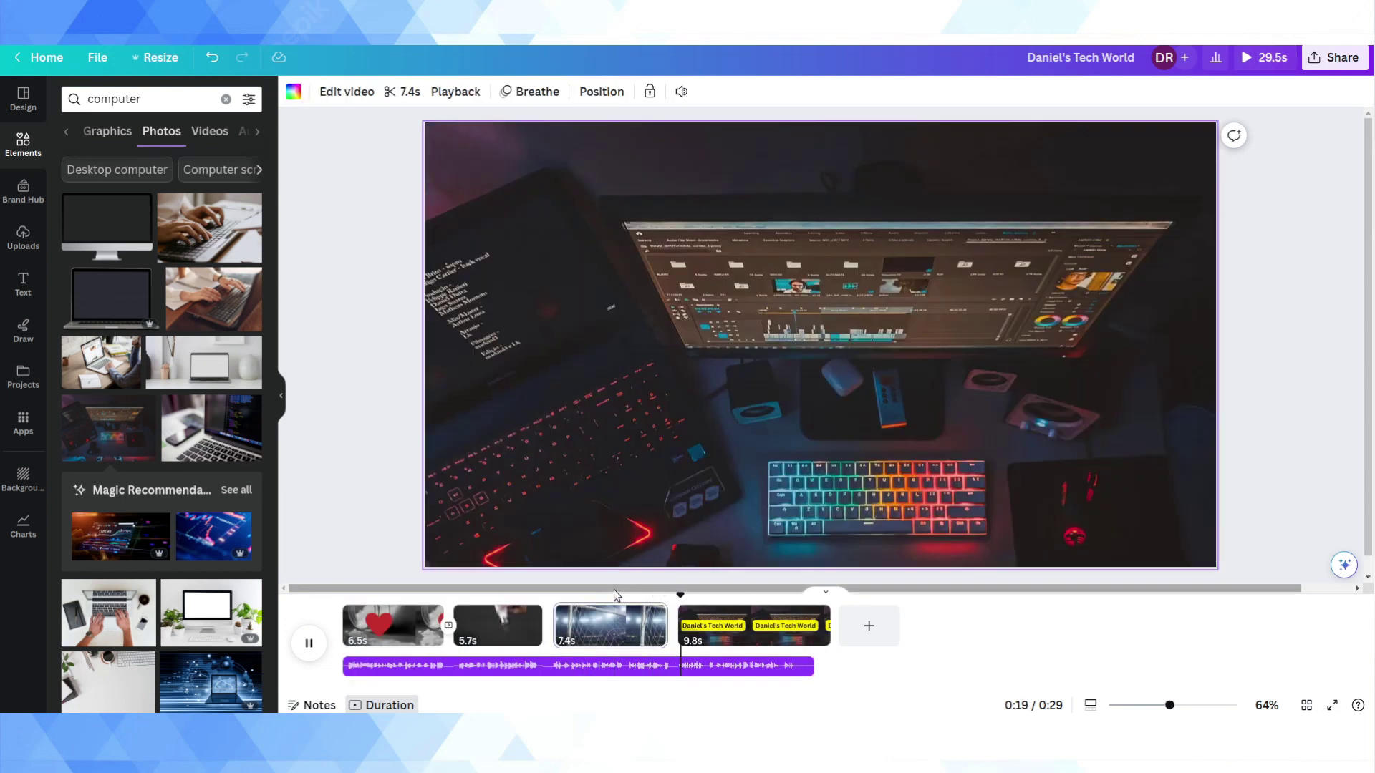
click(582, 577)
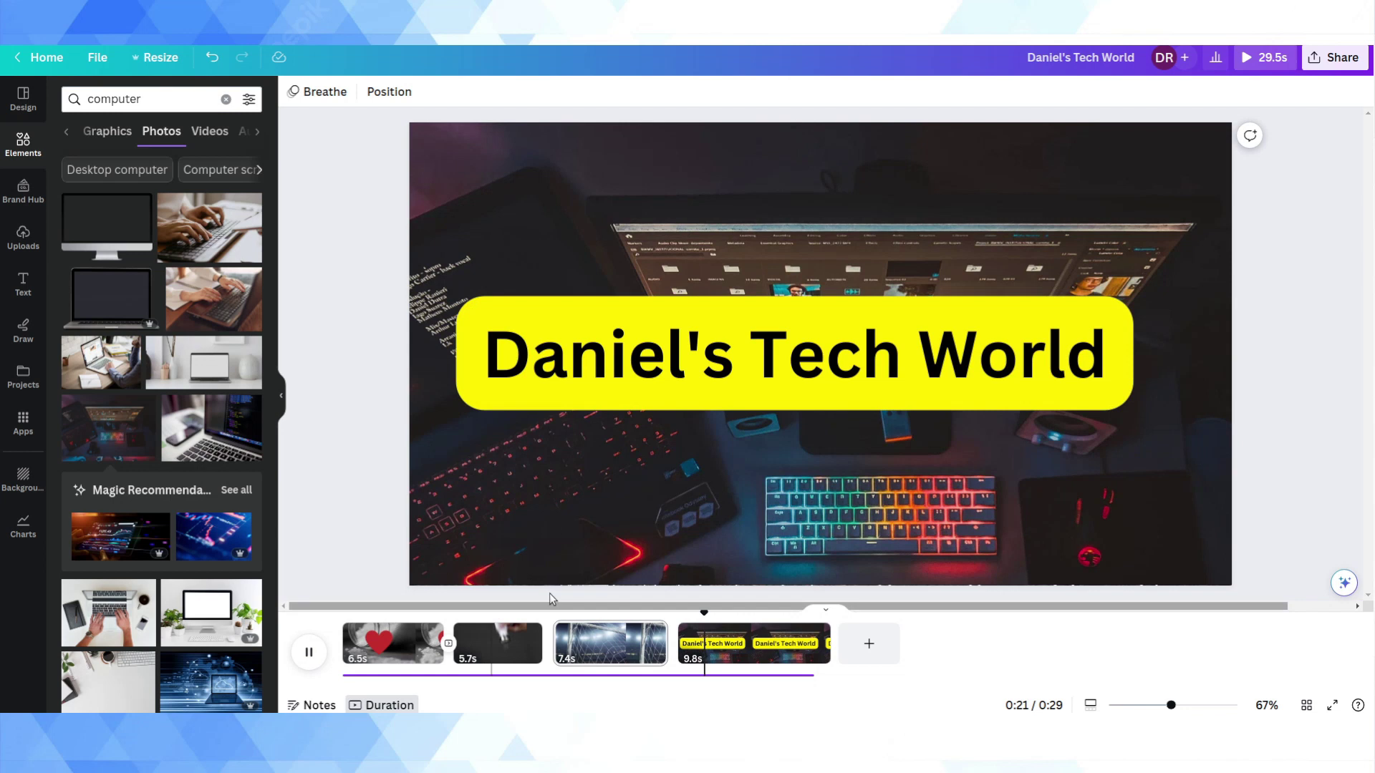
click(594, 572)
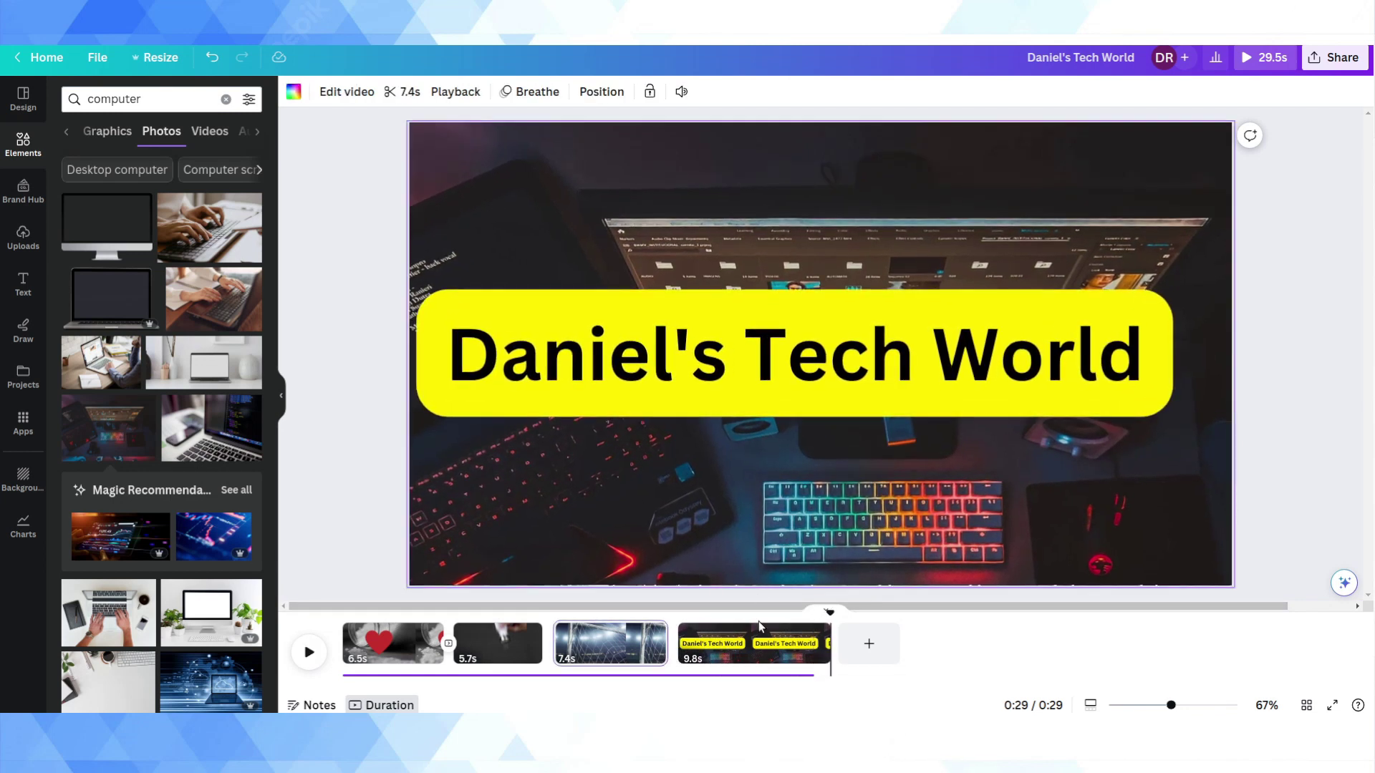
Append a fifth page with a black background and shorten it to 1.0 s.
click(870, 644)
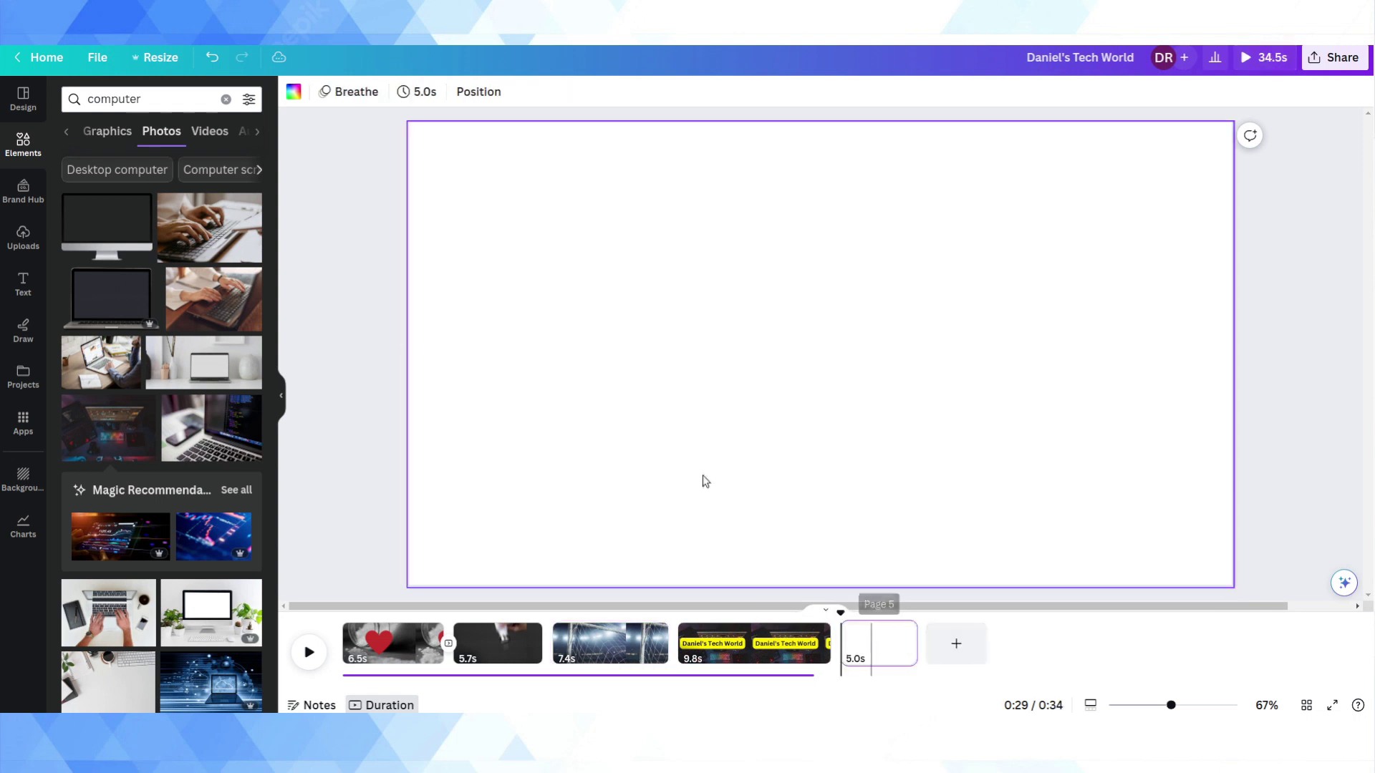
click(293, 92)
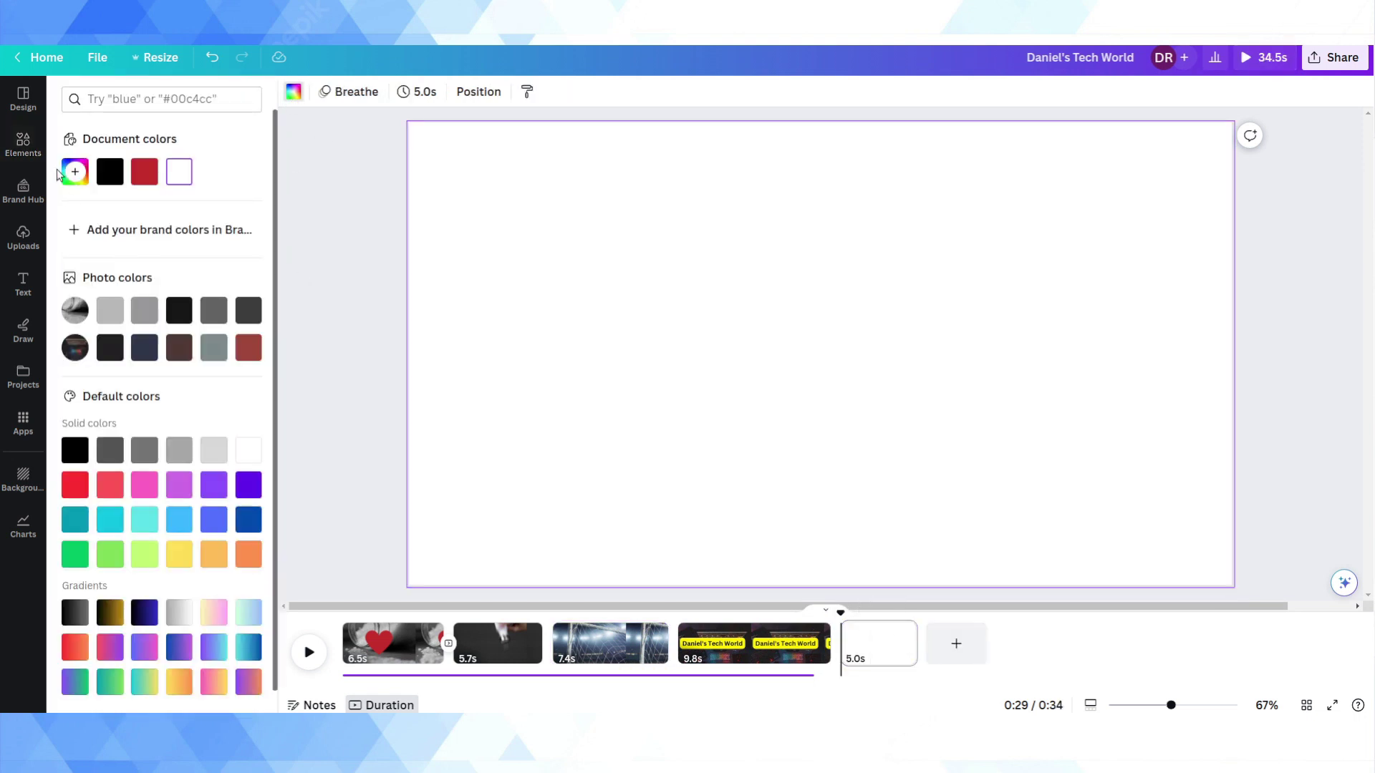
click(109, 173)
drag(919, 639, 850, 657)
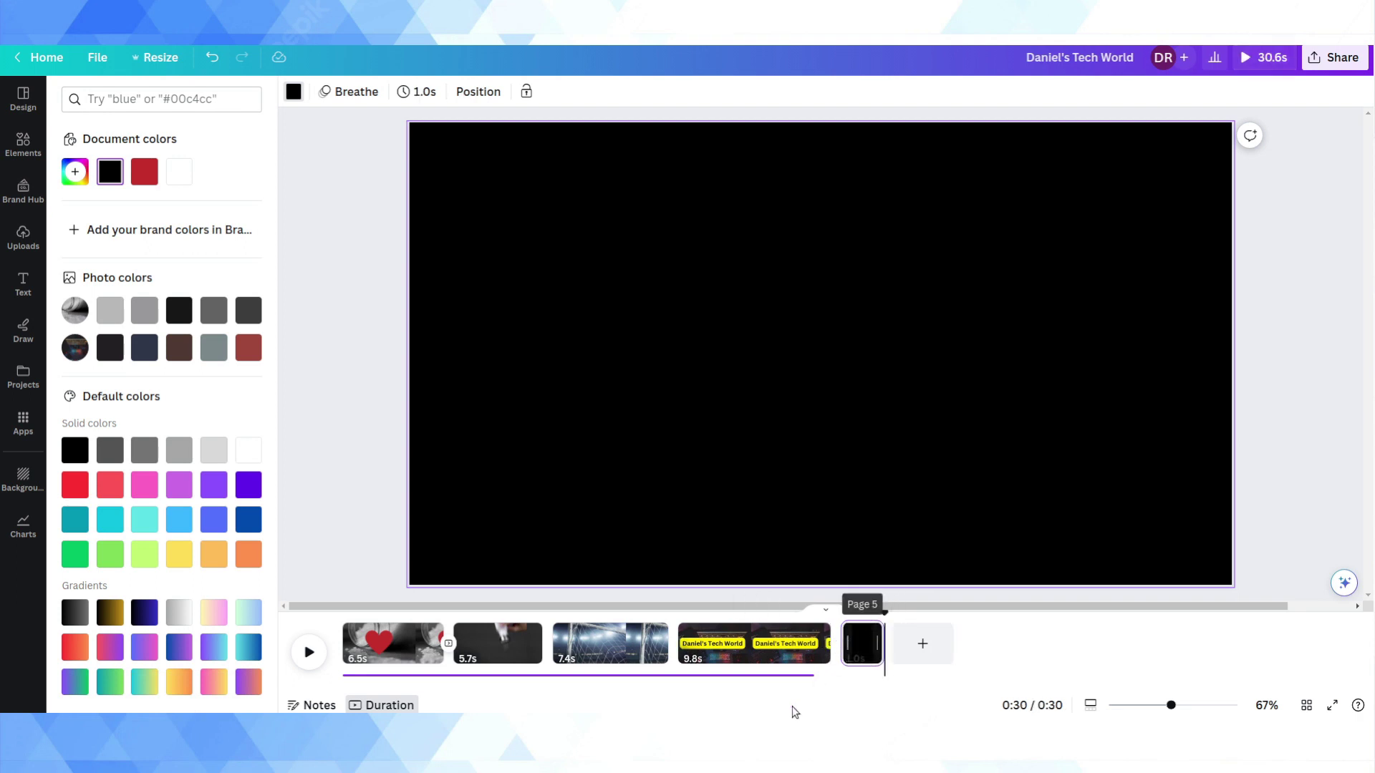
Add a Dissolve transition between the heading page and the black page, and shorten the black page to about 0.2 s.
click(843, 634)
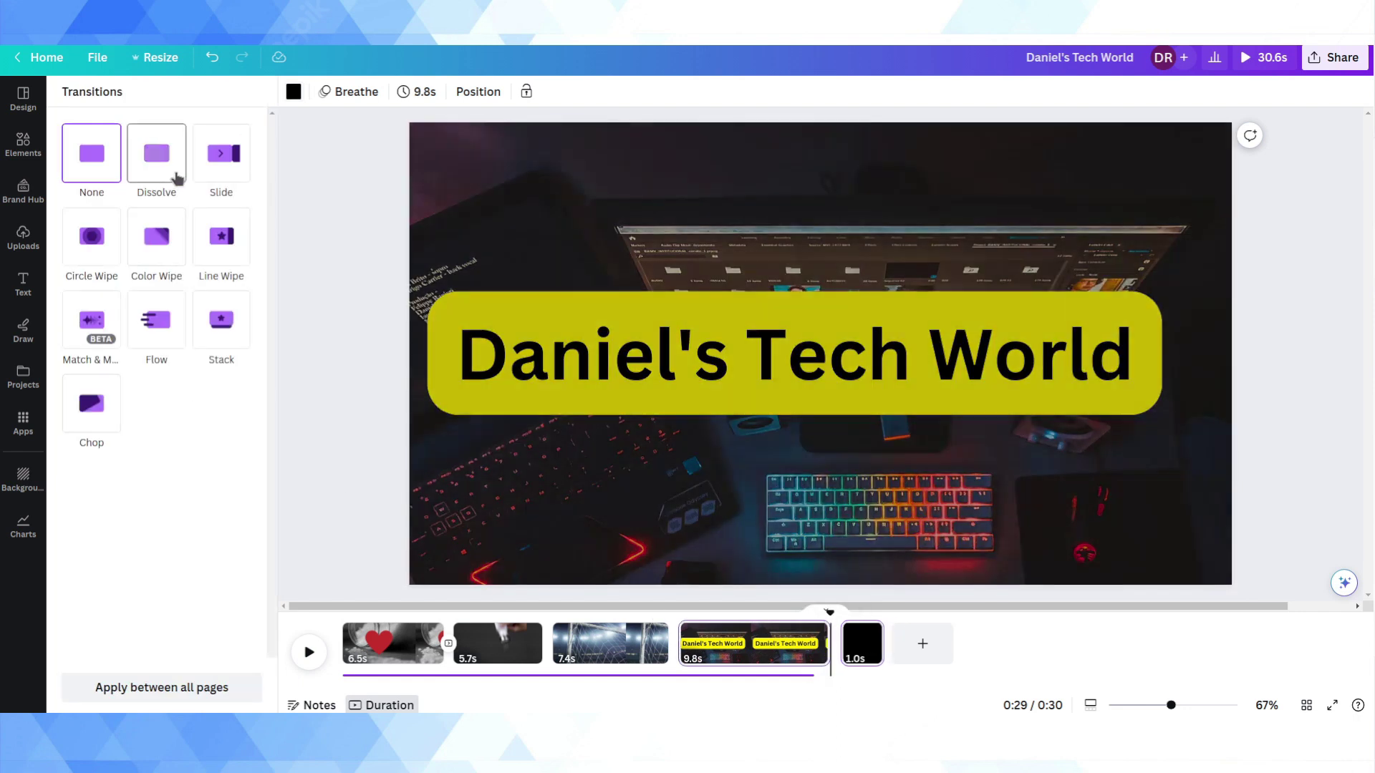
click(177, 178)
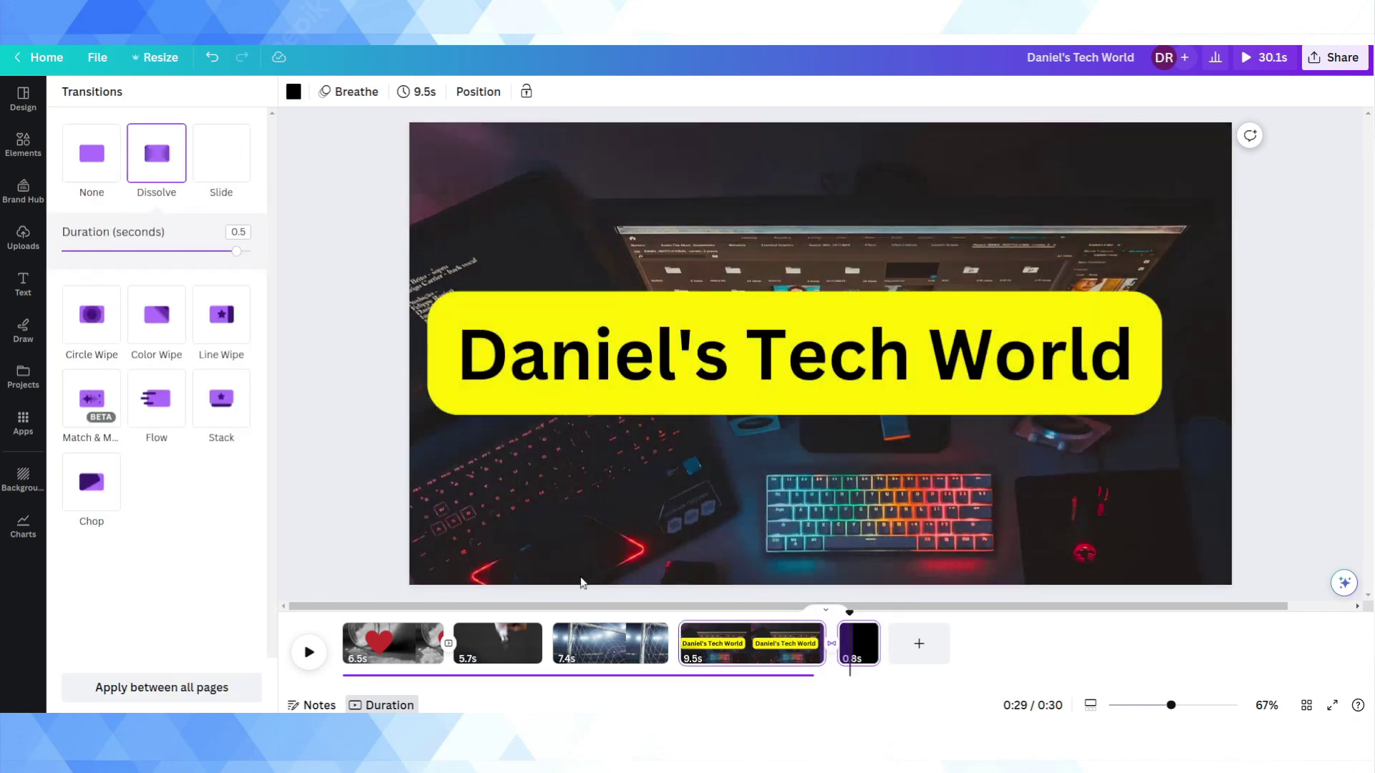
drag(867, 646, 862, 647)
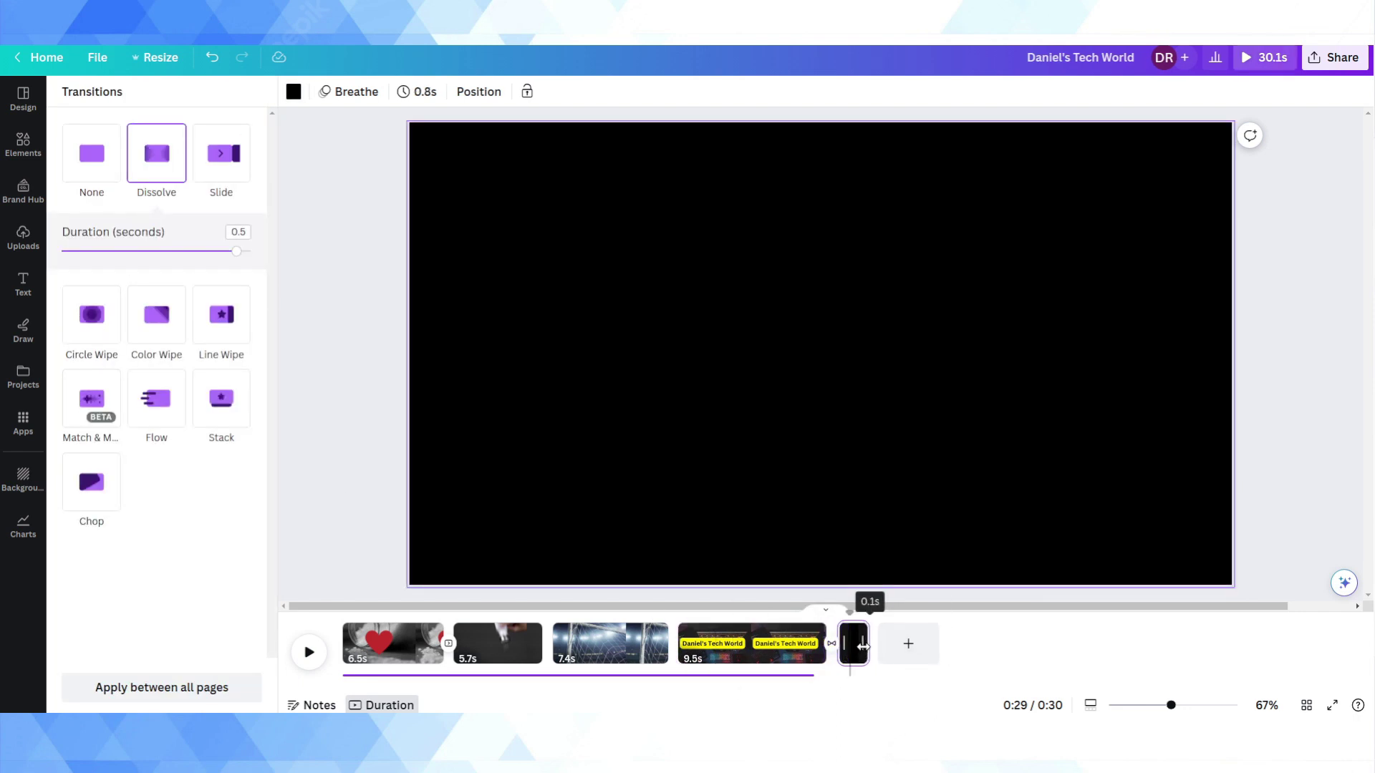
Play the ending from the fourth page to check the dissolve into black.
click(788, 597)
click(742, 639)
key(space)
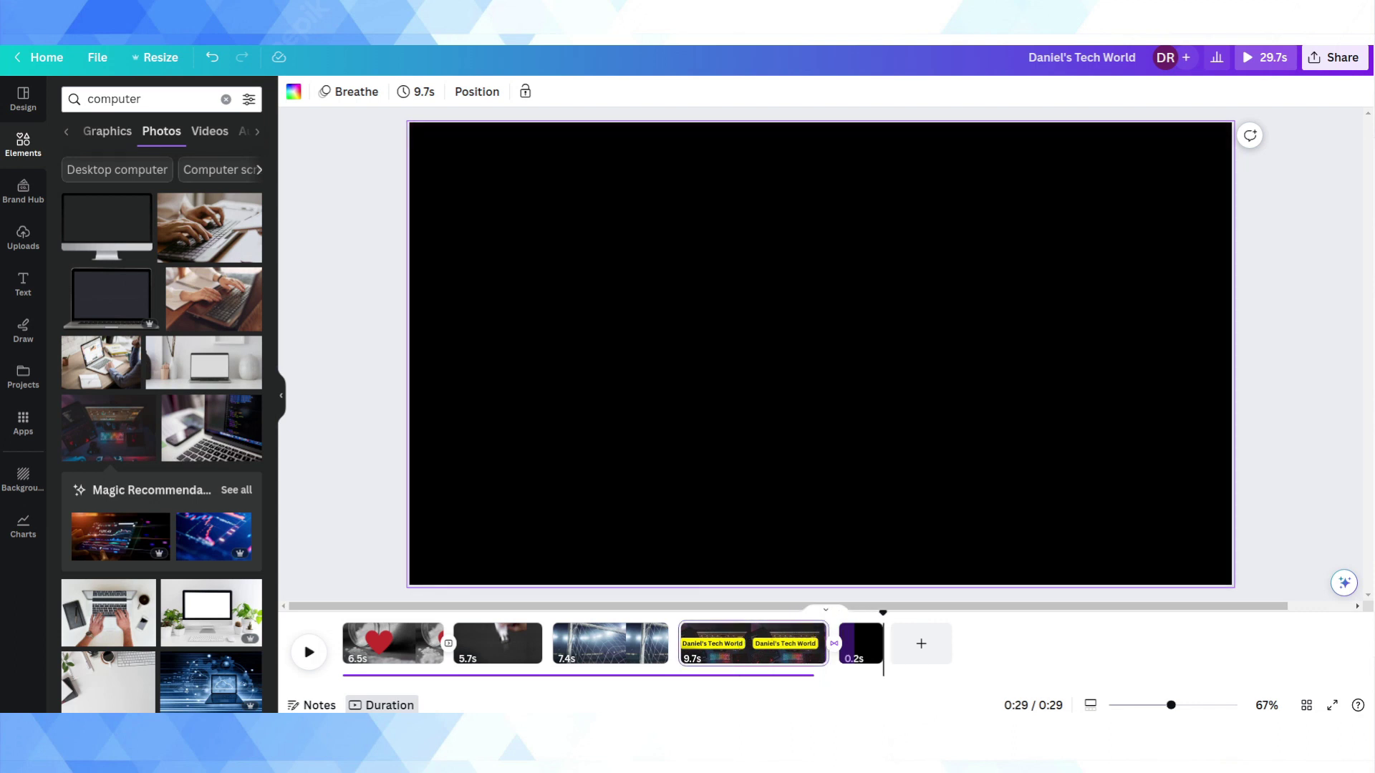
Download all five pages as an MP4 Video at 1080p (HD) quality with the download settings saved.
click(1338, 57)
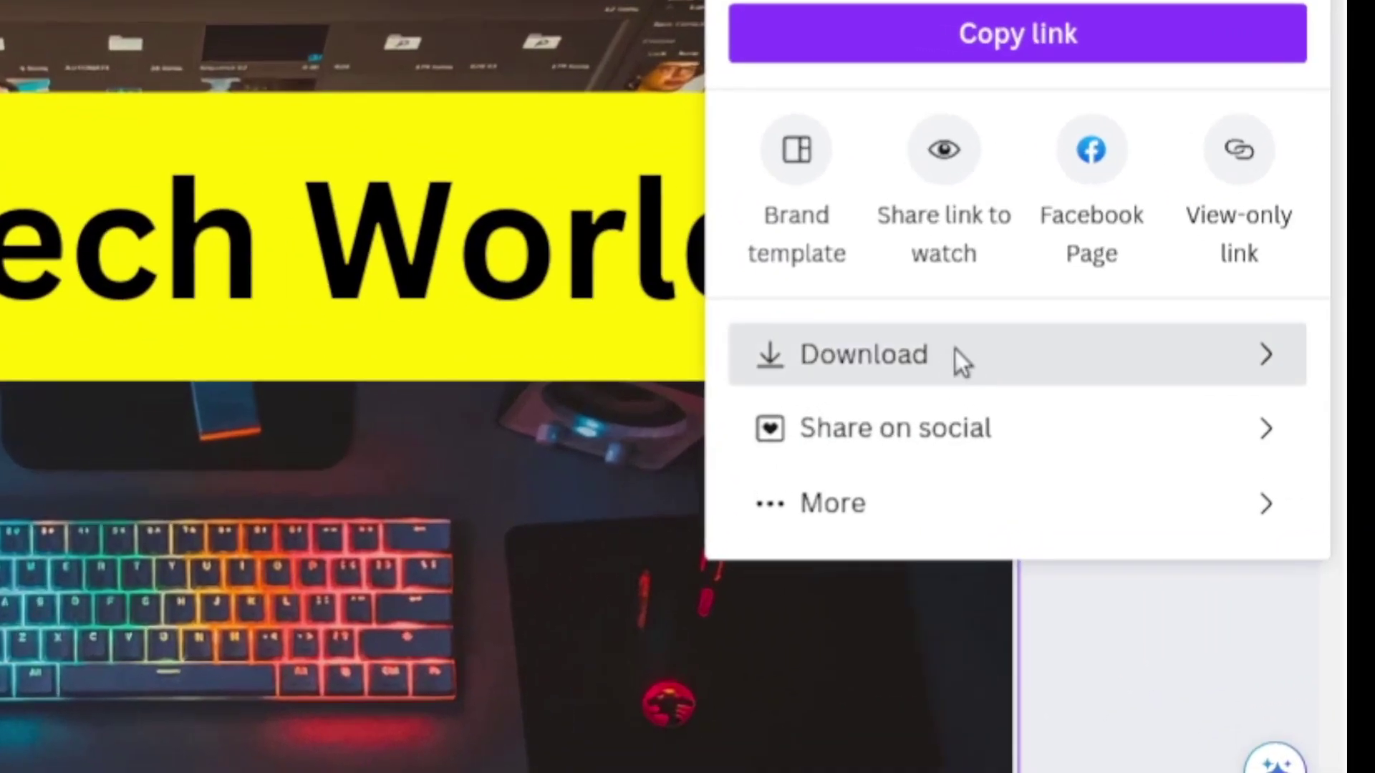
click(1038, 376)
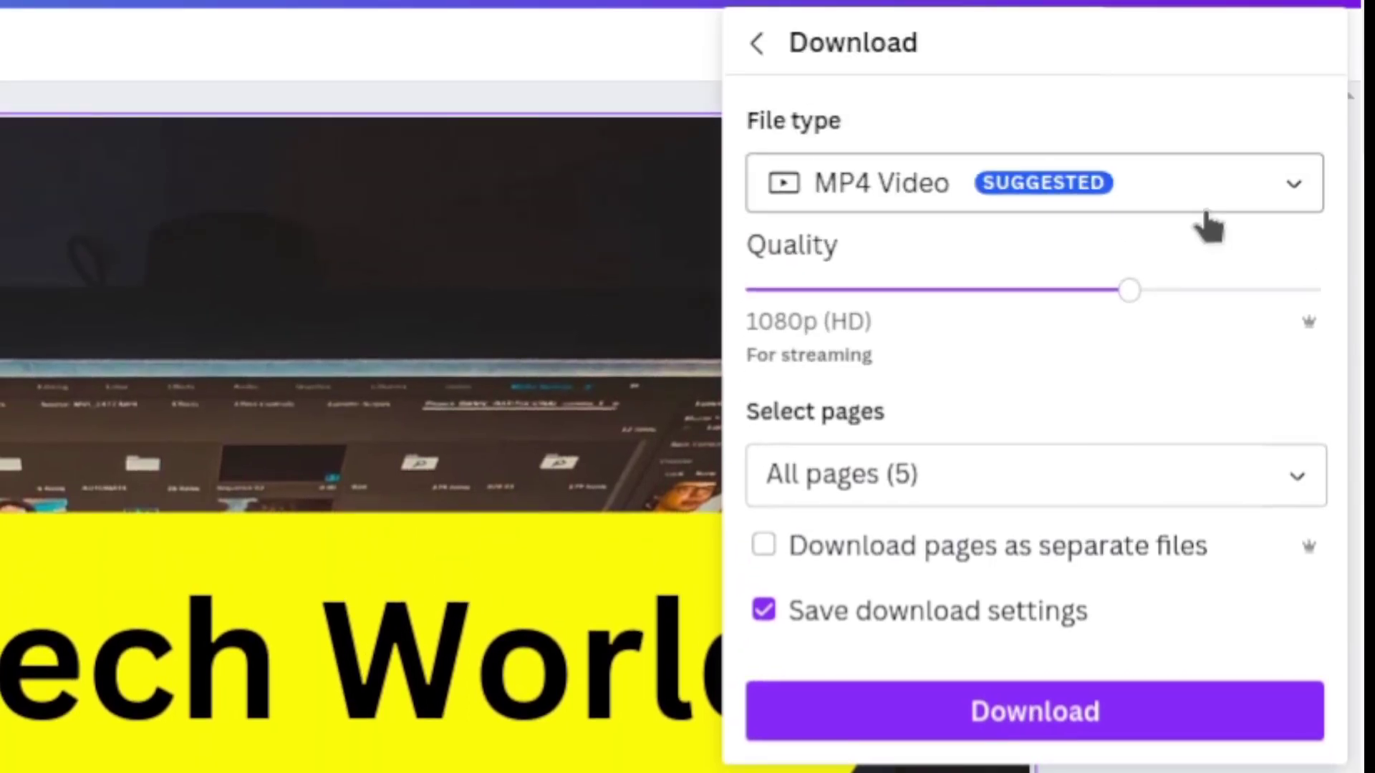
drag(1125, 301, 1320, 290)
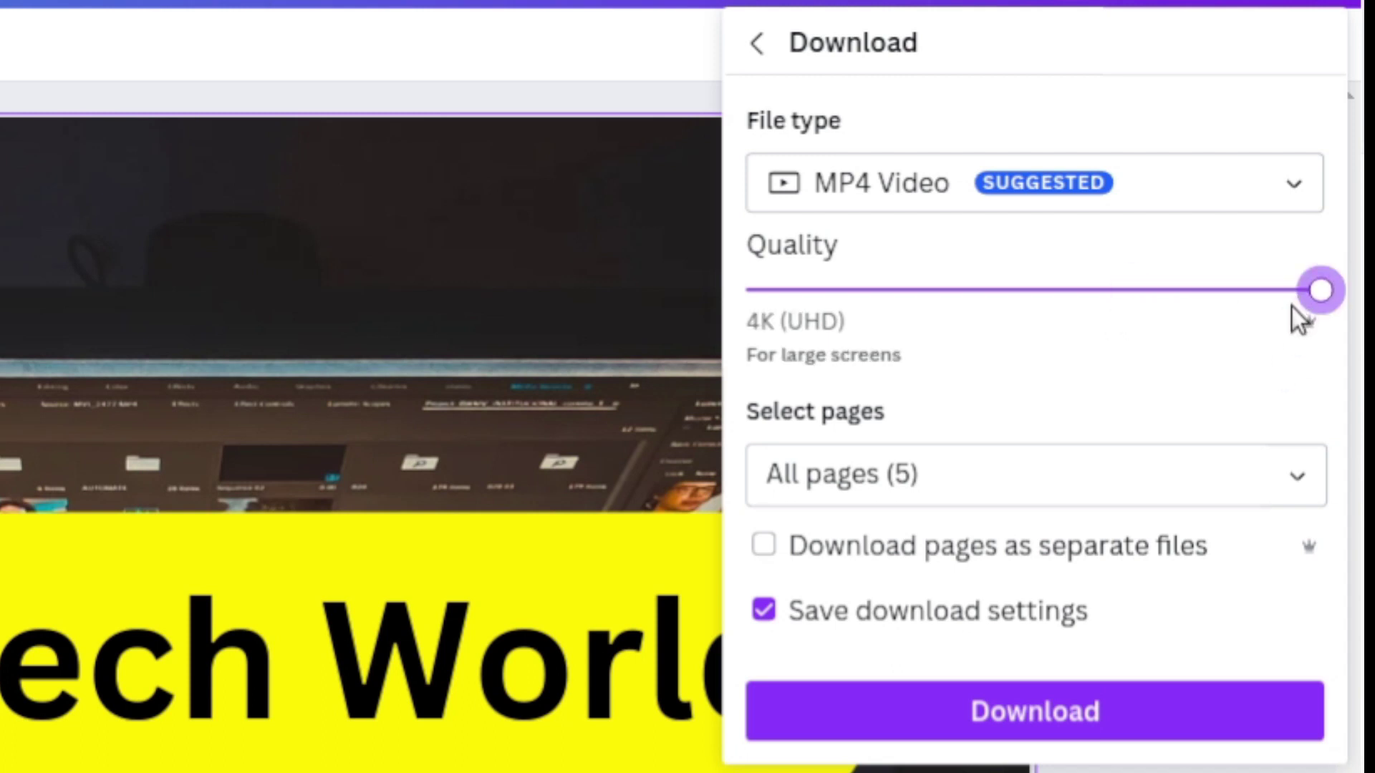
click(1169, 293)
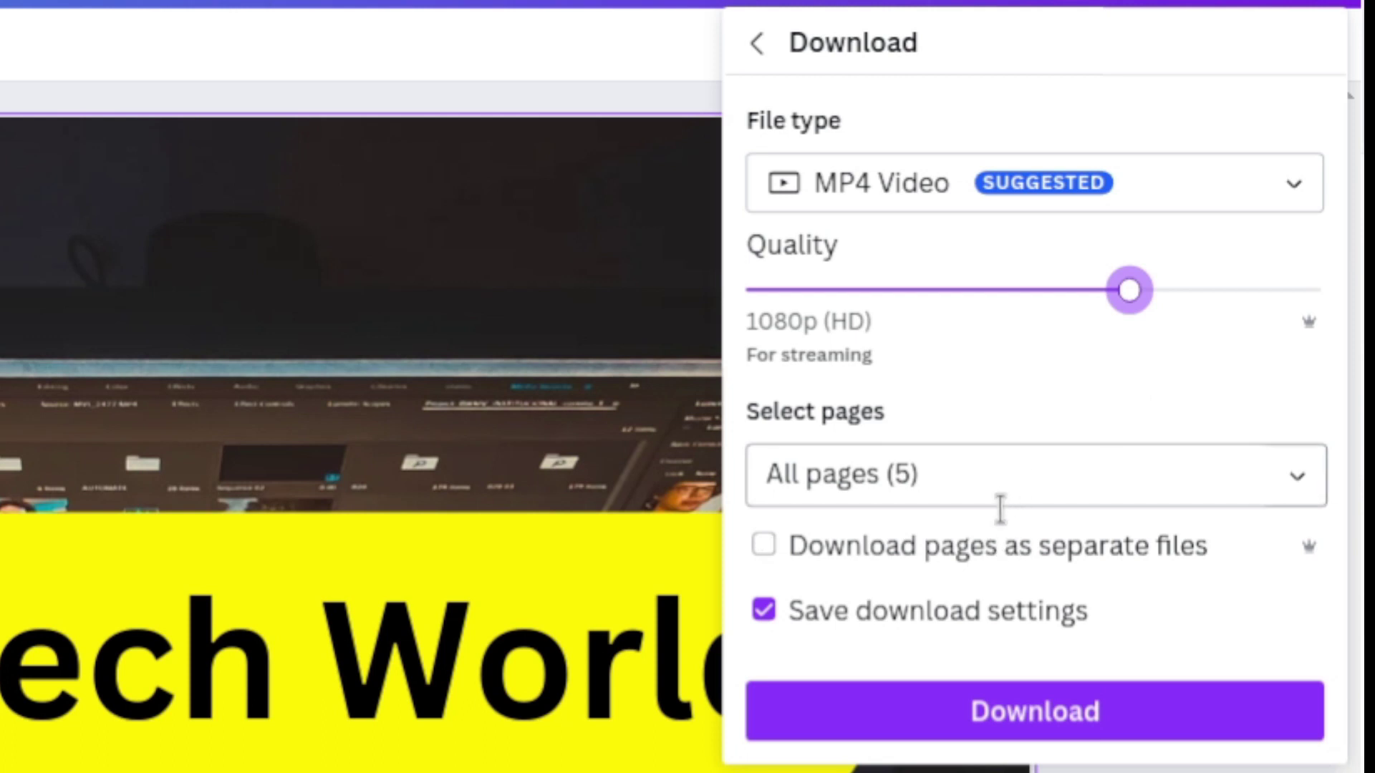
click(959, 497)
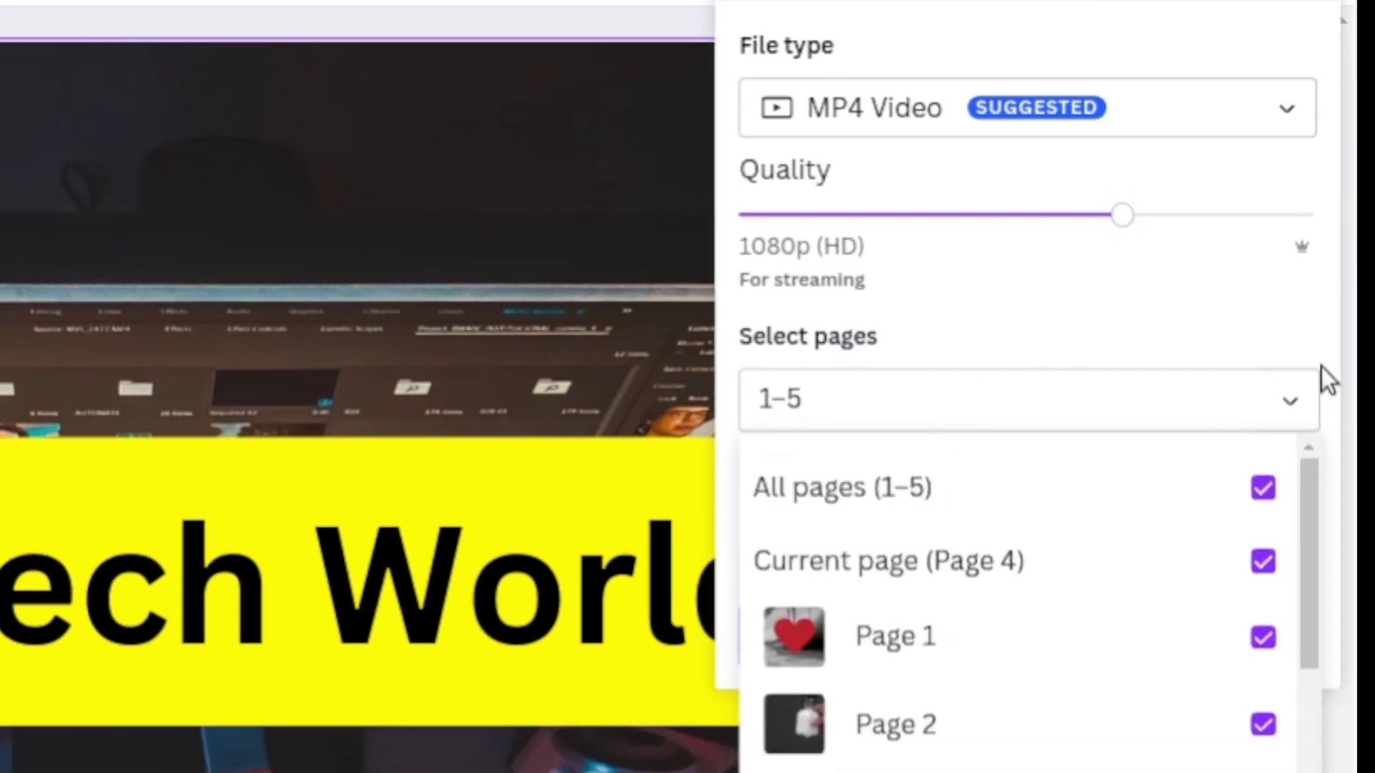
click(1297, 477)
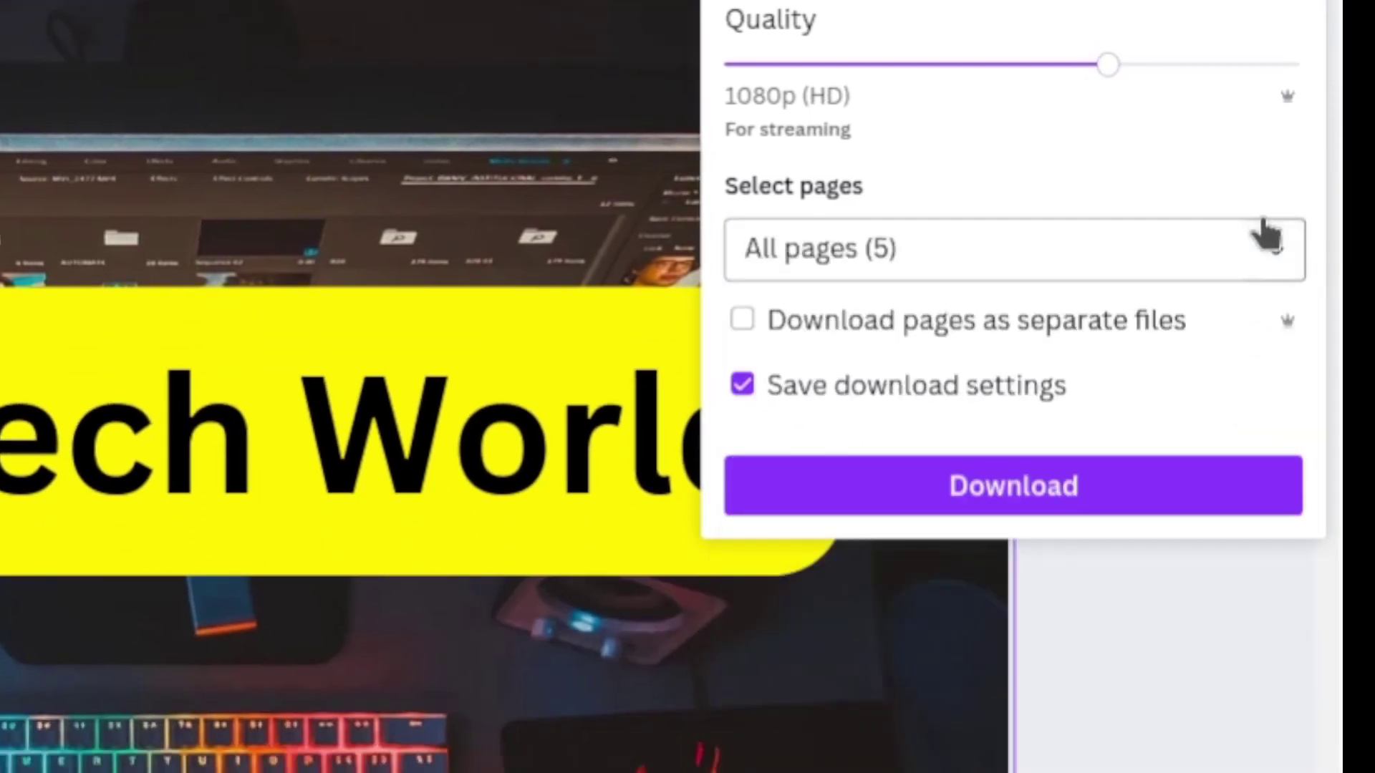
click(875, 480)
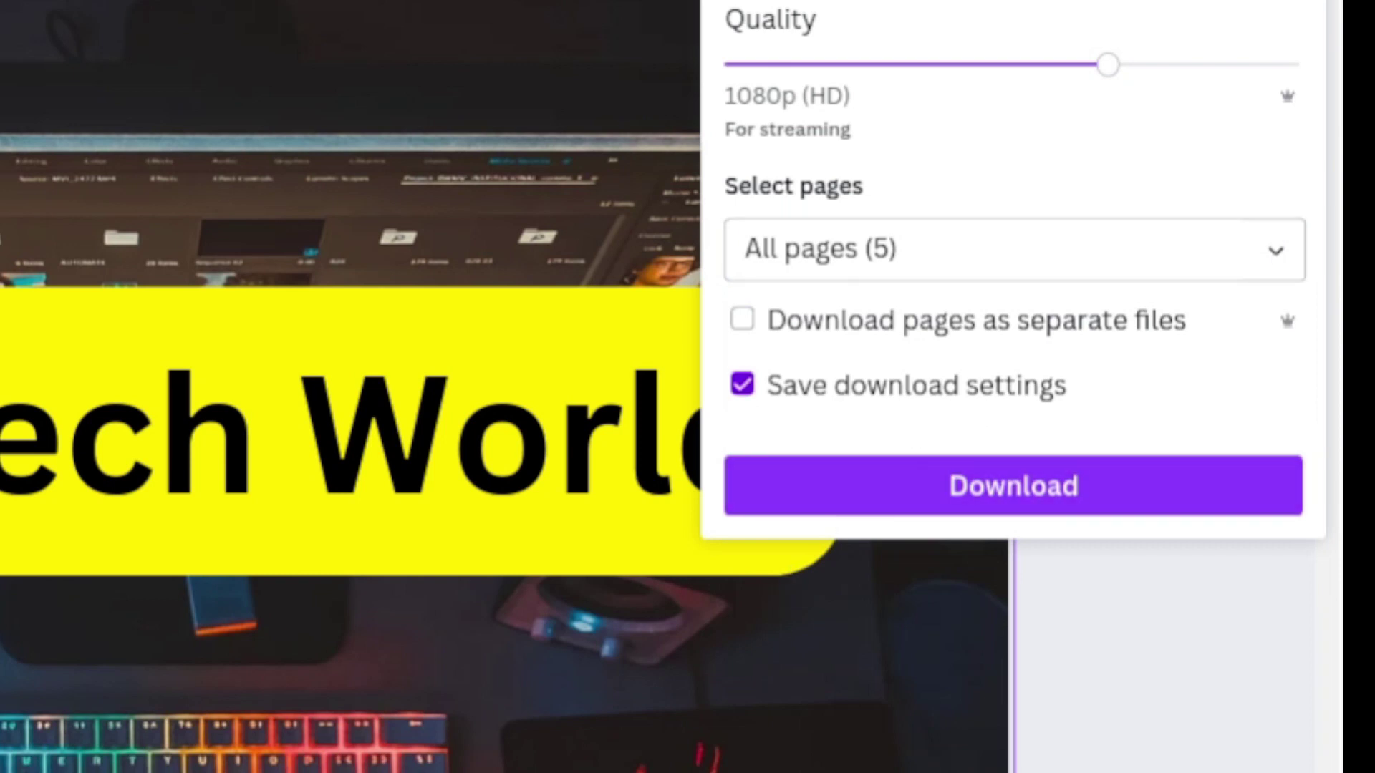
click(996, 502)
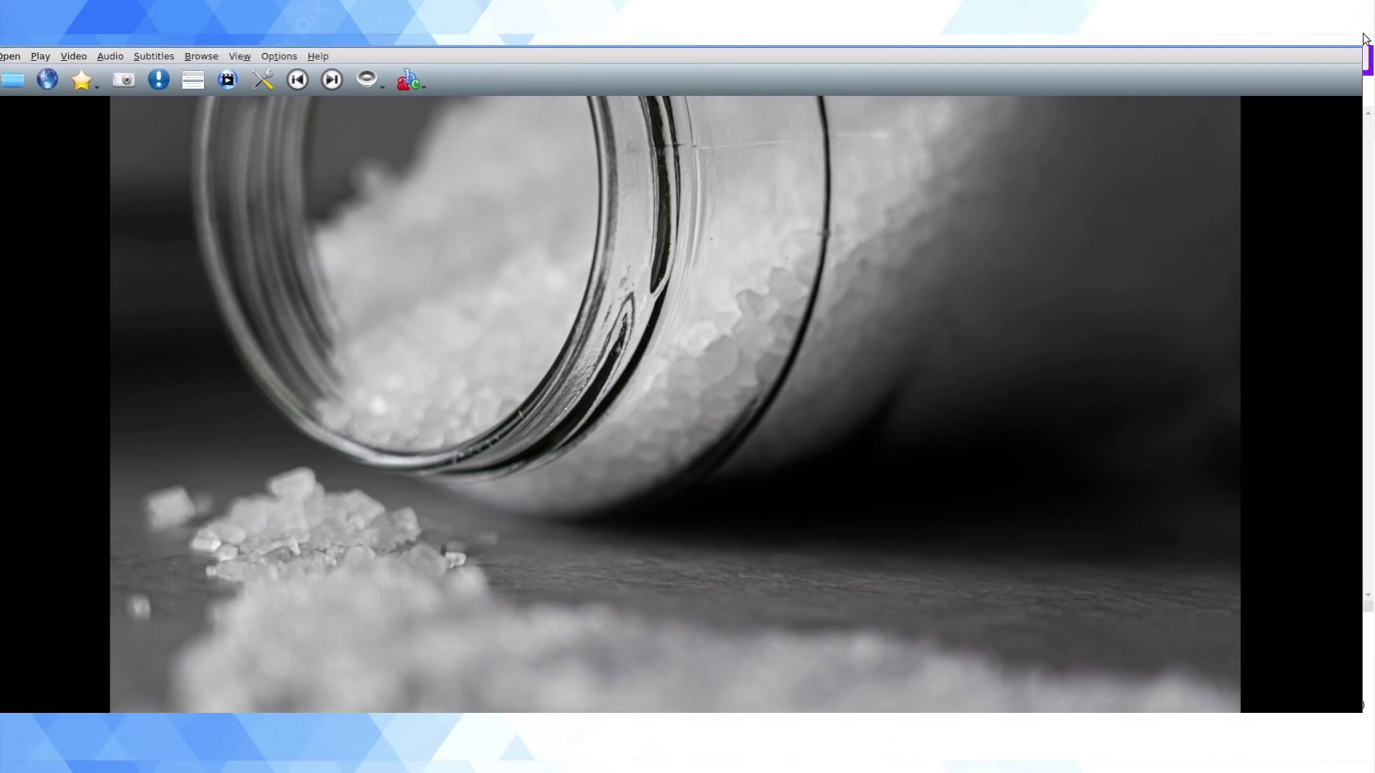
Reposition the SMPlayer window and play the downloaded Daniel's Tech World.mp4 from the start.
drag(1353, 38, 1161, 160)
drag(785, 179, 899, 97)
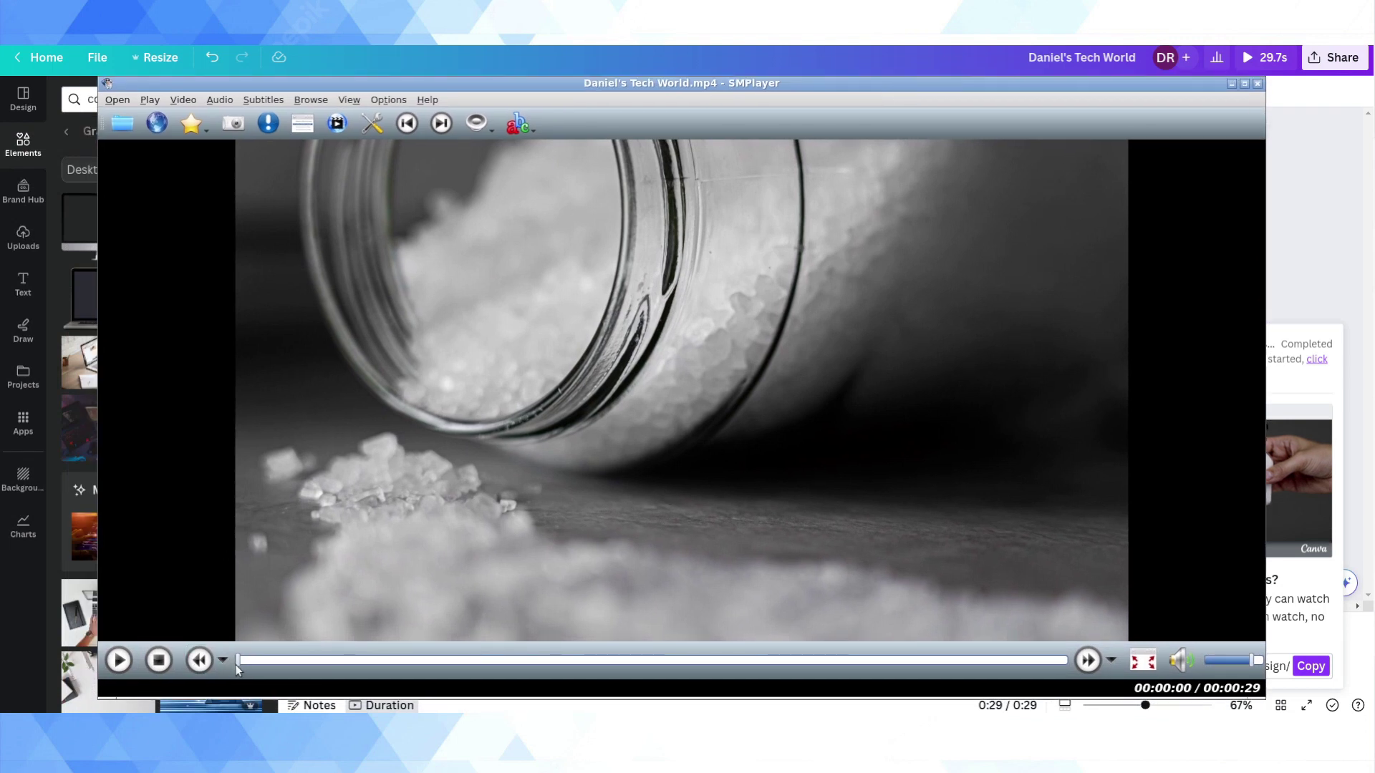
click(119, 660)
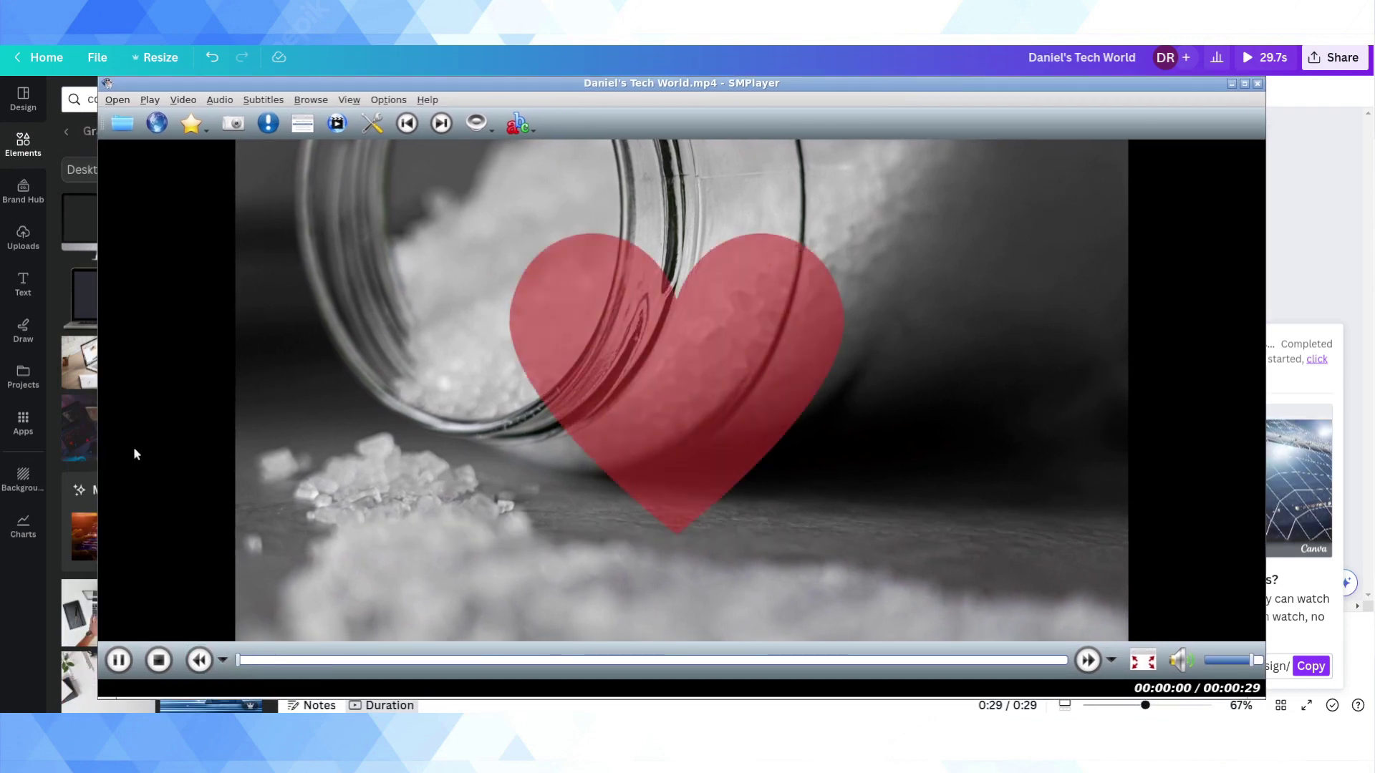